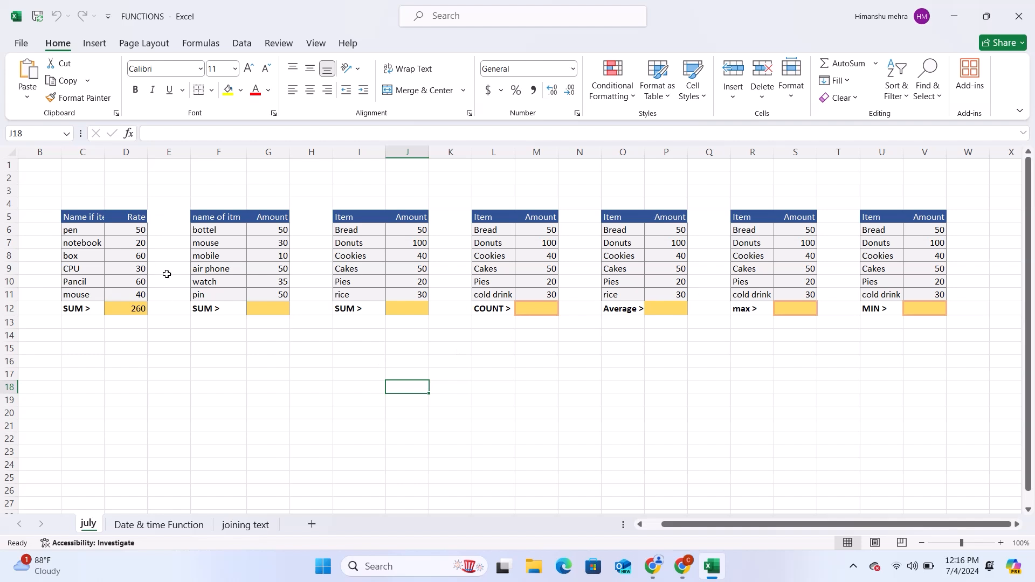
Step: Auto-fit column C to its contents and clear the existing total in cell D12
double_click(105, 151)
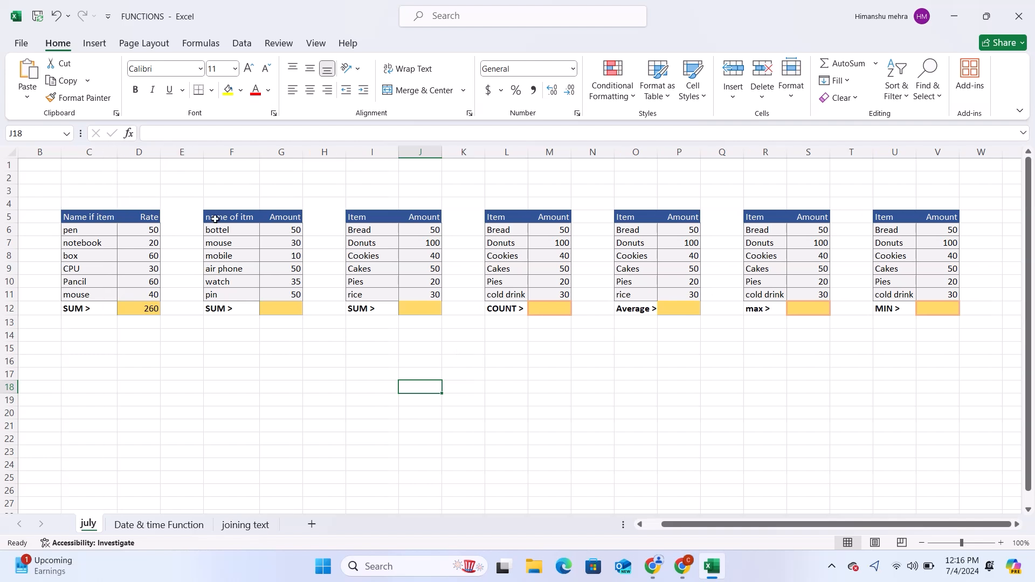
left_click(149, 307)
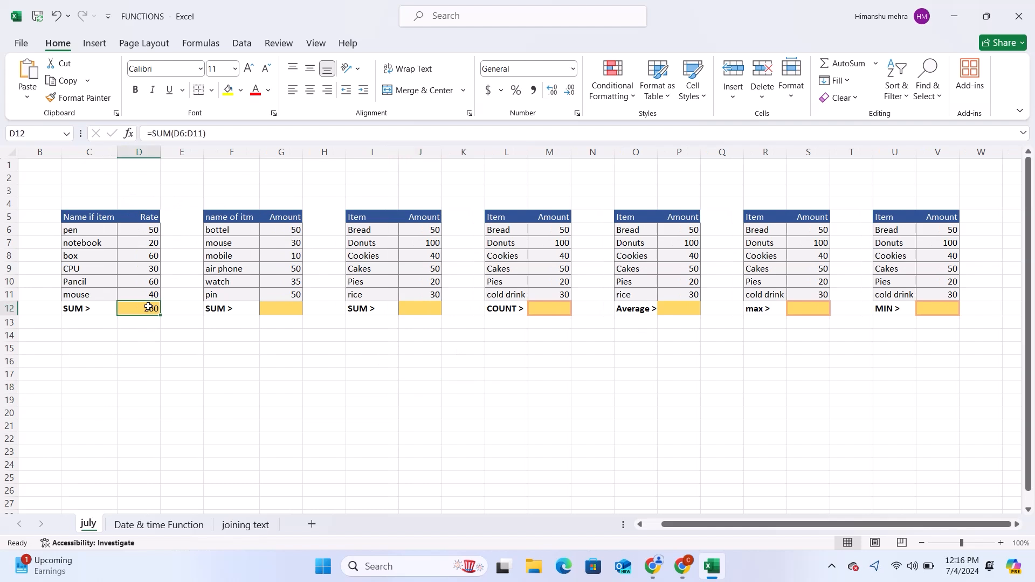
key("Delete")
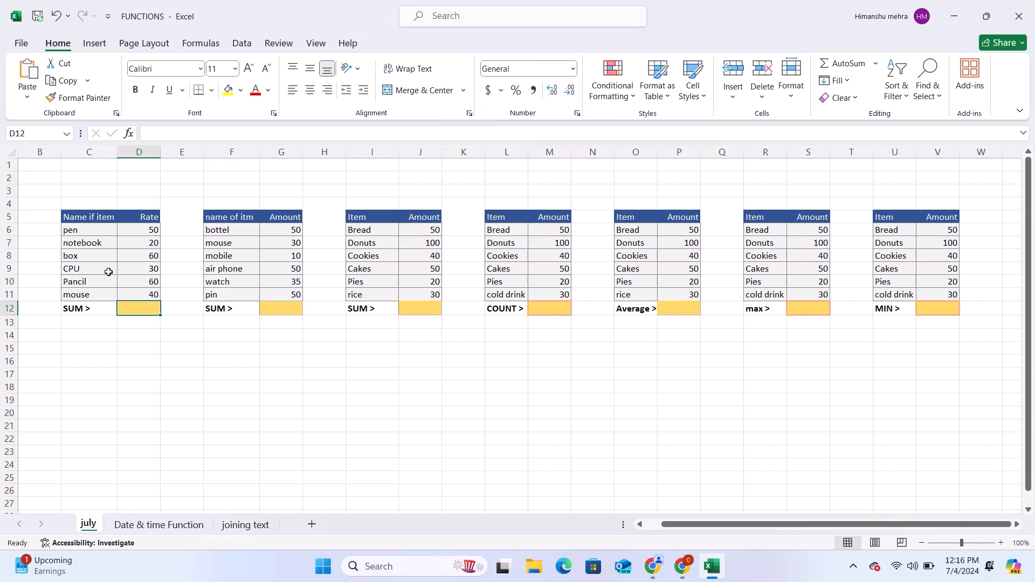
Step: Enter =SUM(D6:D11) in D12 to total the Rate column of the first table
type("=")
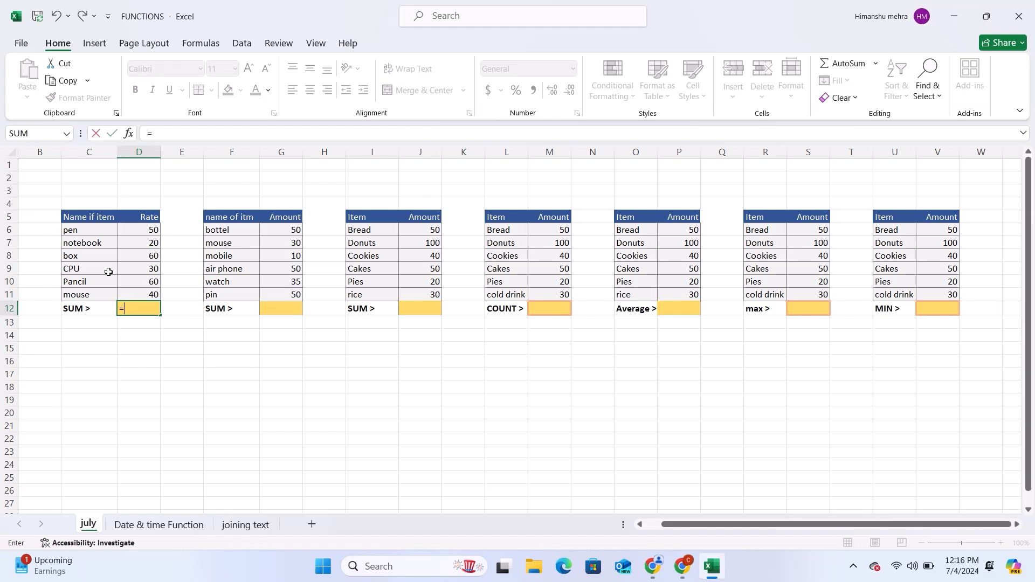
type("sum")
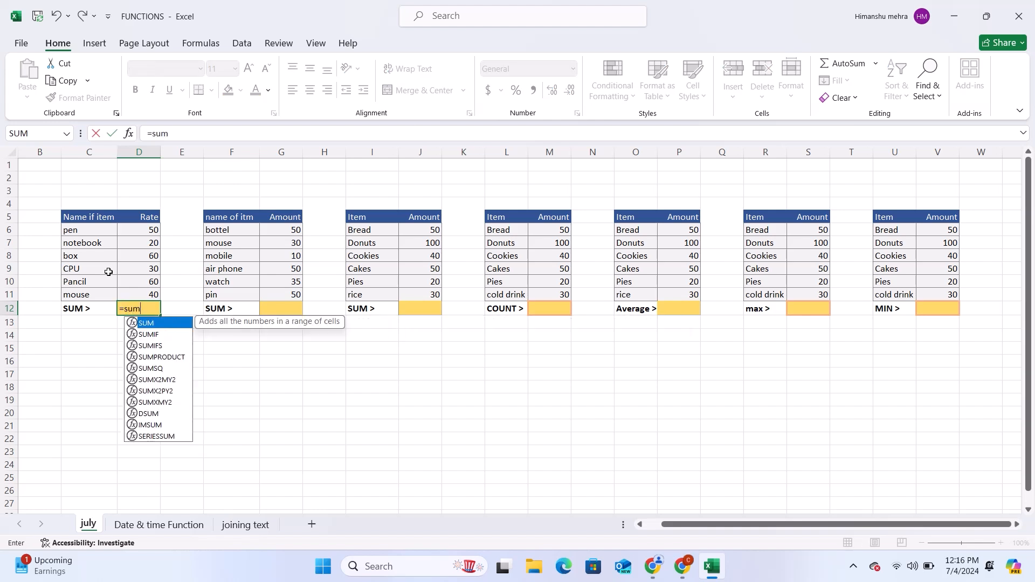
type("(")
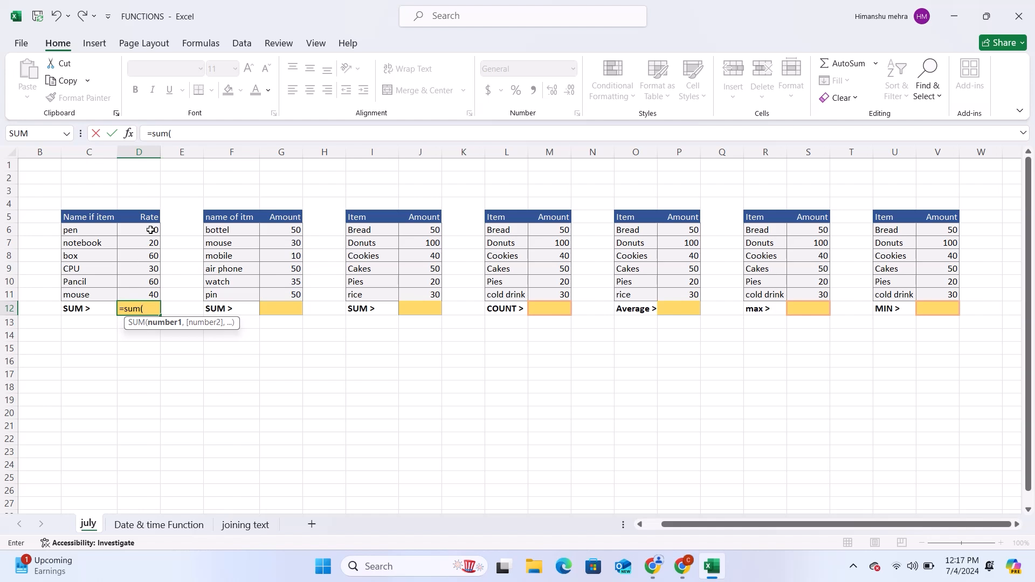
left_click_drag(151, 230, 130, 292)
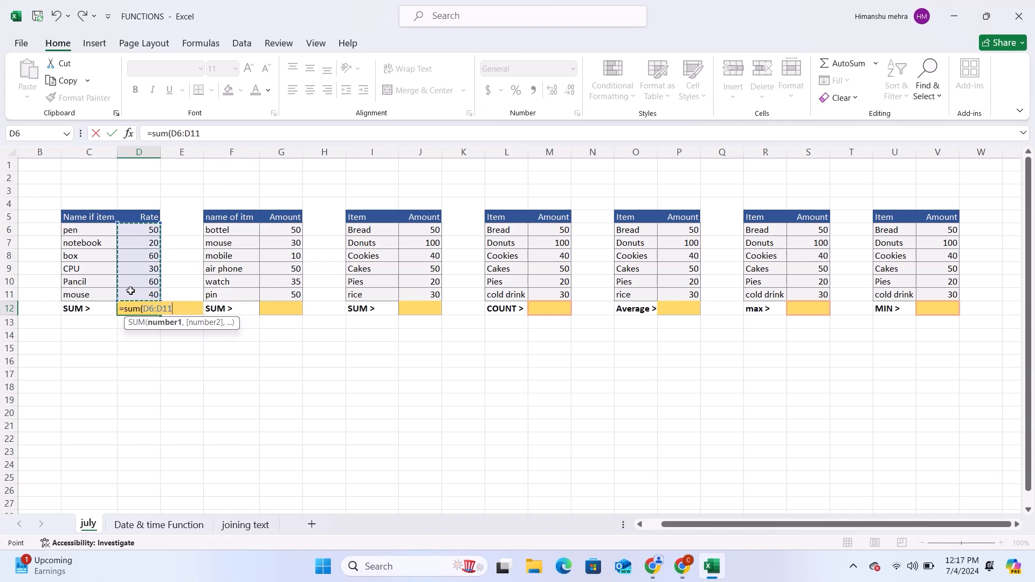
type(")")
key("Return")
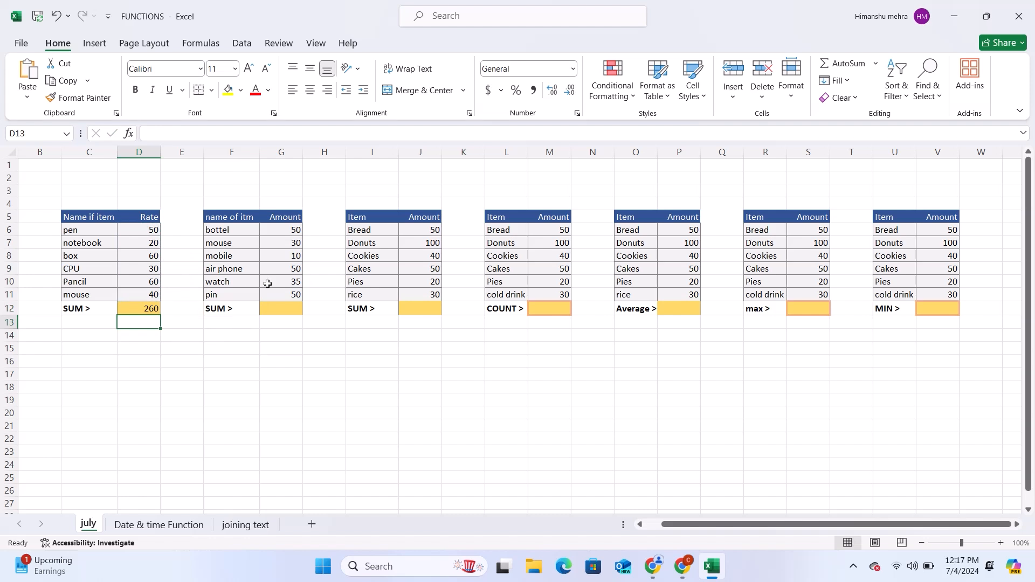
Step: Enter =SUM(G6:G11) in G12 to total the Amount column of the second table
left_click(280, 305)
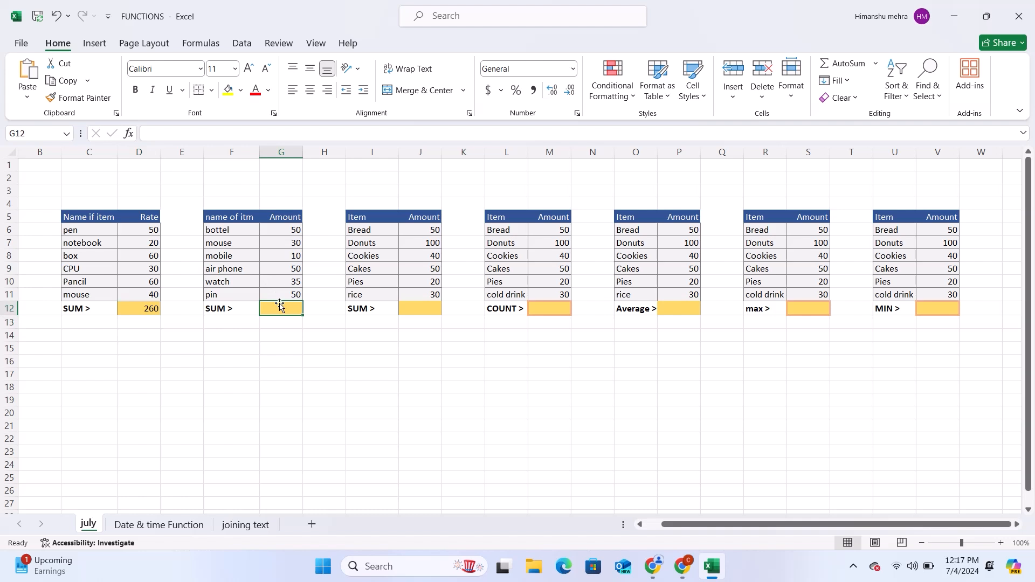
type("=")
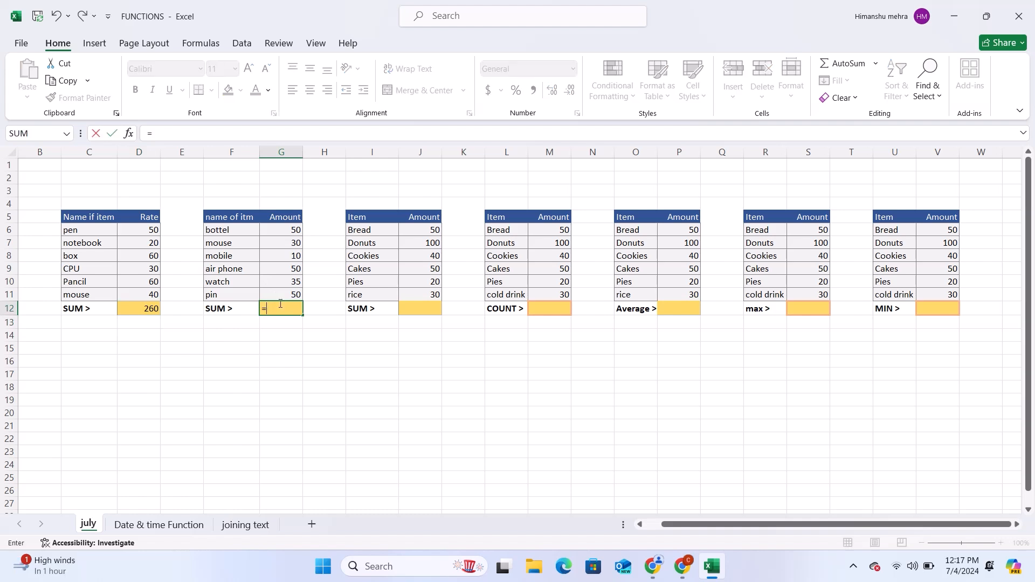
type("sum(")
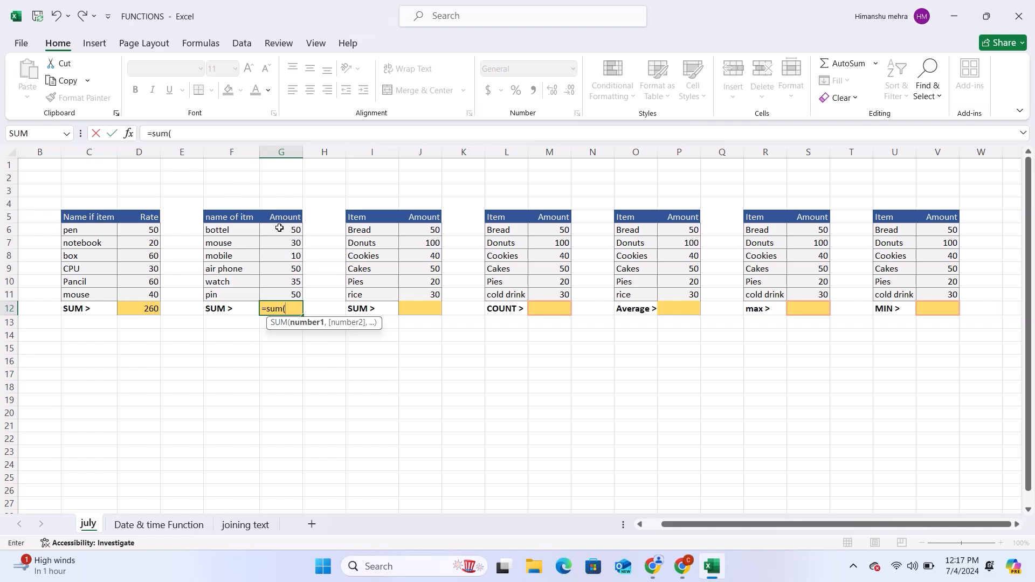
type("g")
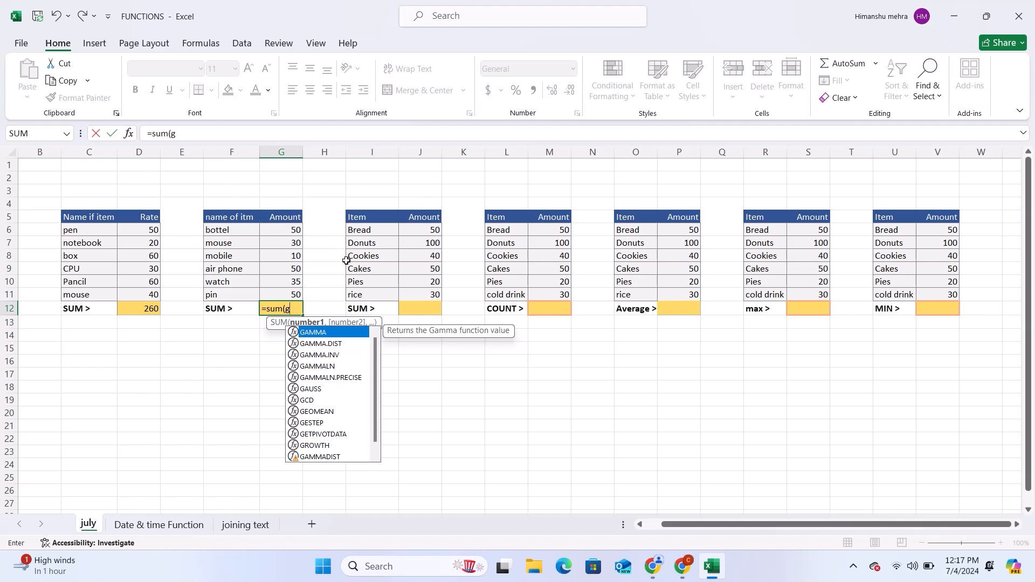
type("6:")
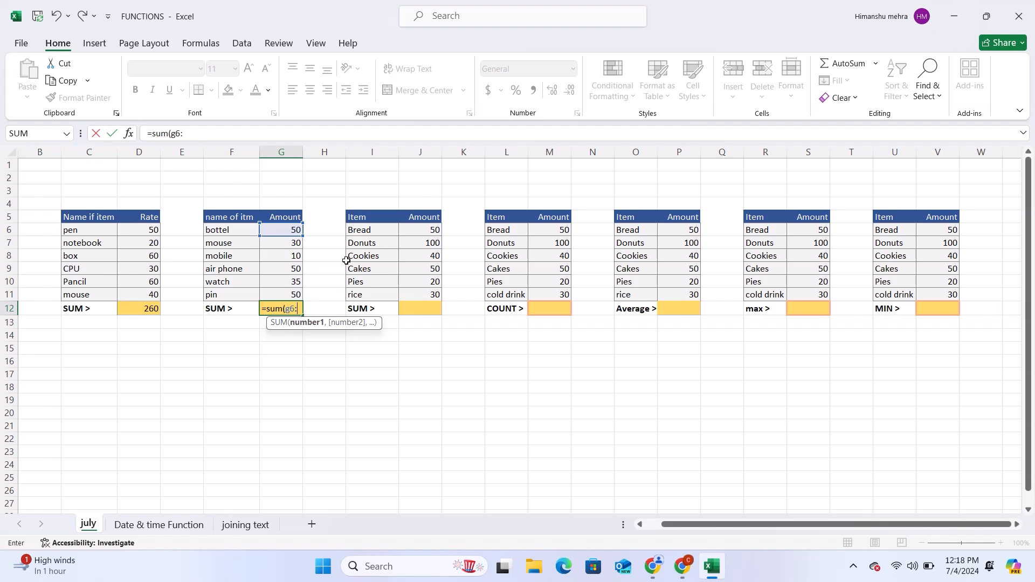
type("g")
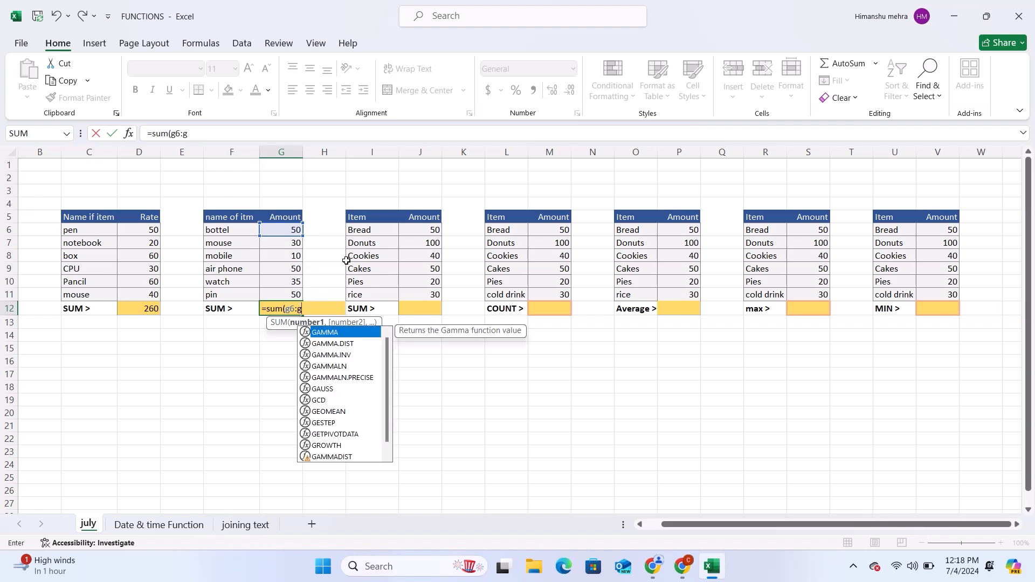
type("11")
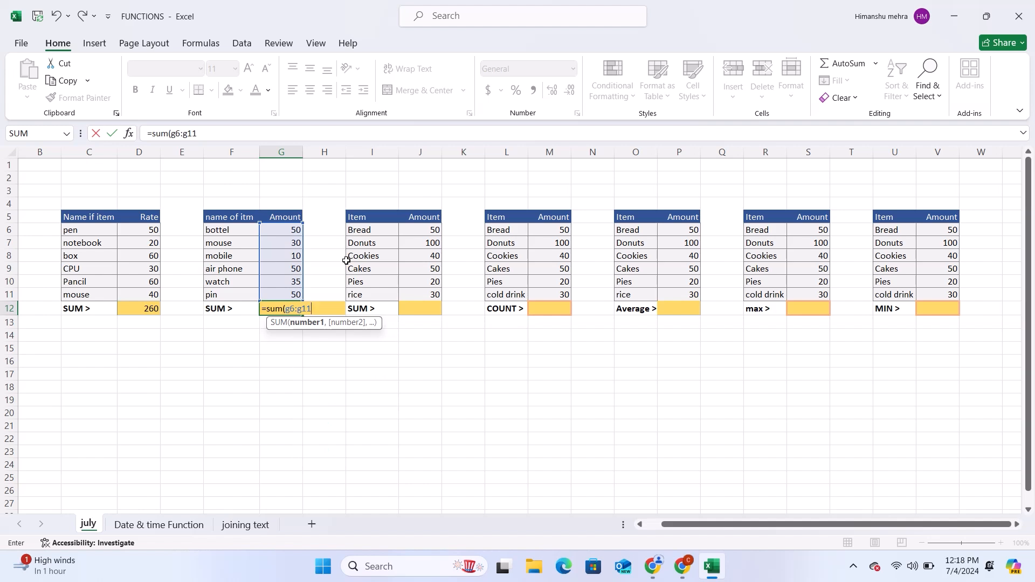
type(")")
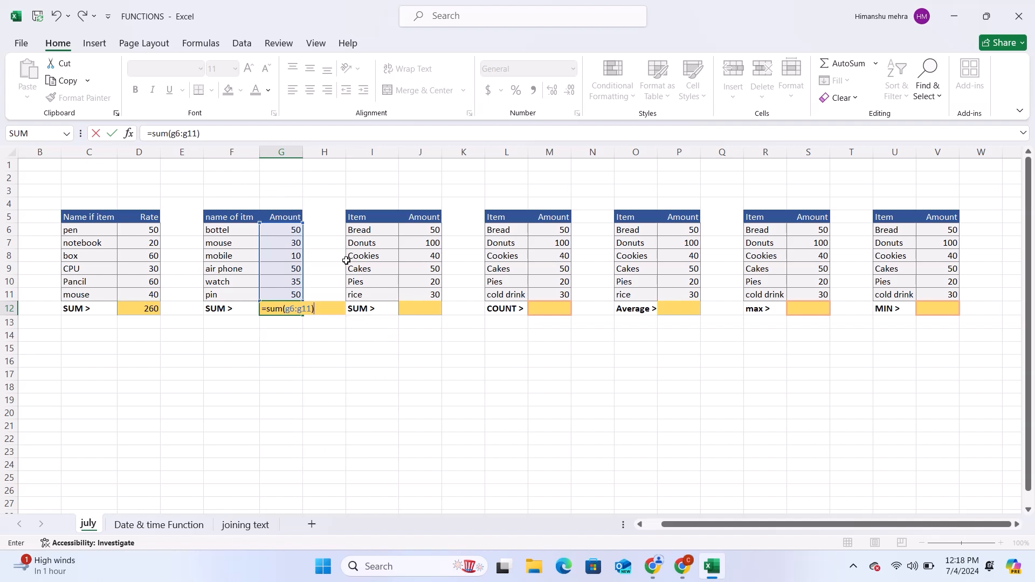
key("Return")
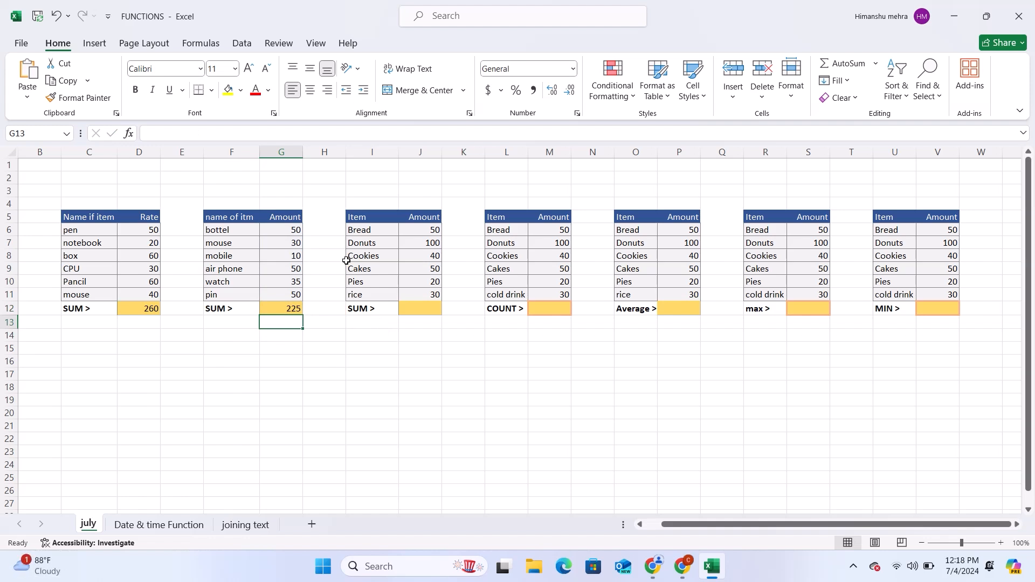
Step: Start a SUM formula in J12 with the individual cells J6, J7 and J8 as comma-separated arguments
left_click(419, 306)
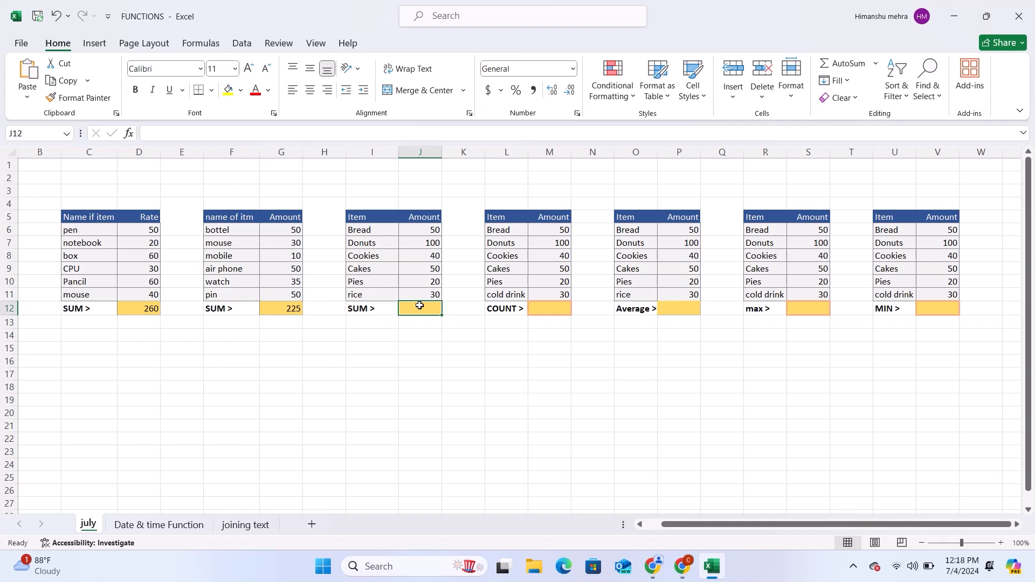
type("=")
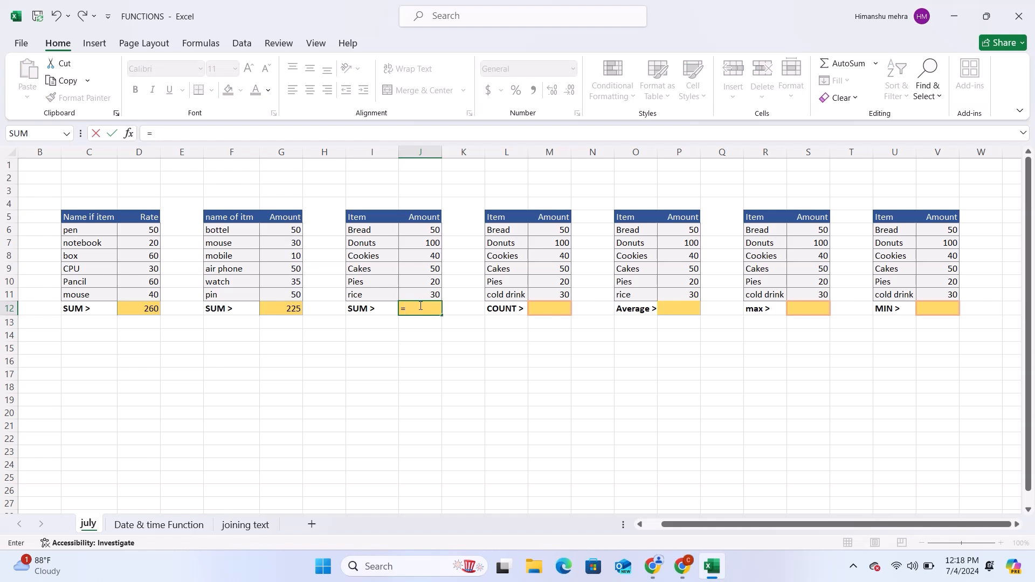
type("sum")
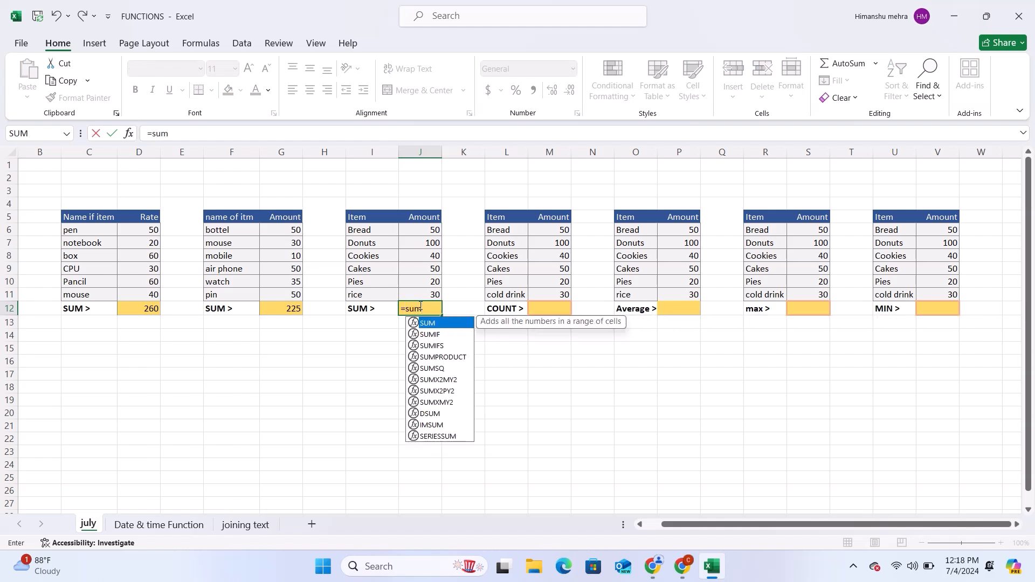
type("(")
left_click(430, 229)
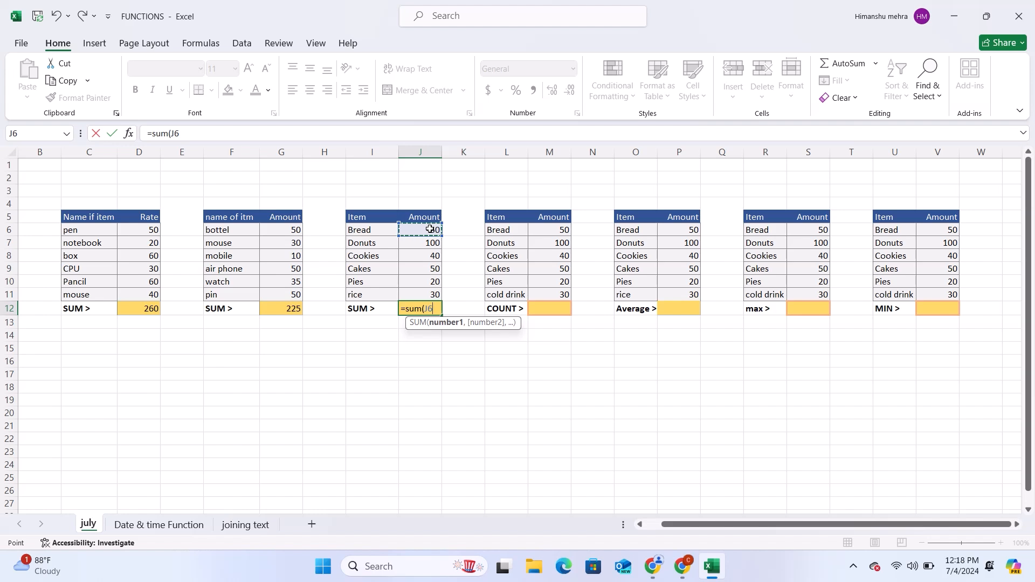
type("+")
key("BackSpace")
type(",")
left_click(436, 244)
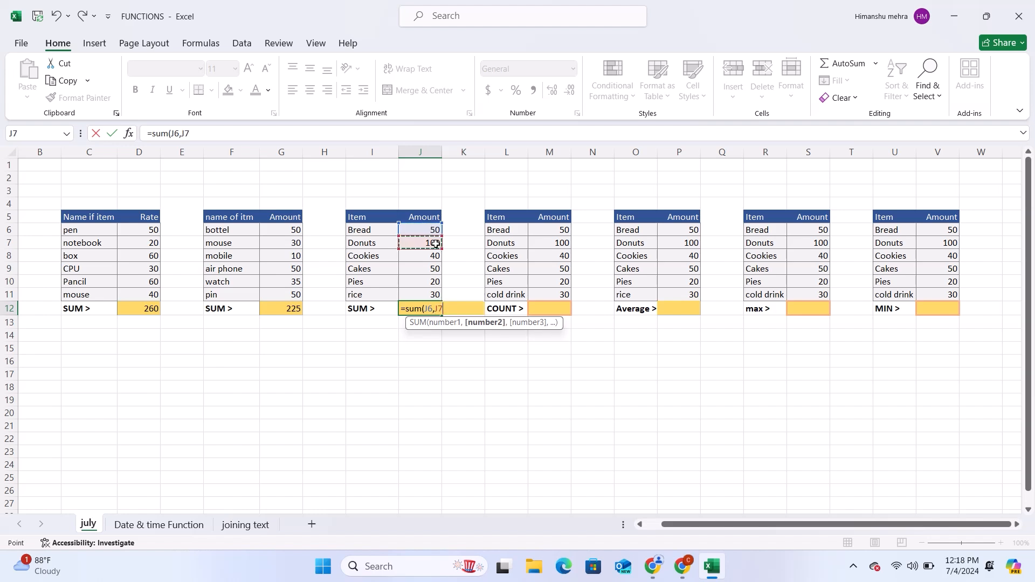
type(",")
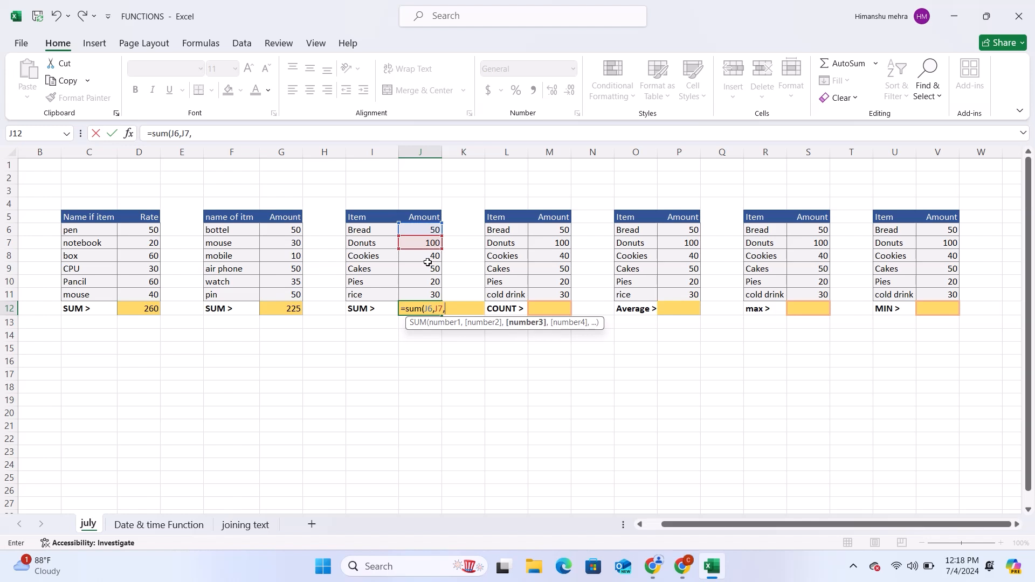
left_click(427, 254)
type(",")
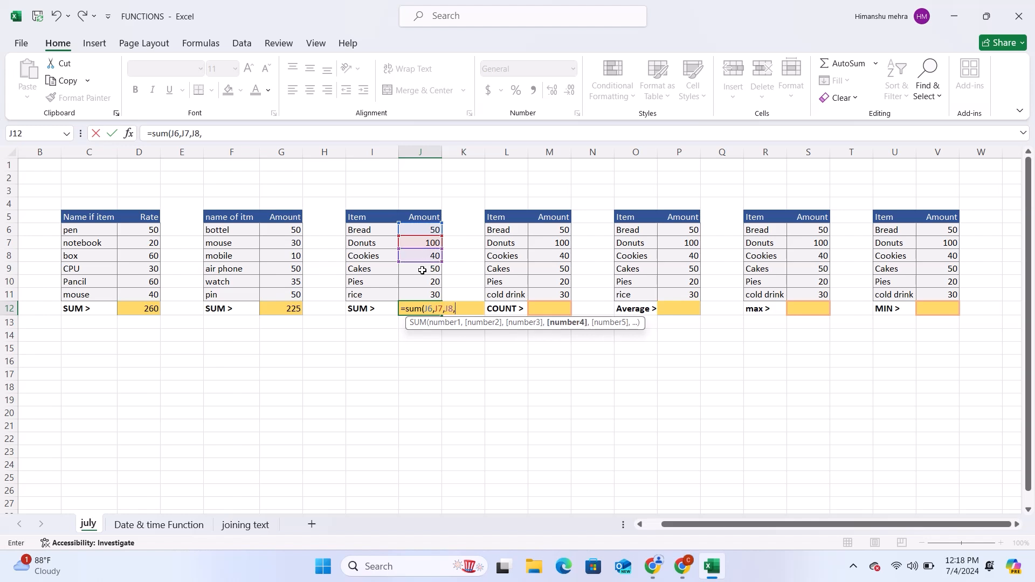
Step: Complete the J12 formula as =SUM(J6,J7,J8,J9.J10,J10,J11) and enter it
left_click(422, 269)
type(".J10,")
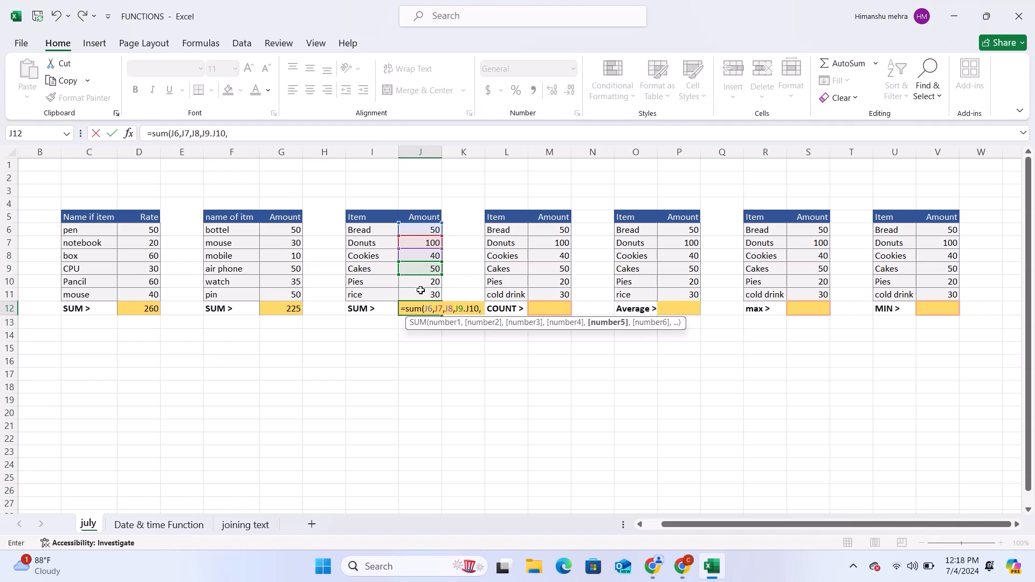
left_click(421, 283)
type(",")
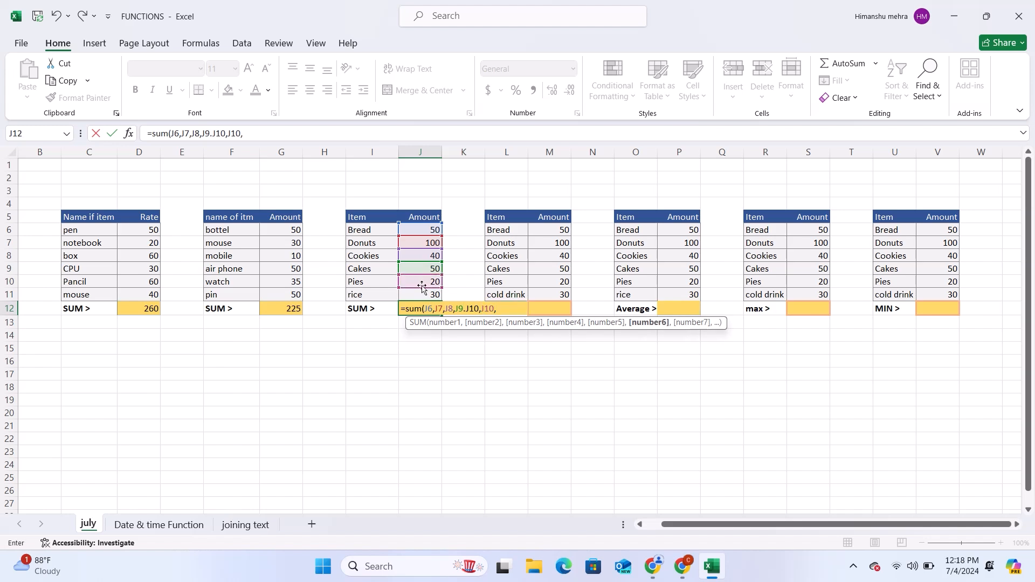
left_click(423, 296)
type(",")
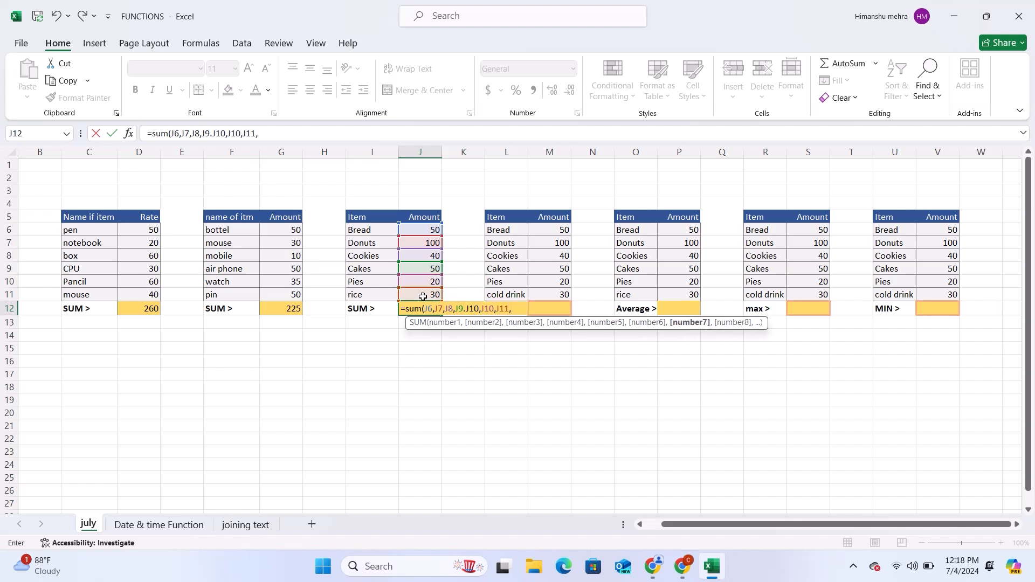
key("BackSpace")
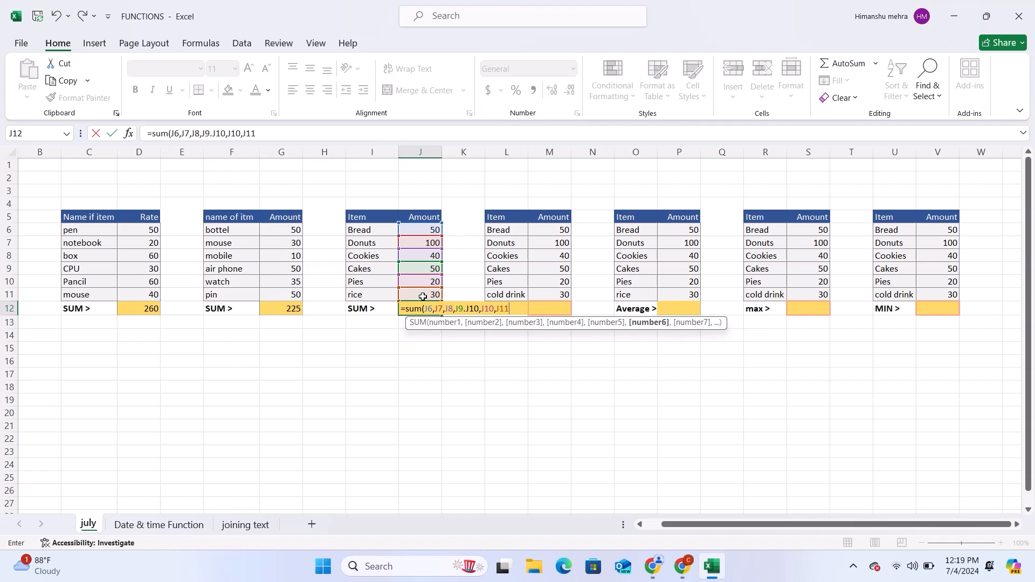
type(")")
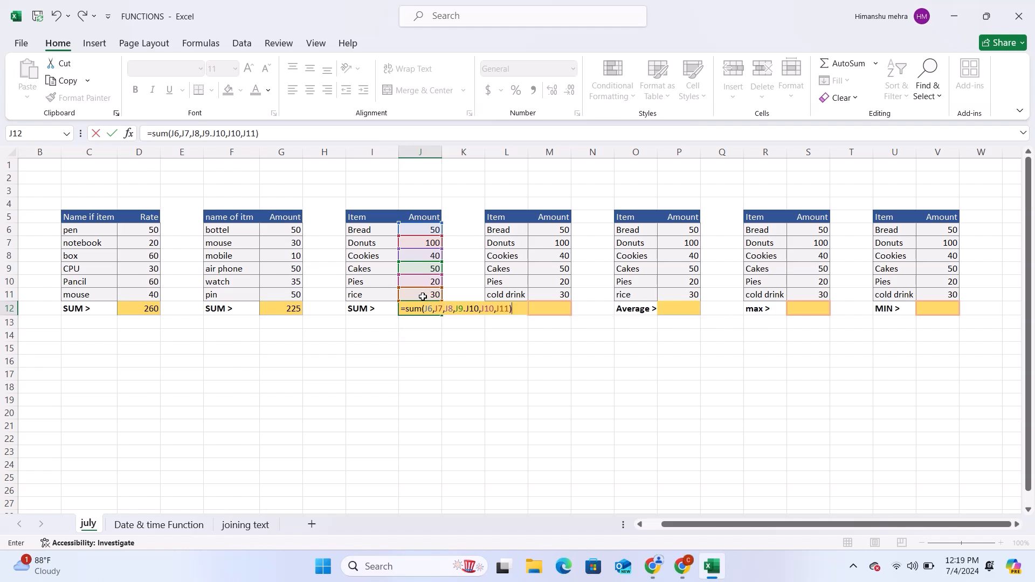
key("Return")
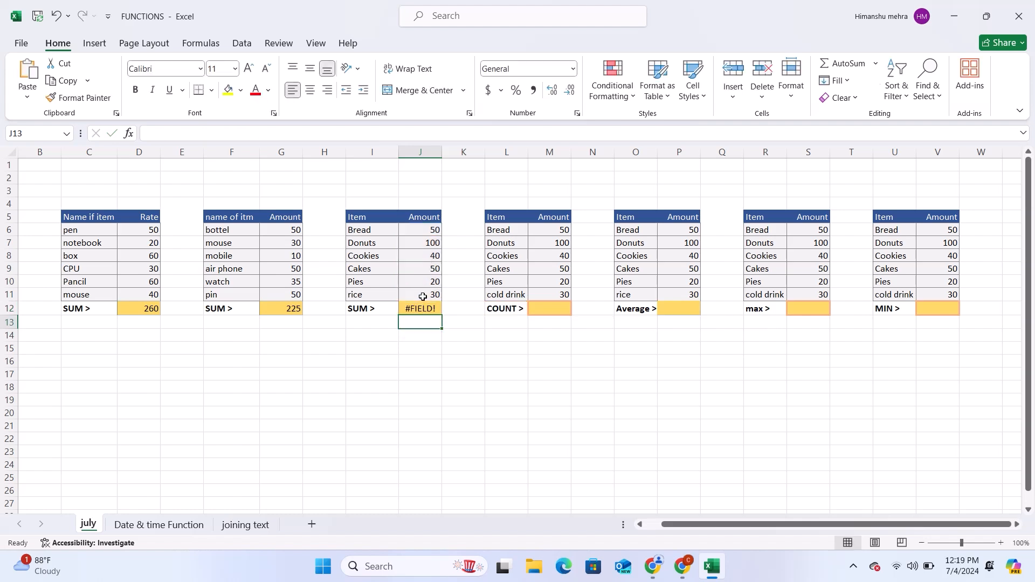
Step: Replace the period after J9 with a comma in J12's formula, making it =SUM(J6,J7,J8,J9,J10,J10,J11)
key("Up")
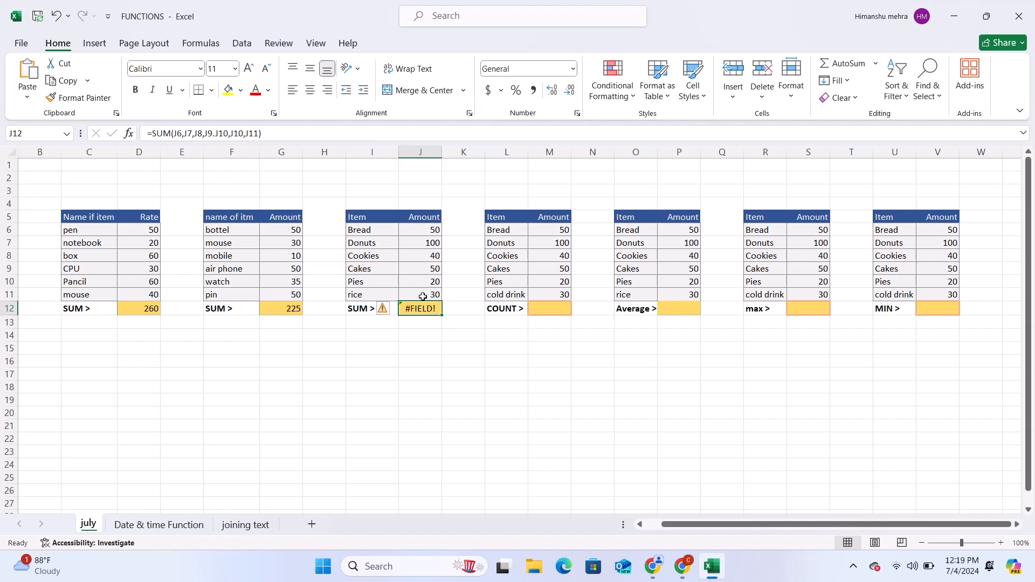
left_click(218, 134)
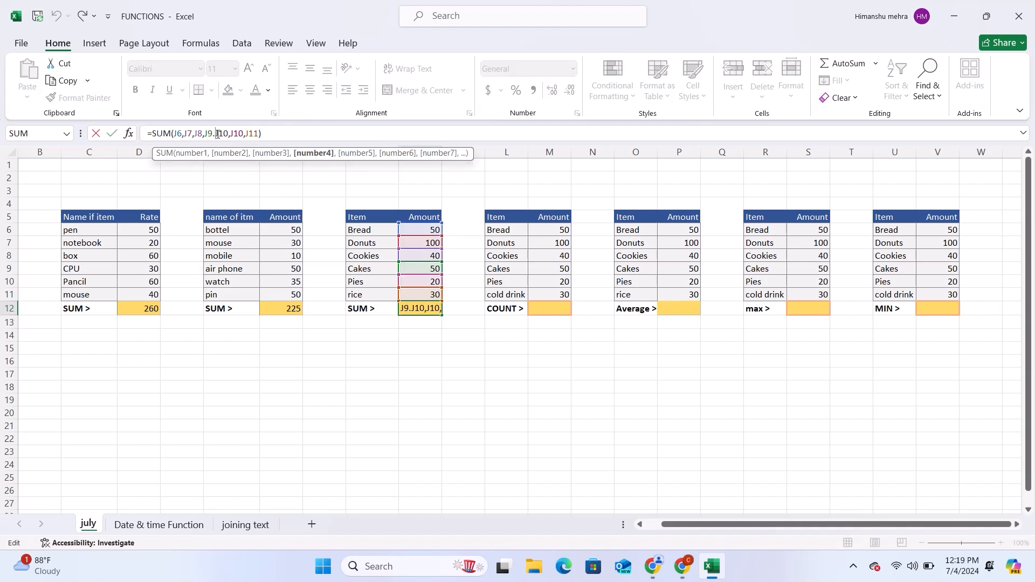
key("BackSpace")
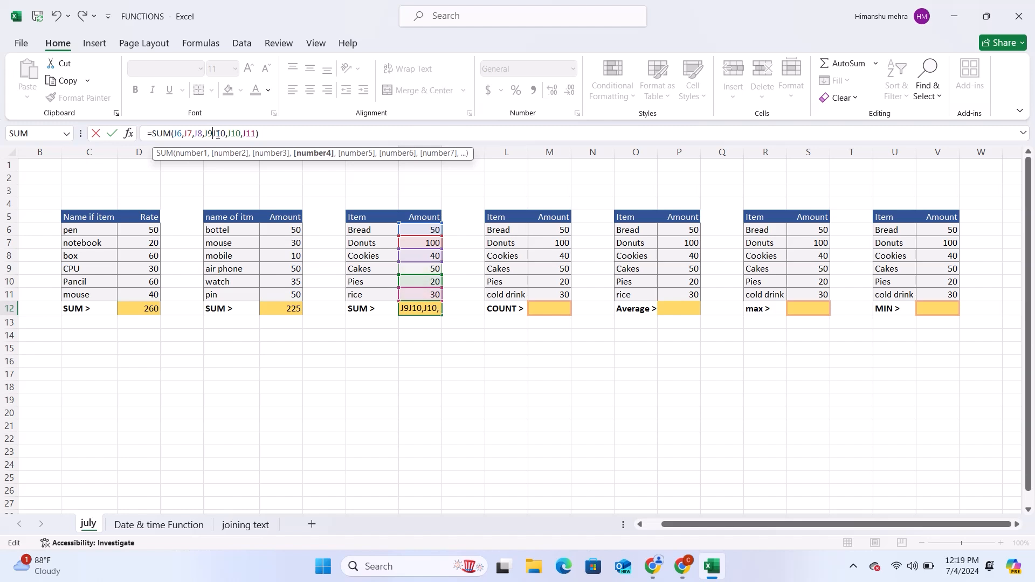
type(",")
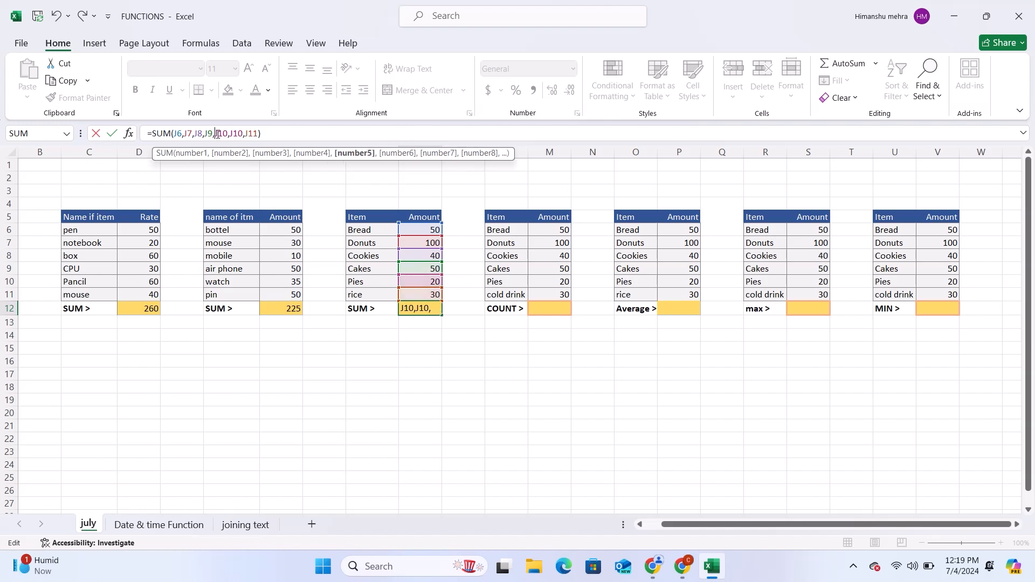
key("Return")
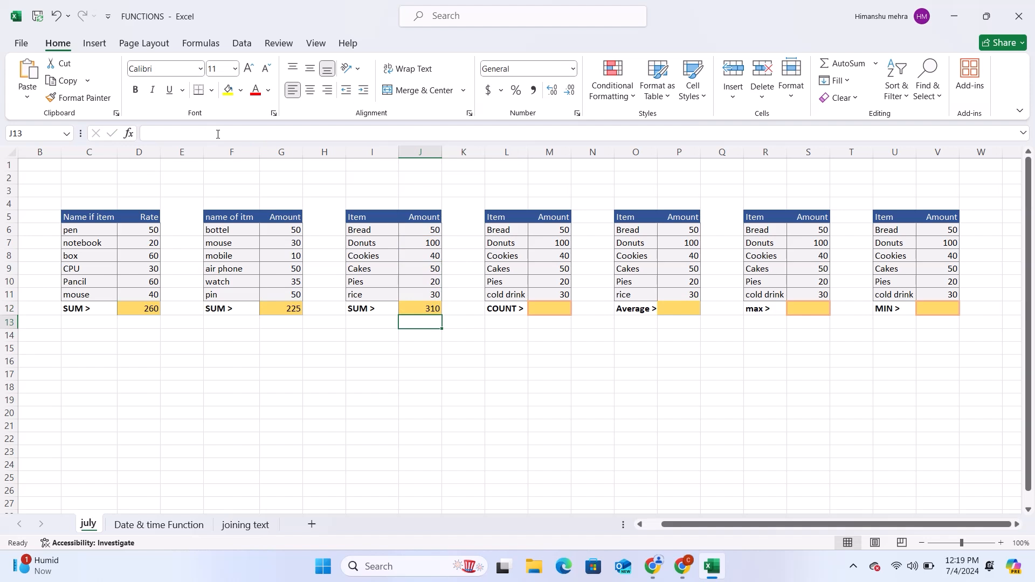
Step: Start a SUM formula in I14 that adds J6, J7 and J8 with plus signs inside the parentheses
left_click(384, 335)
type("=")
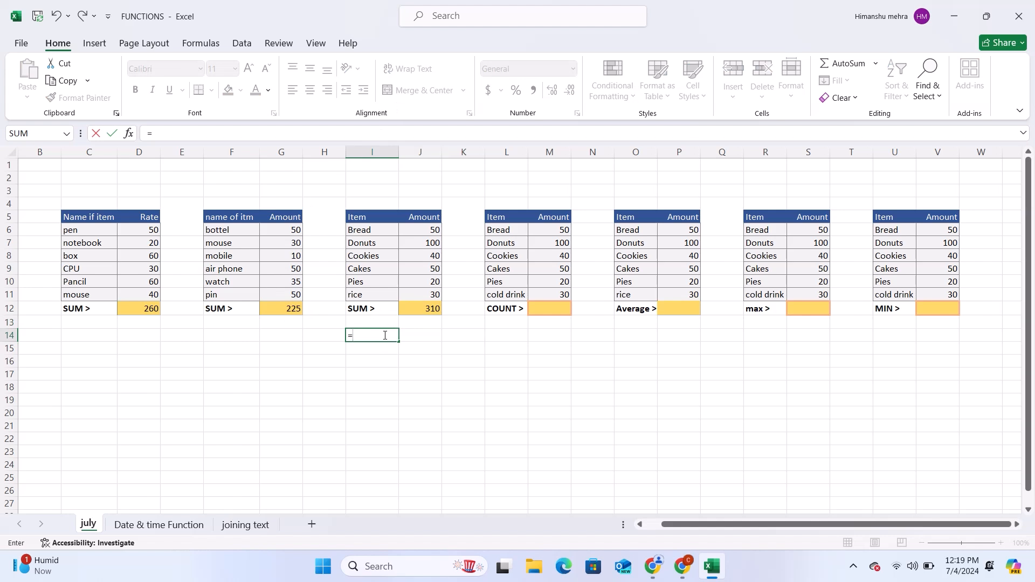
type("sum")
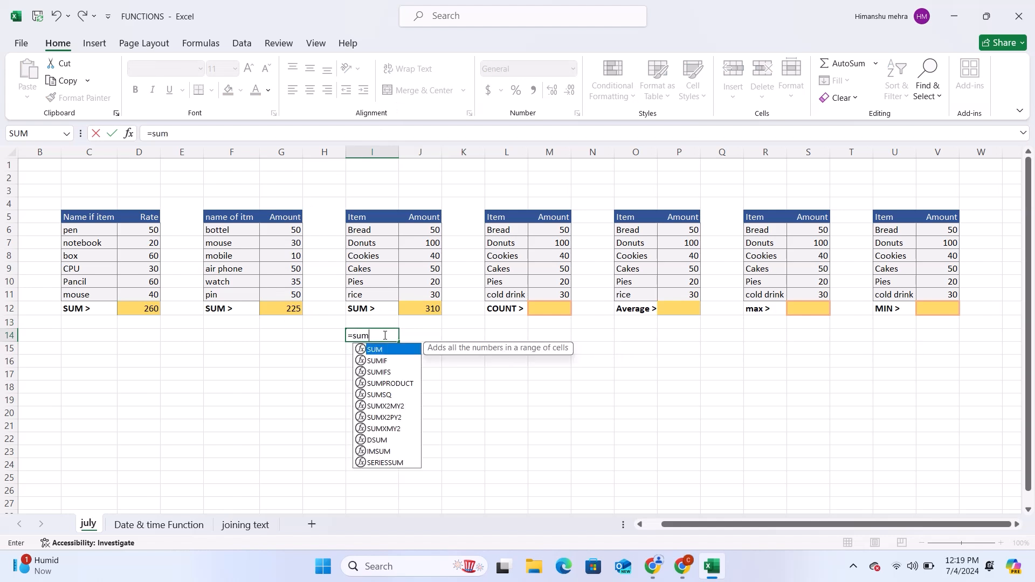
type("(")
left_click(433, 230)
type("+")
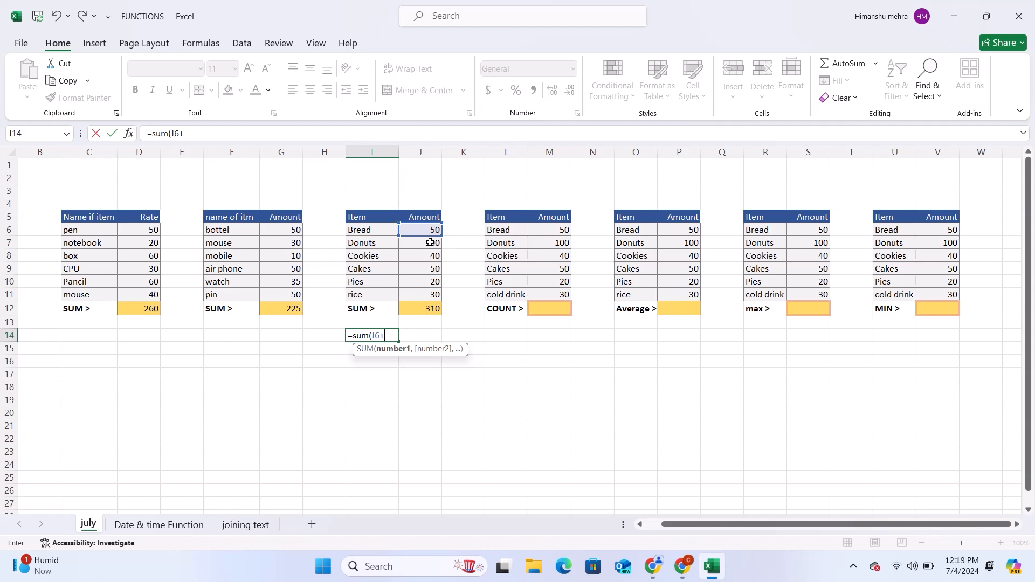
left_click(430, 243)
type("+")
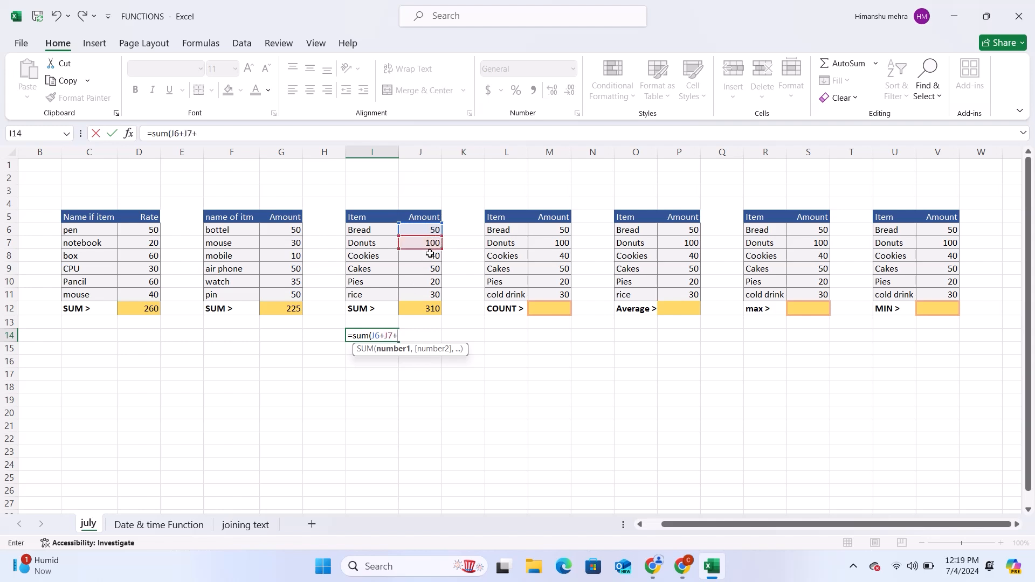
left_click(430, 256)
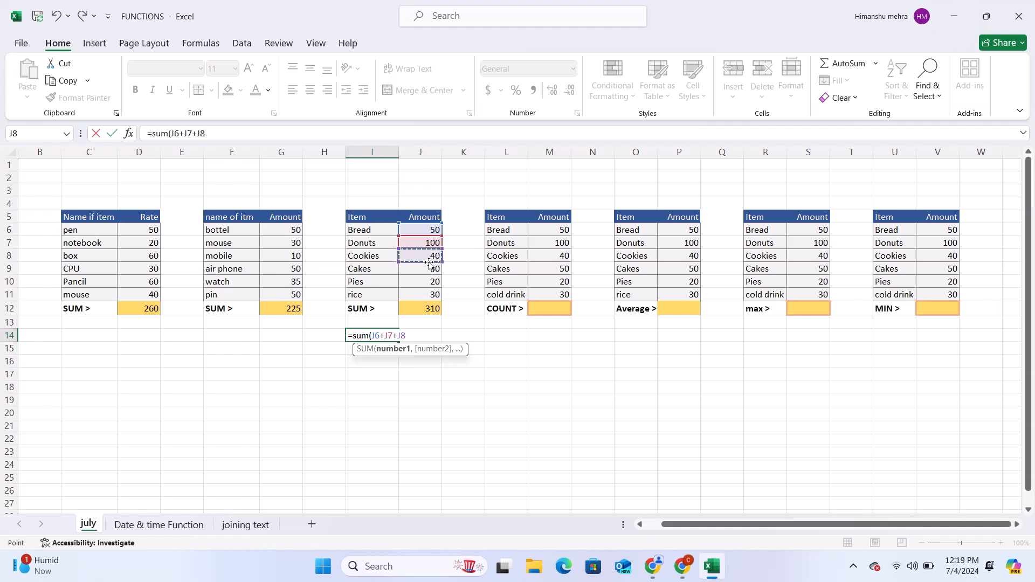
Step: Complete and enter the I14 formula as =SUM(J6+J7+J8+J9+J10+J11), and clear the cell again
type("+")
left_click(428, 274)
type("+")
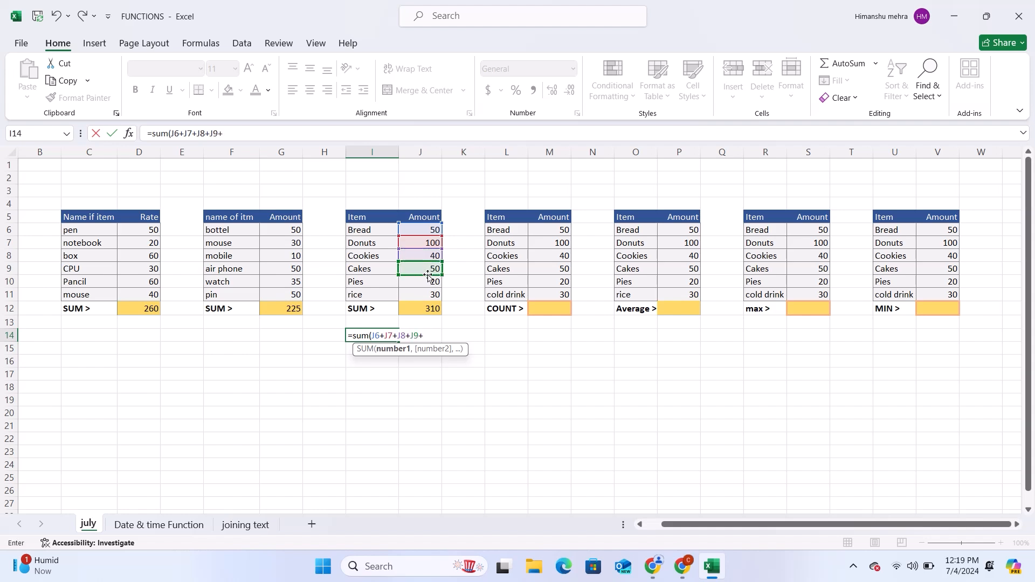
left_click(426, 283)
type("+")
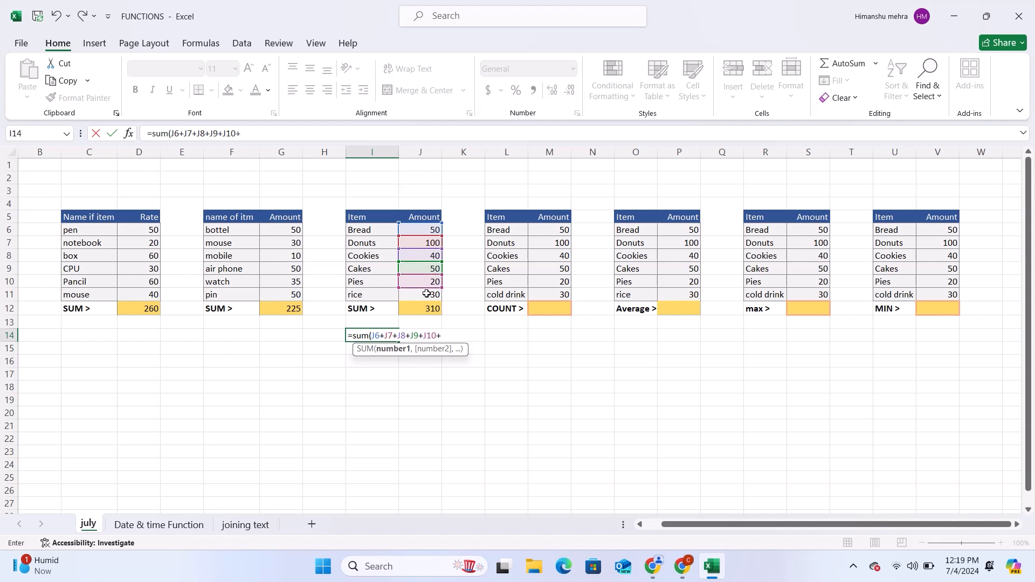
left_click(427, 293)
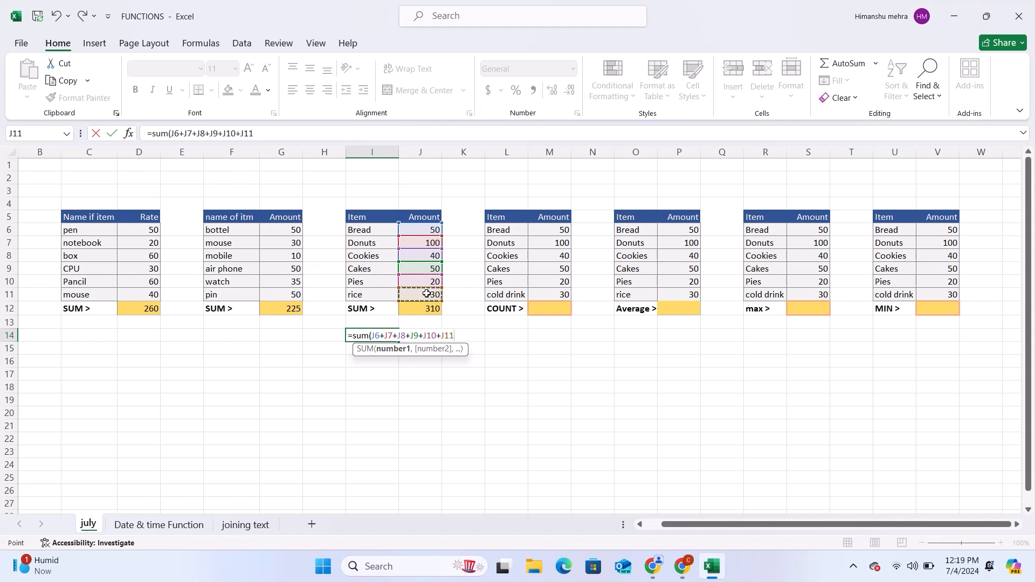
type(")")
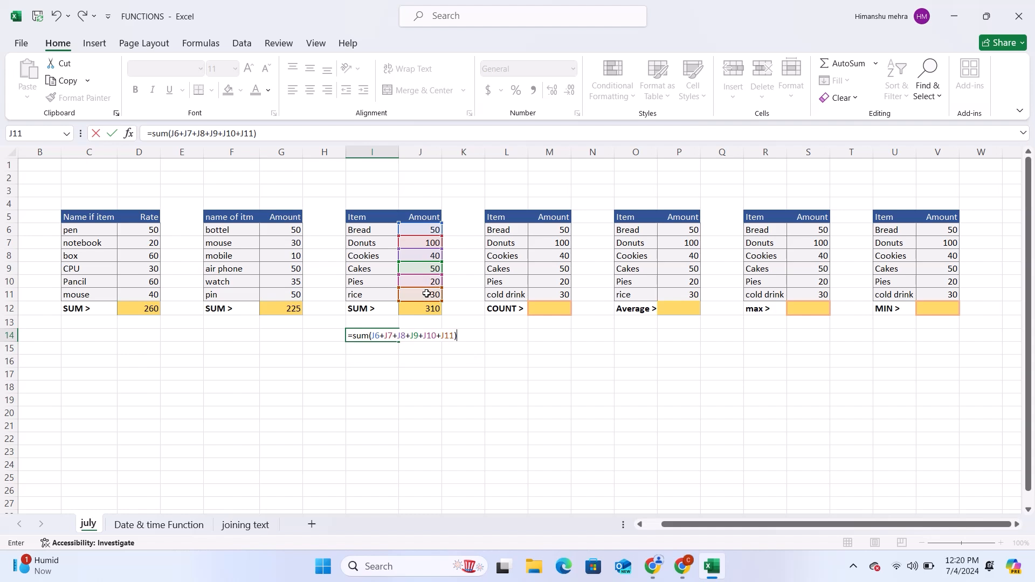
key("Return")
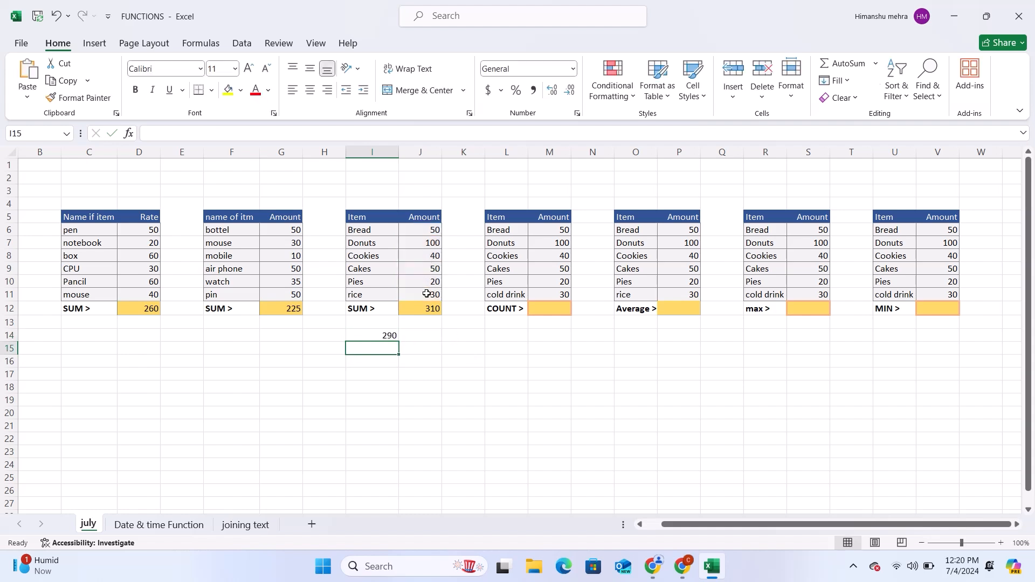
key("Up")
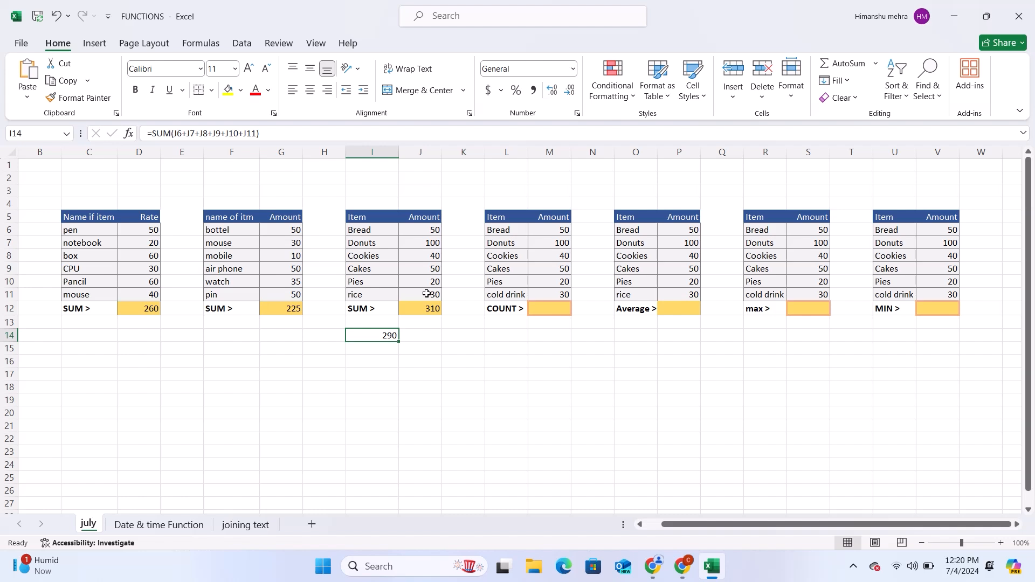
key("Delete")
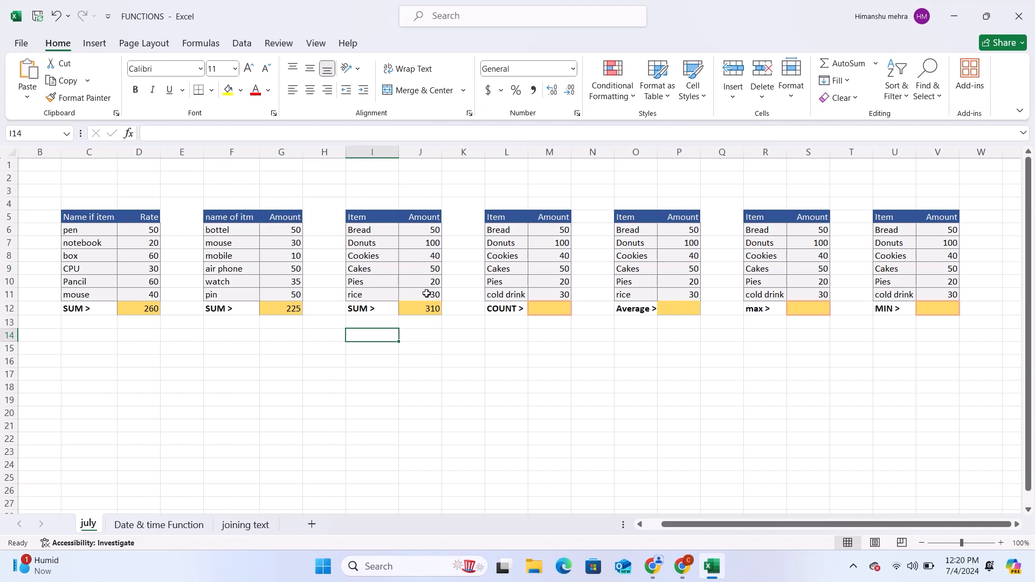
Step: Enter =COUNT(M6) in M12, the COUNT result cell of the fourth table
left_click(546, 309)
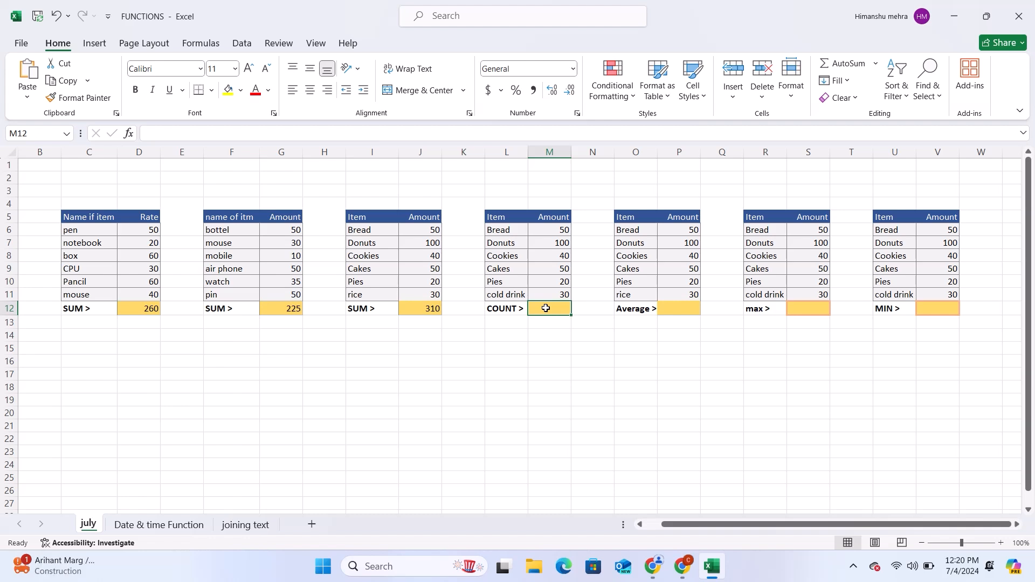
type("=")
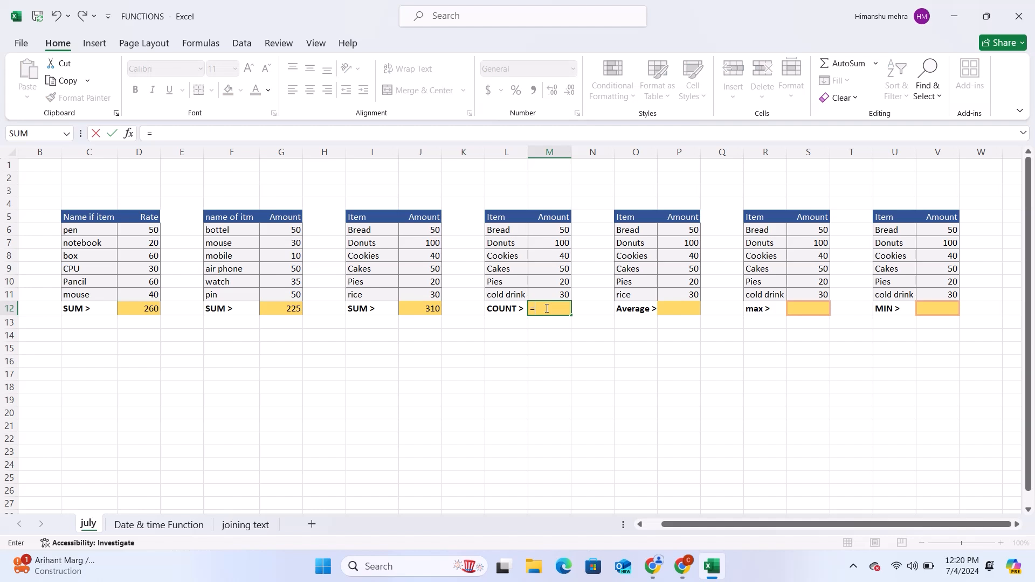
type("coun")
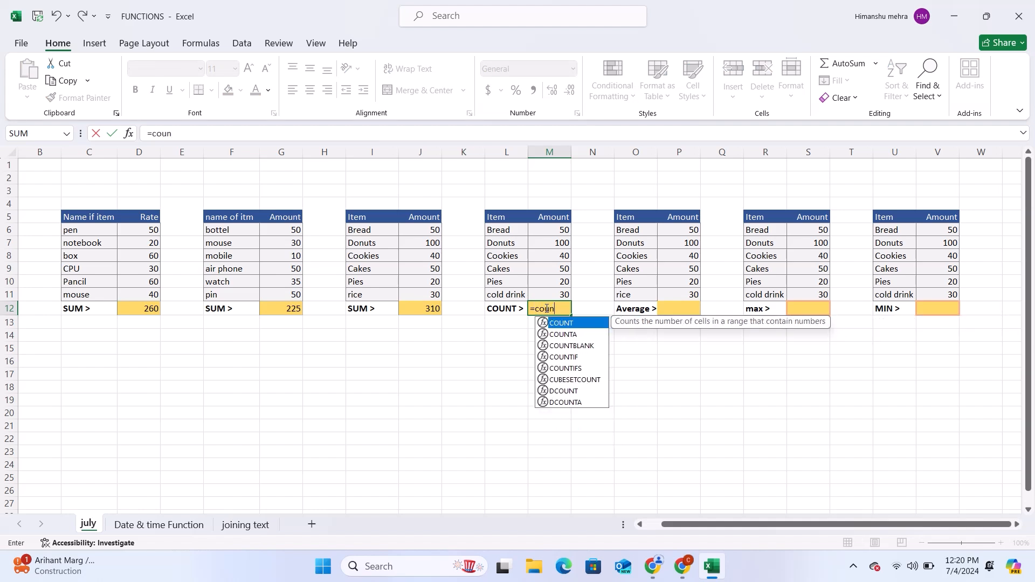
type("t(")
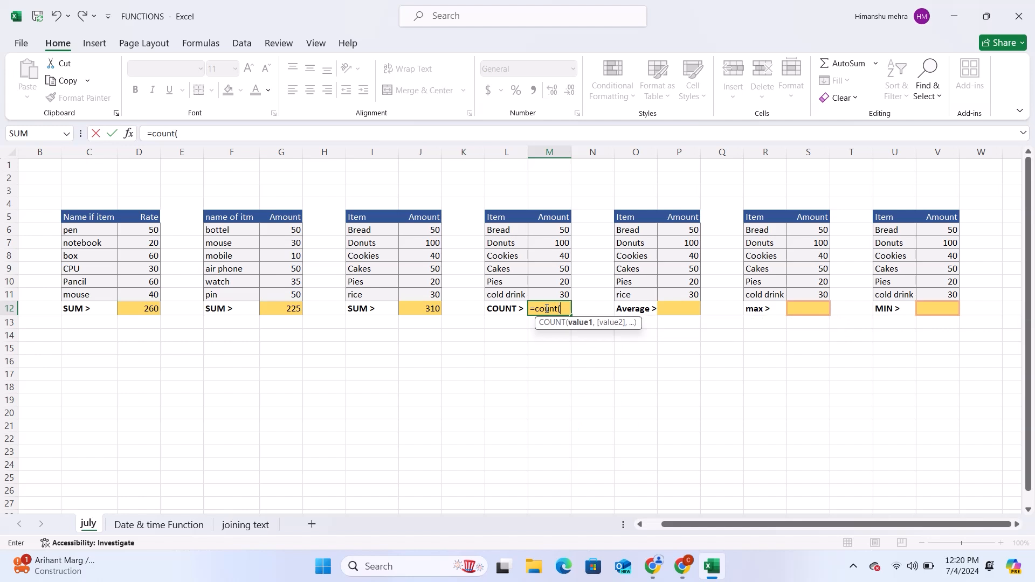
left_click(543, 229)
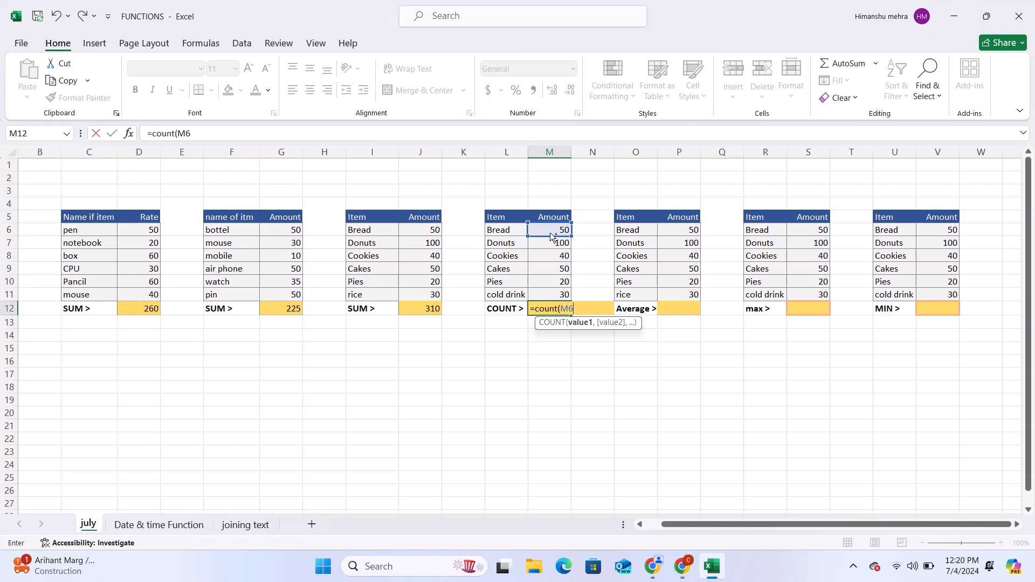
key("ctrl+Down")
left_click(550, 233, "ctrl")
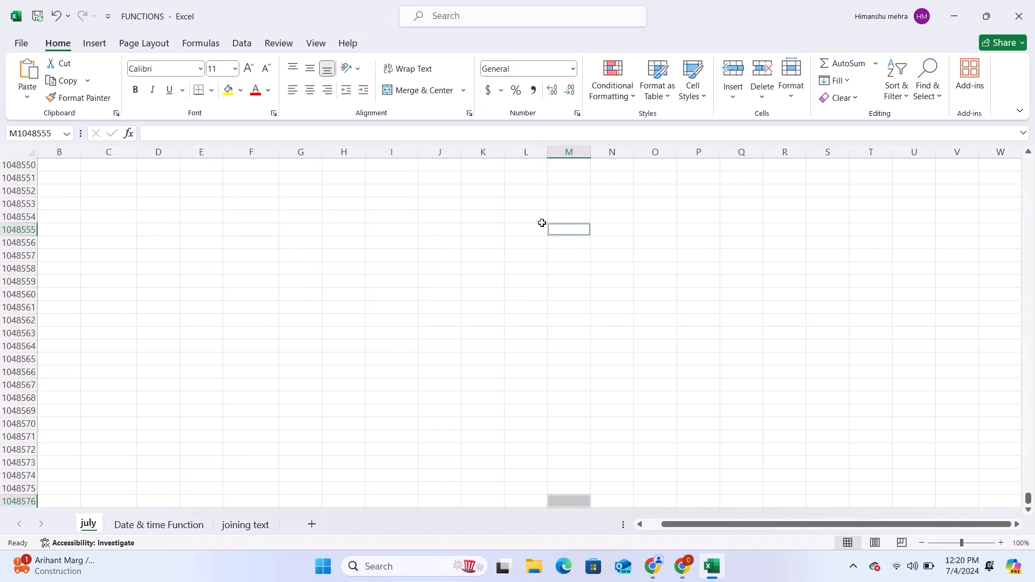
left_click(593, 221)
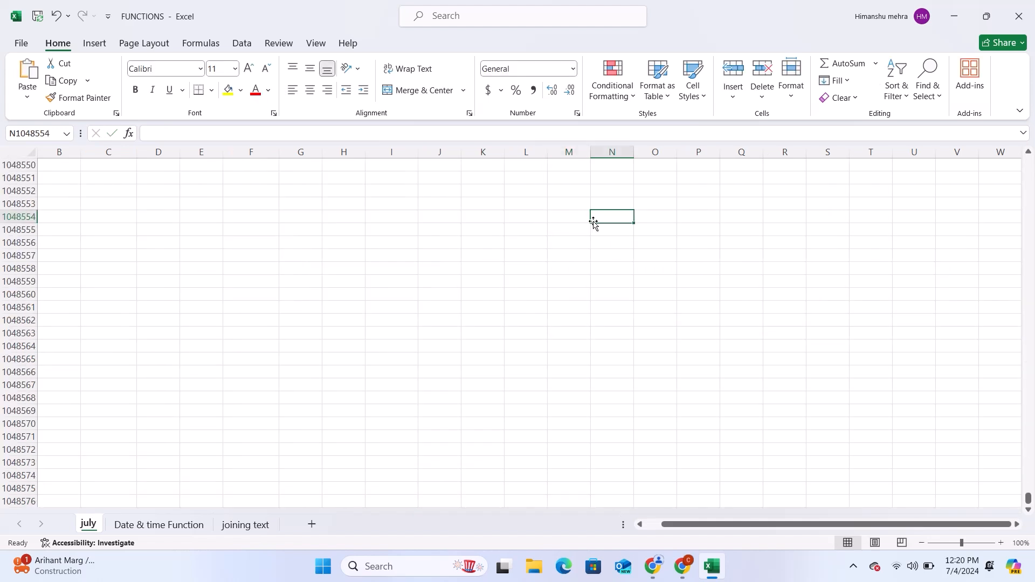
type("`")
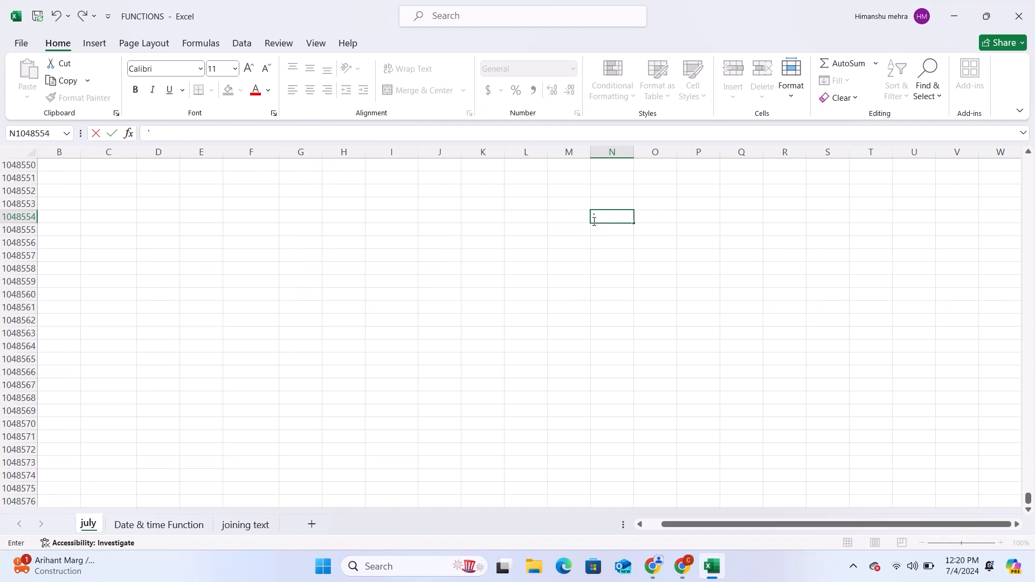
key("Escape")
key("ctrl+Up")
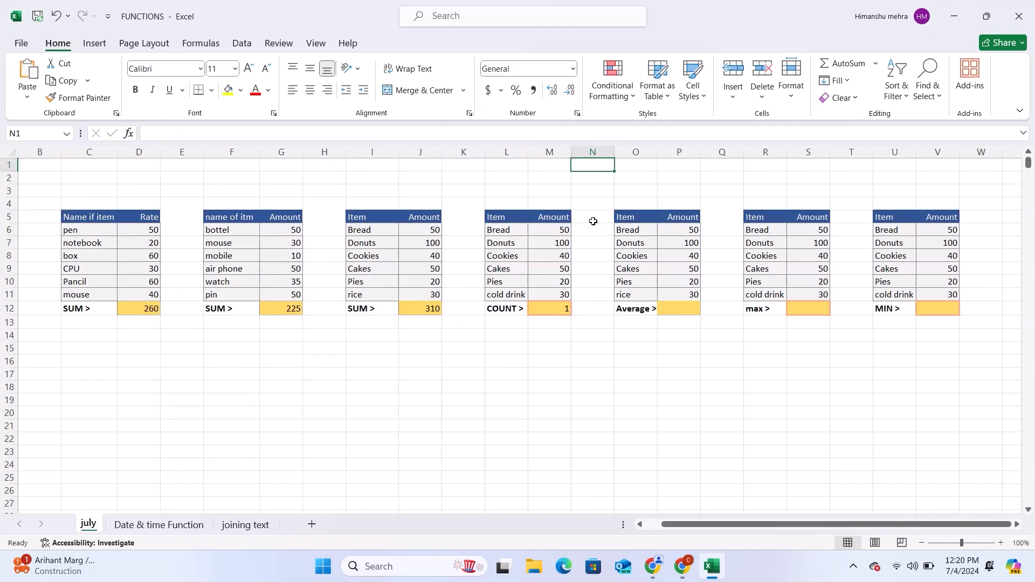
Step: Change M12's formula to =COUNT(M6:M11) so it covers the fourth table's whole Amount column
left_click(558, 310)
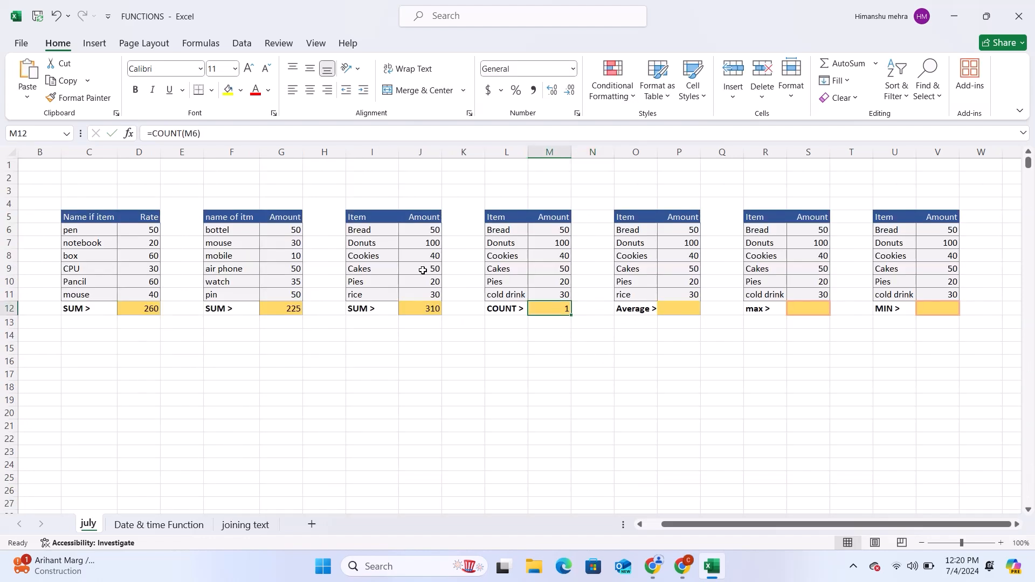
left_click(196, 132)
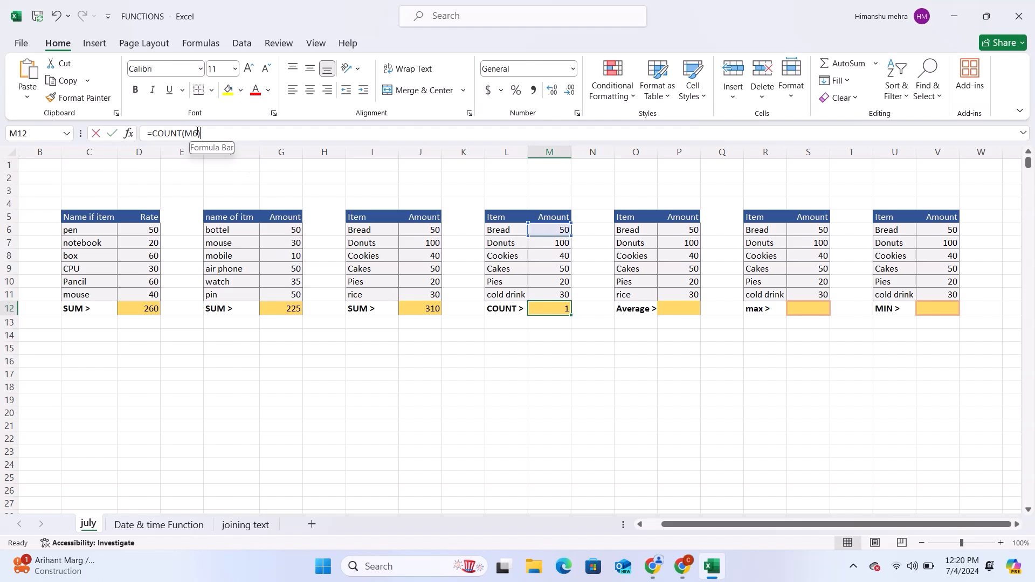
key("BackSpace")
key("BackSpace")
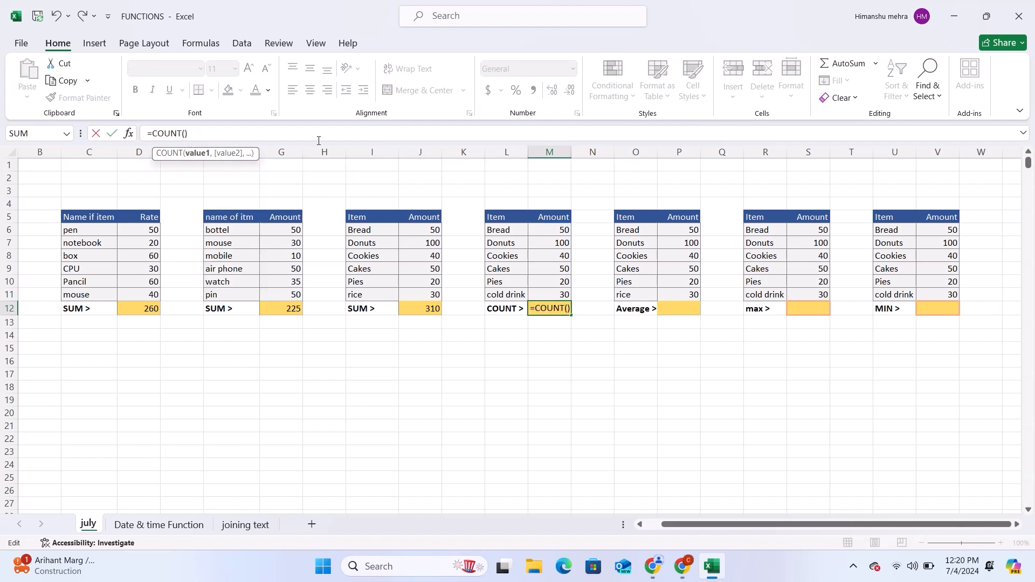
left_click(553, 236)
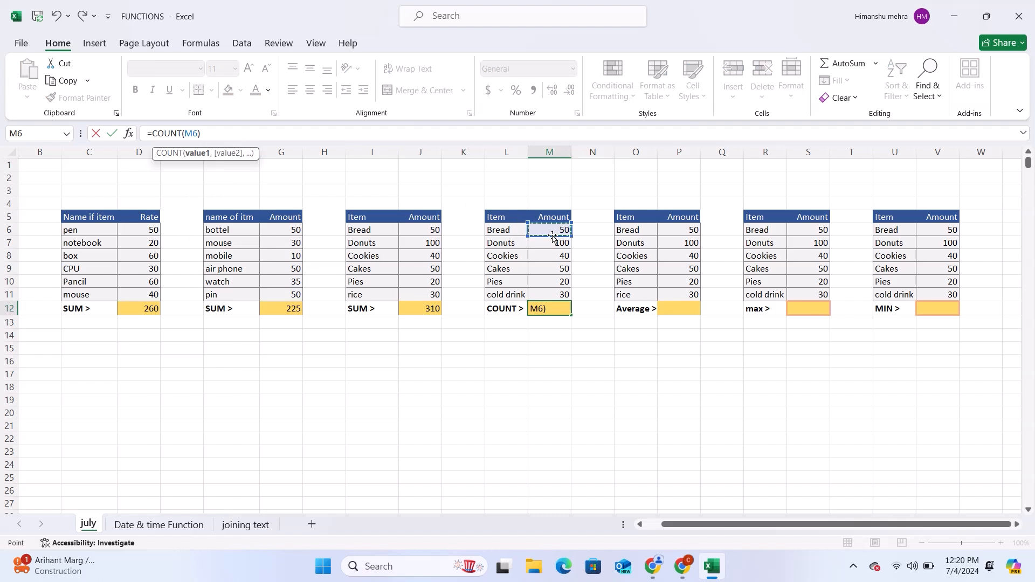
key("shift+Down")
key("shift+Down")
key("shift+Down")
key("shift+Down")
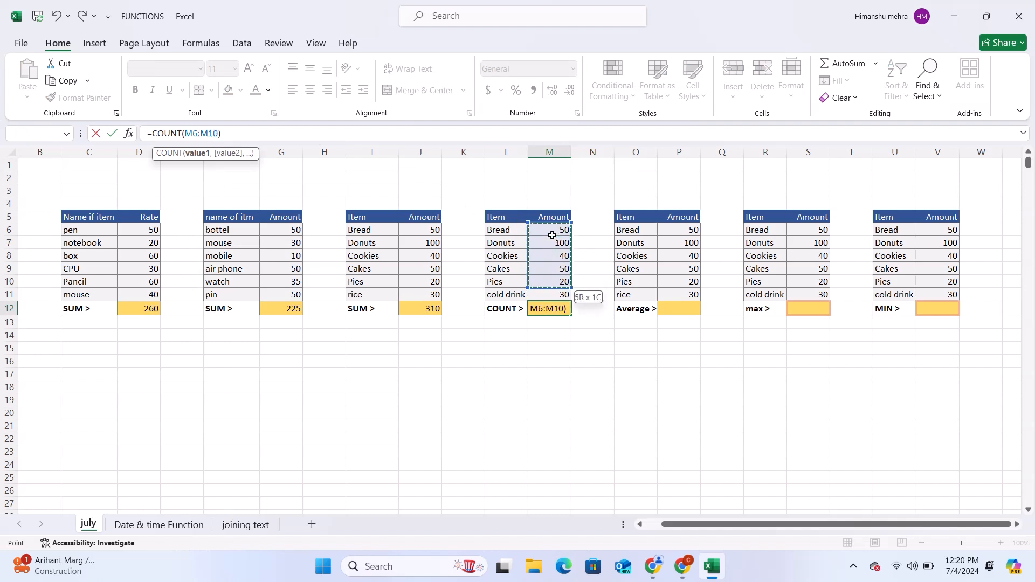
key("shift+Down")
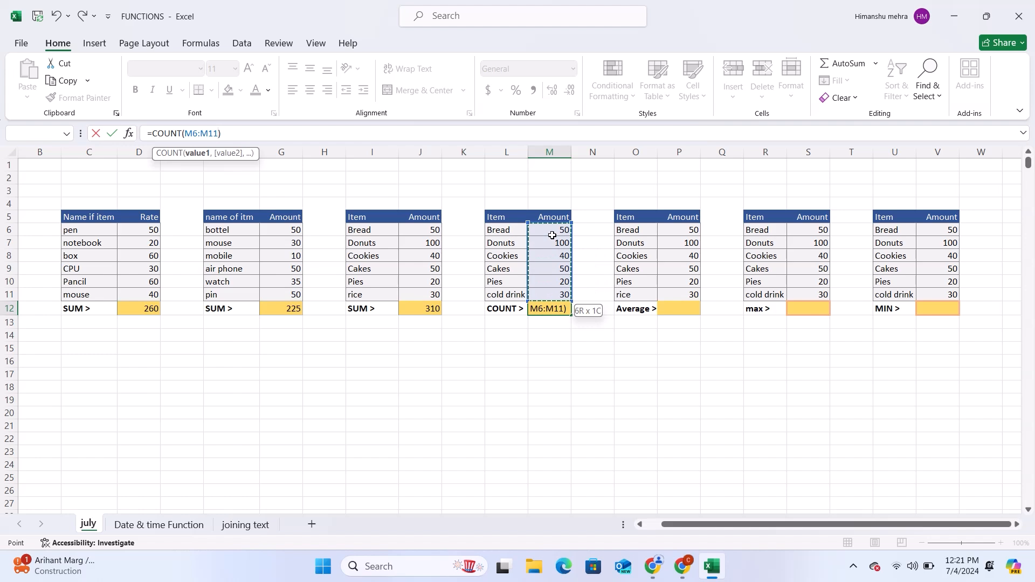
key("Return")
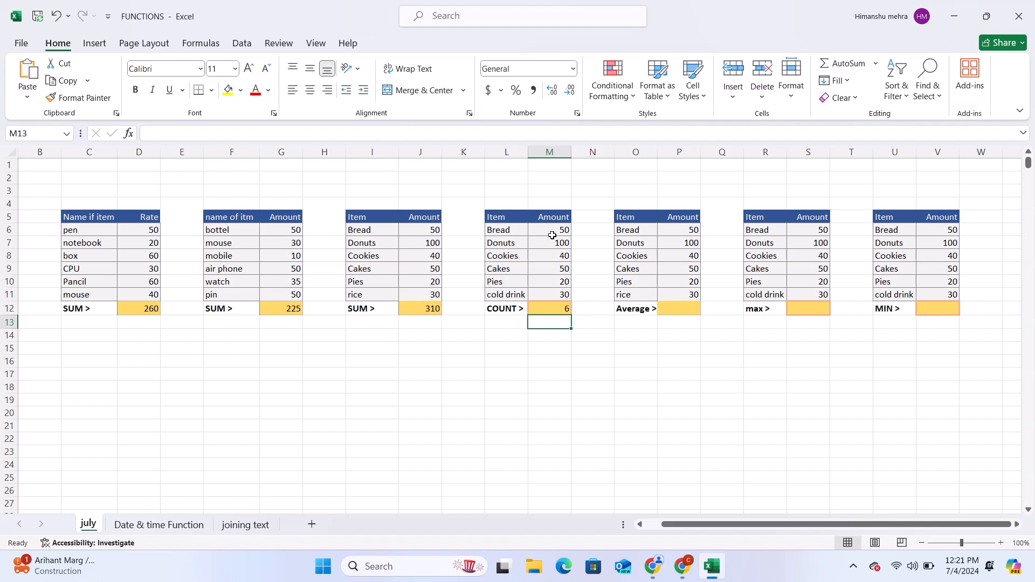
Step: Enter =AVERAGE(P6:P11) in P12 to average the fifth table's Amount column
left_click(678, 309)
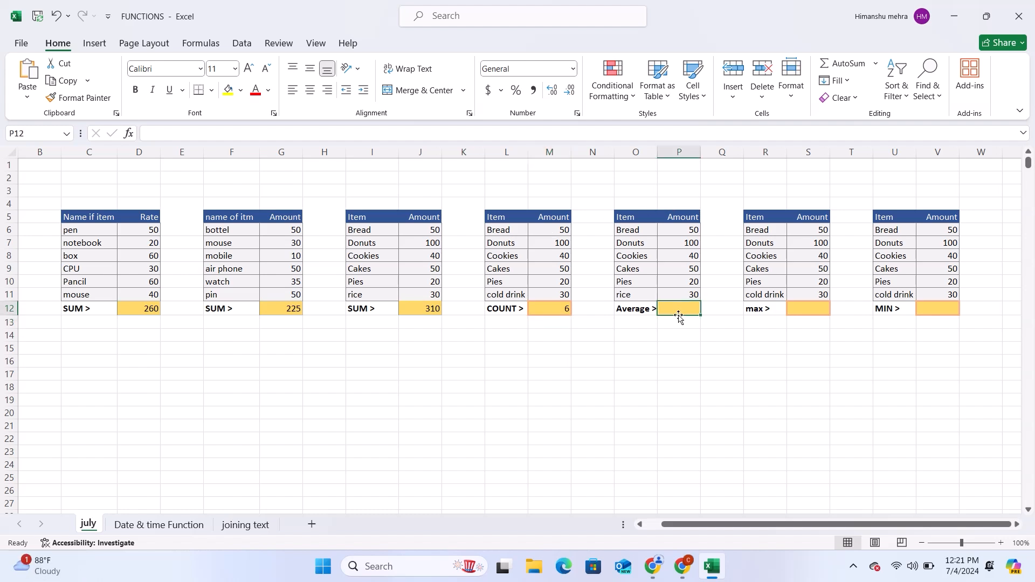
type("=")
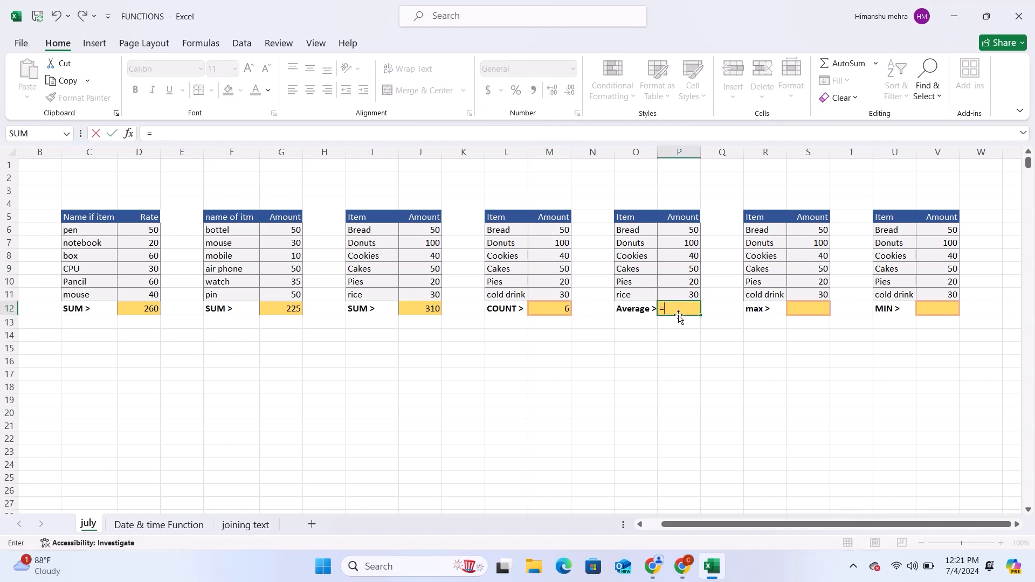
type("avera")
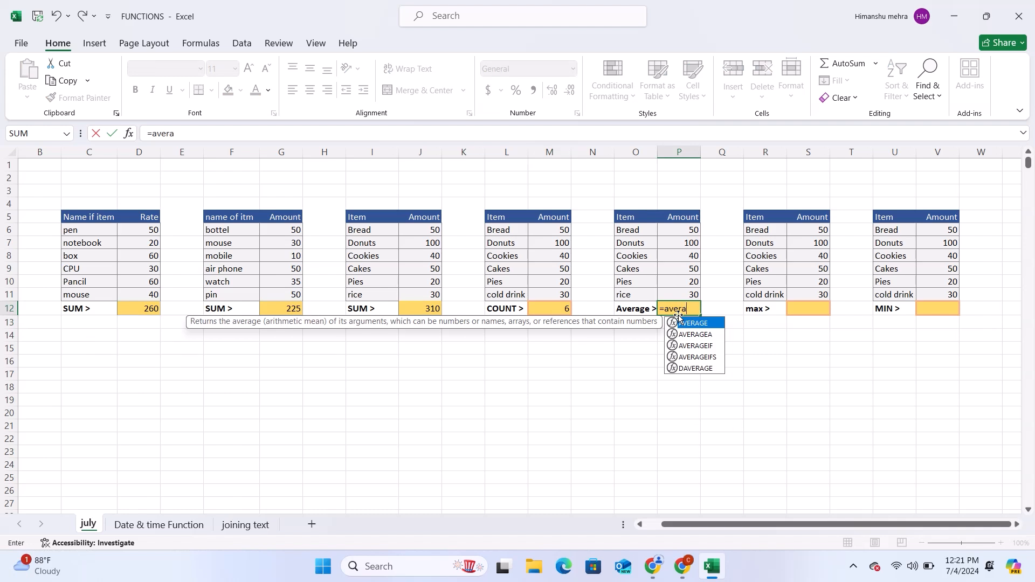
type("ge(")
left_click(682, 230)
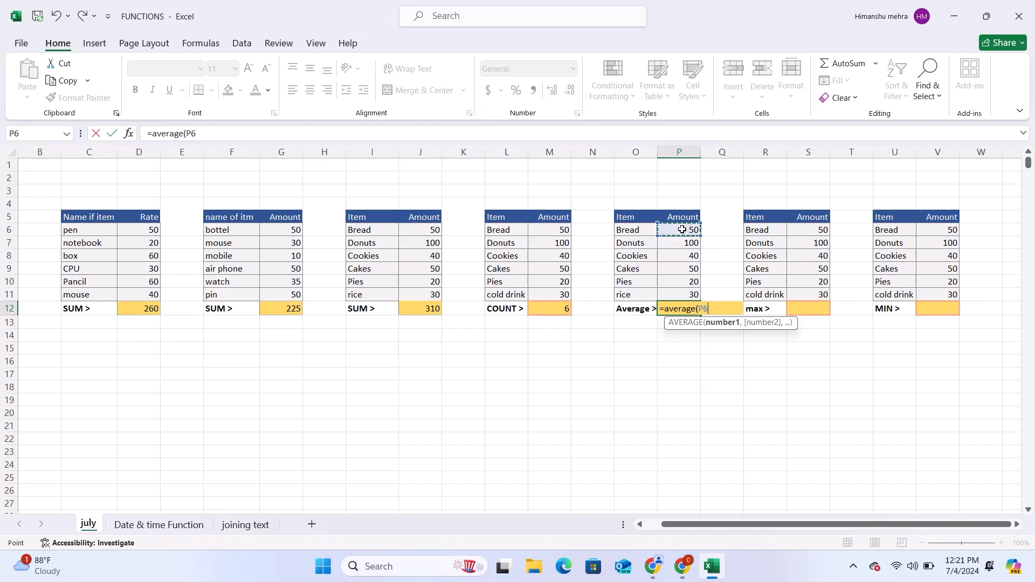
key("shift+Down")
key("shift+Down")
key("shift+Down")
key("shift+Down")
key("shift+Down")
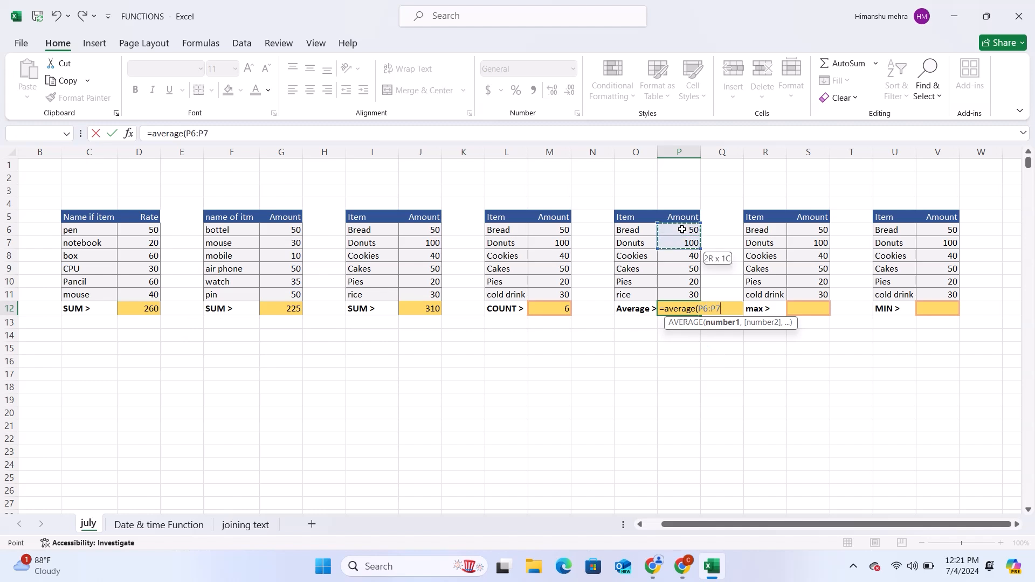
key("Return")
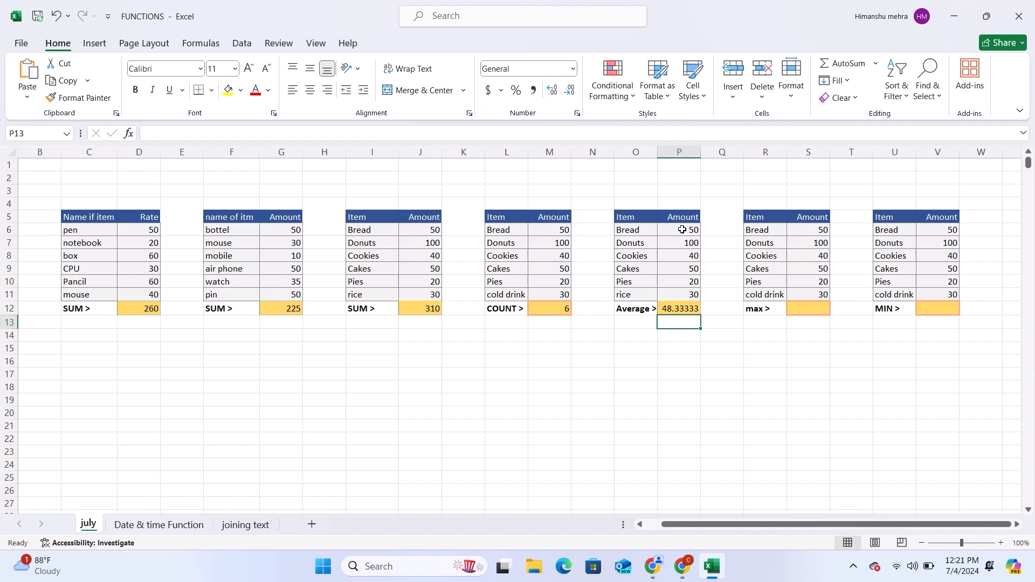
Step: Enter =MAX(S6:S11) in S12 to find the largest value in the sixth table's Amount column
left_click(804, 308)
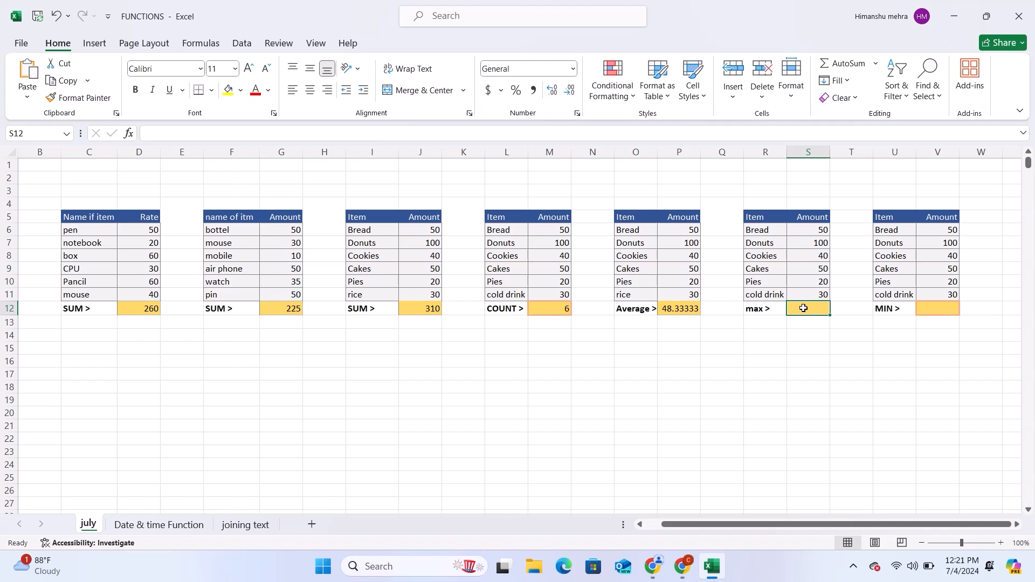
type("=")
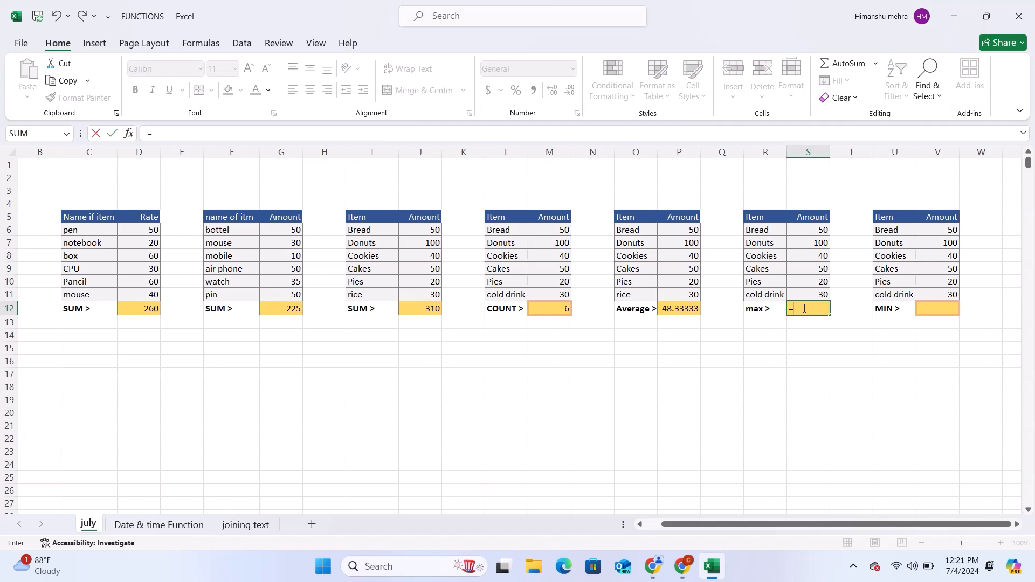
type("max(")
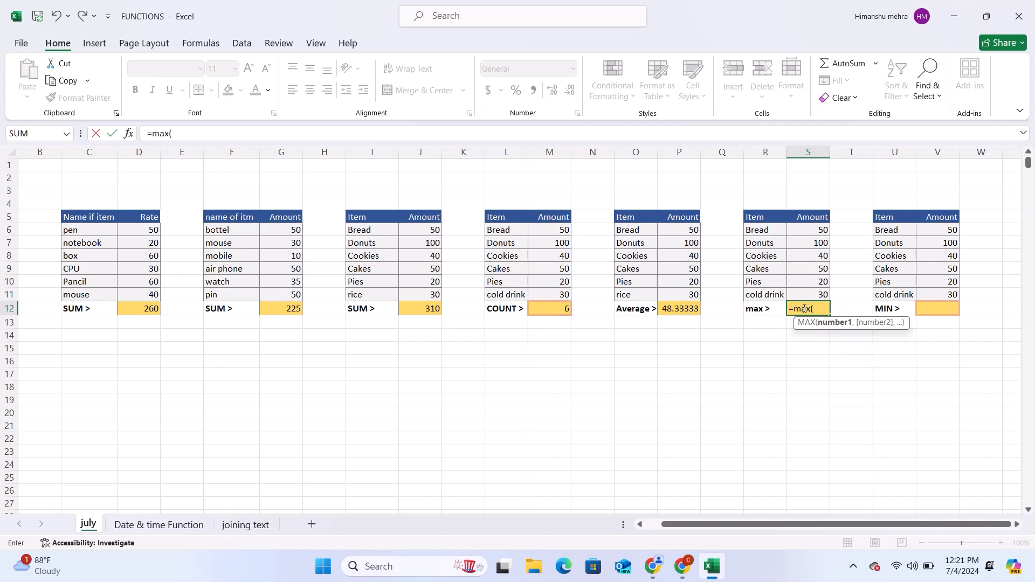
left_click(810, 230)
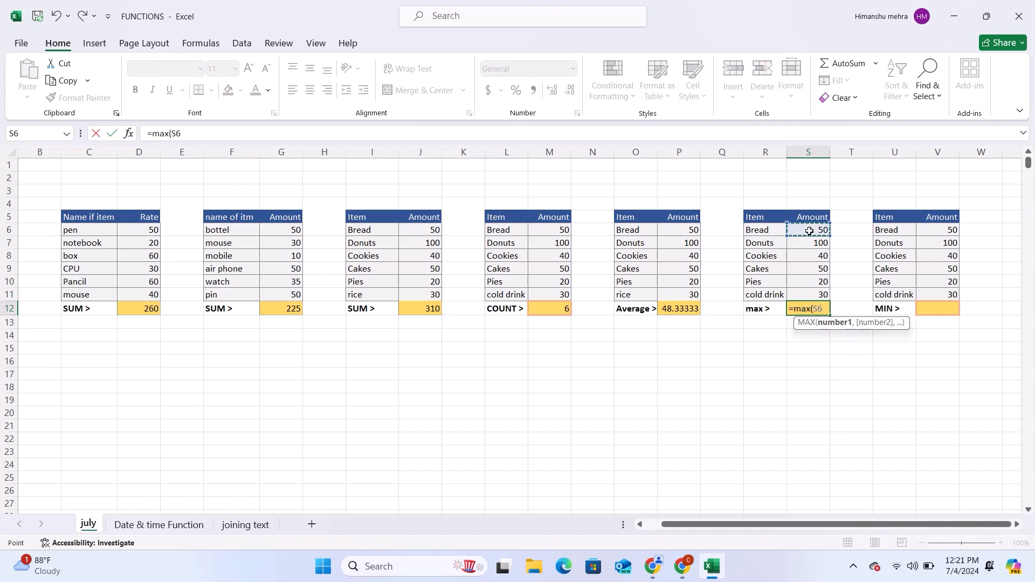
key("shift+Down")
key("shift+Down")
key("shift+Down")
key("shift+Down")
key("shift+Down")
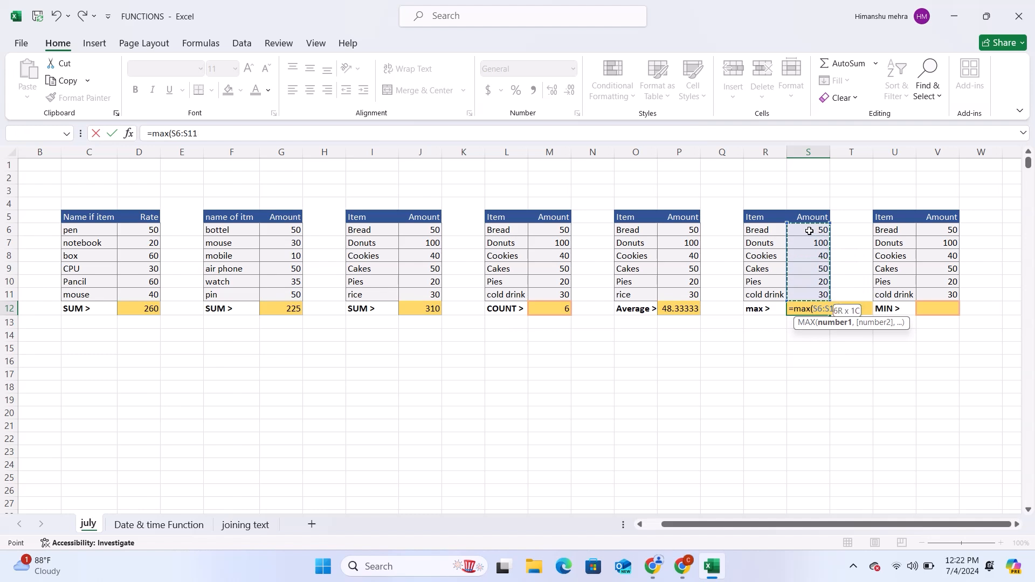
type(")")
key("Return")
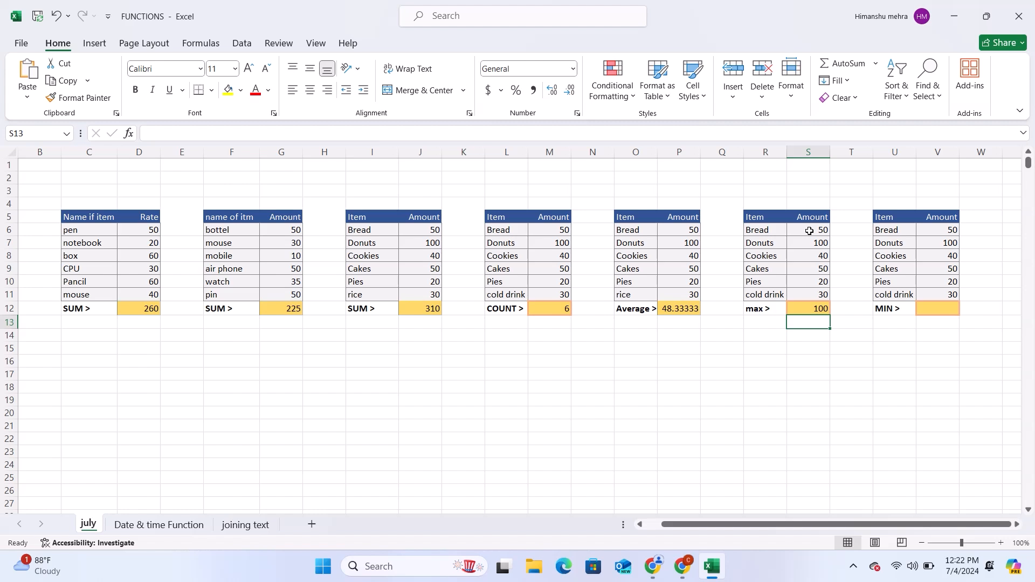
Step: Enter =MIN(V6:V11) in V12 to find the smallest value in the seventh table's Amount column
left_click(945, 309)
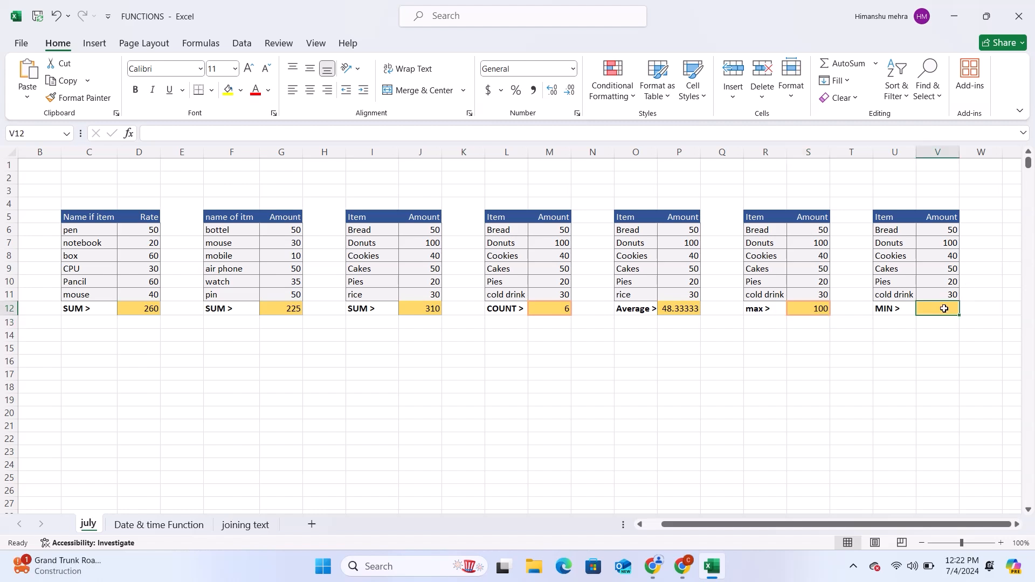
type("=")
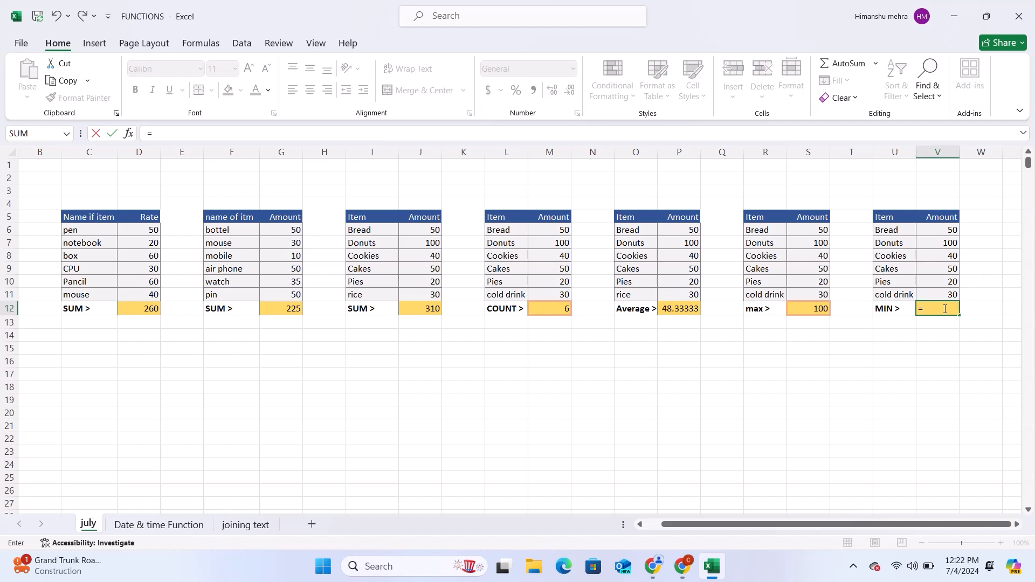
type("min")
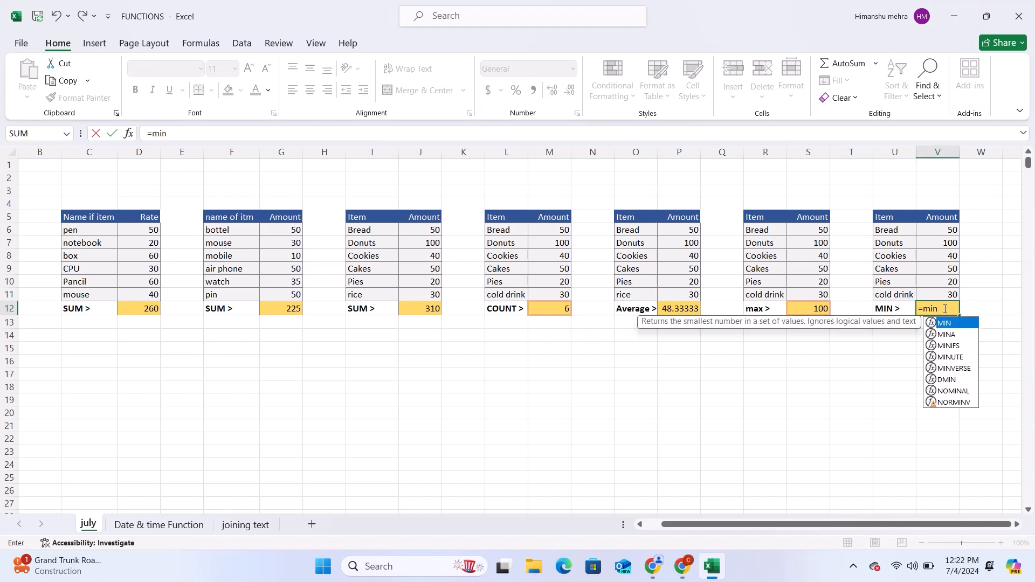
type("(")
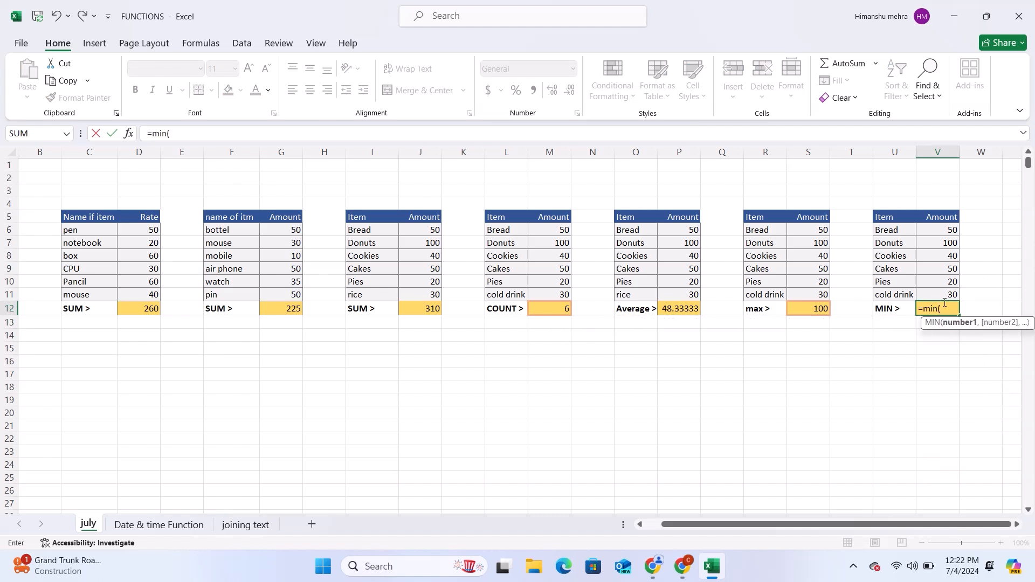
left_click(930, 231)
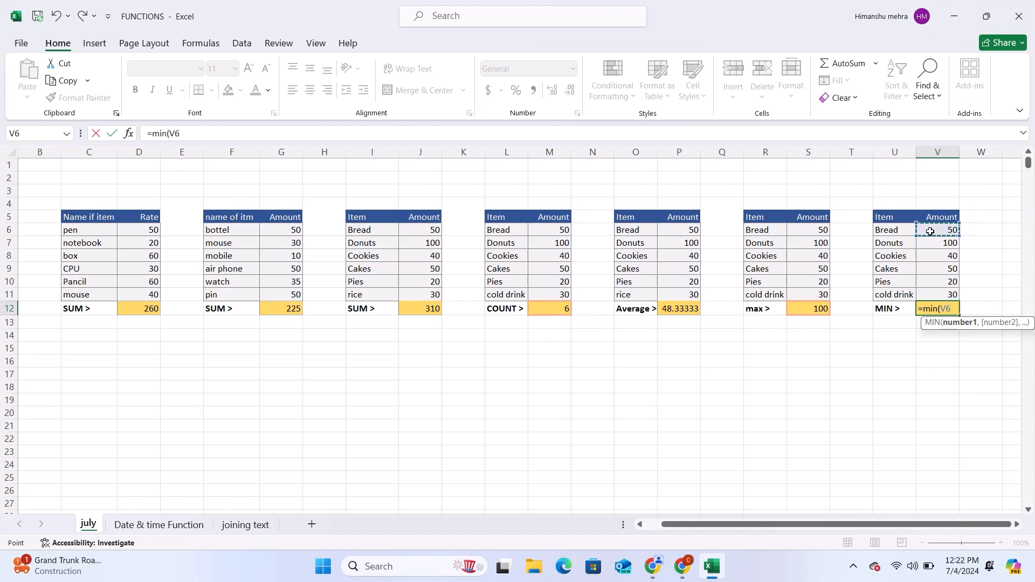
key("shift+Down")
key("shift+Down")
key("shift+Down")
key("shift+Down")
key("shift+Down")
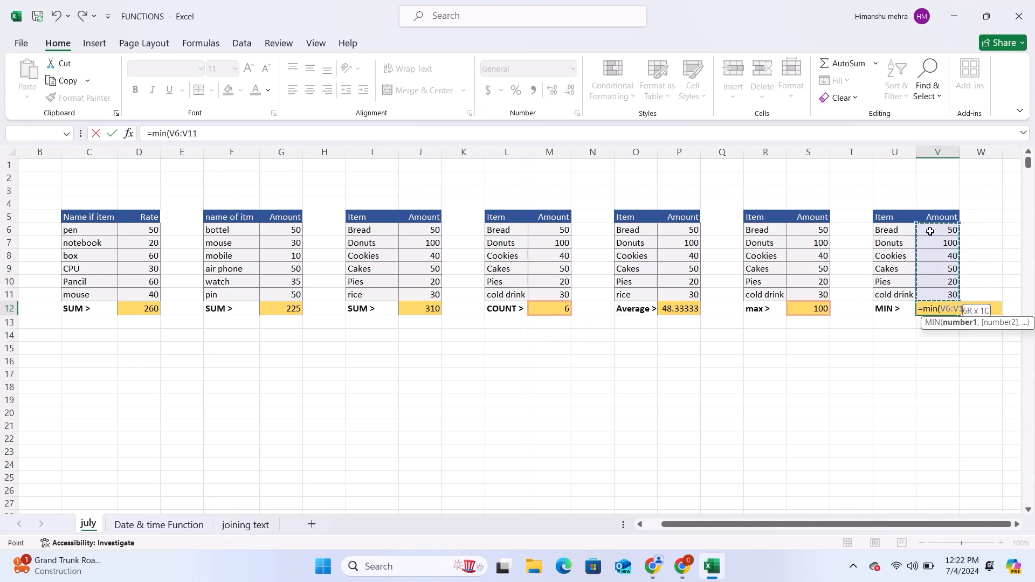
key("Return")
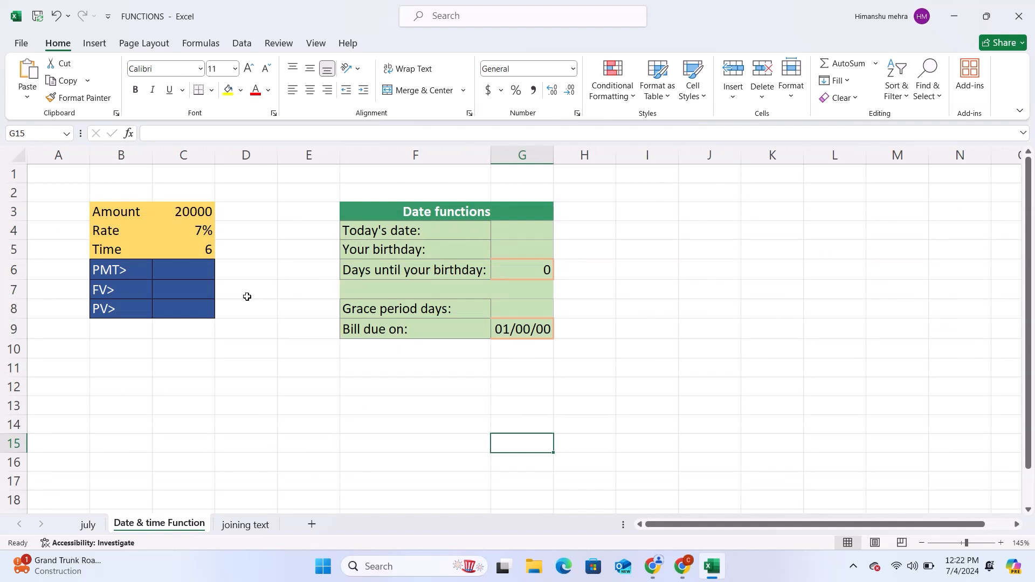
Step: Begin a PMT formula in C6, the PMT result cell on the Date & time Function sheet
left_click(184, 266)
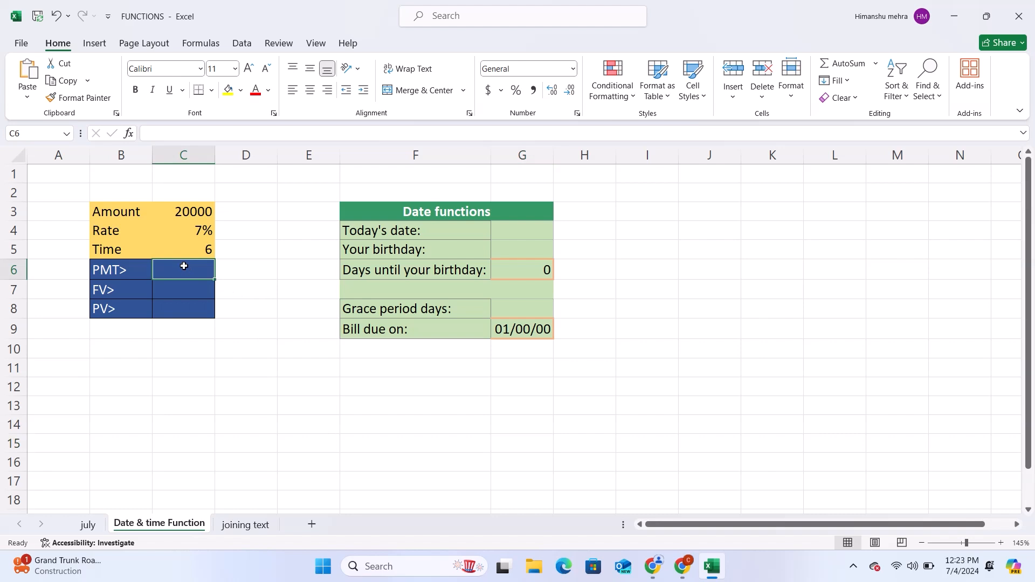
type("=")
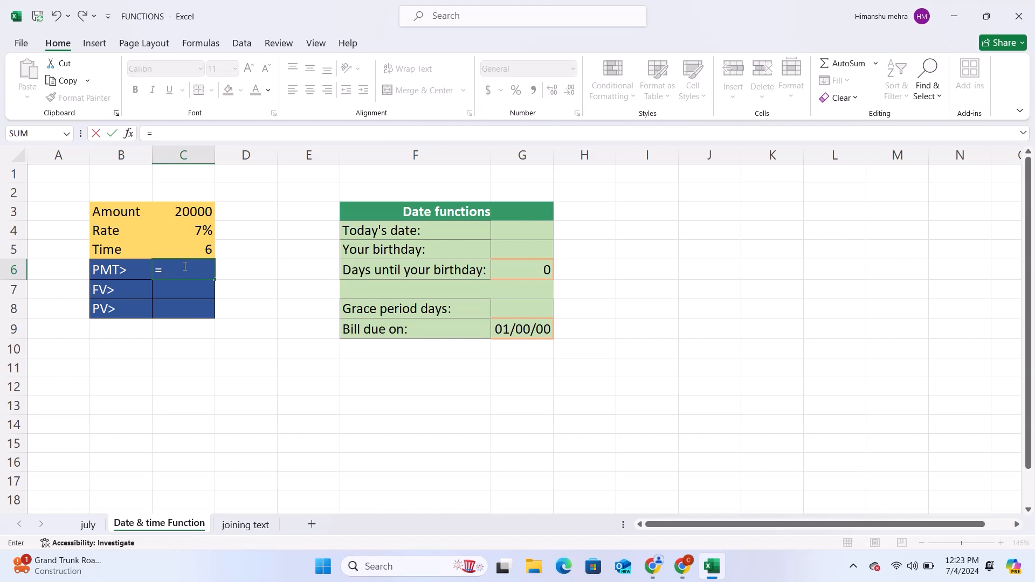
type("pmT")
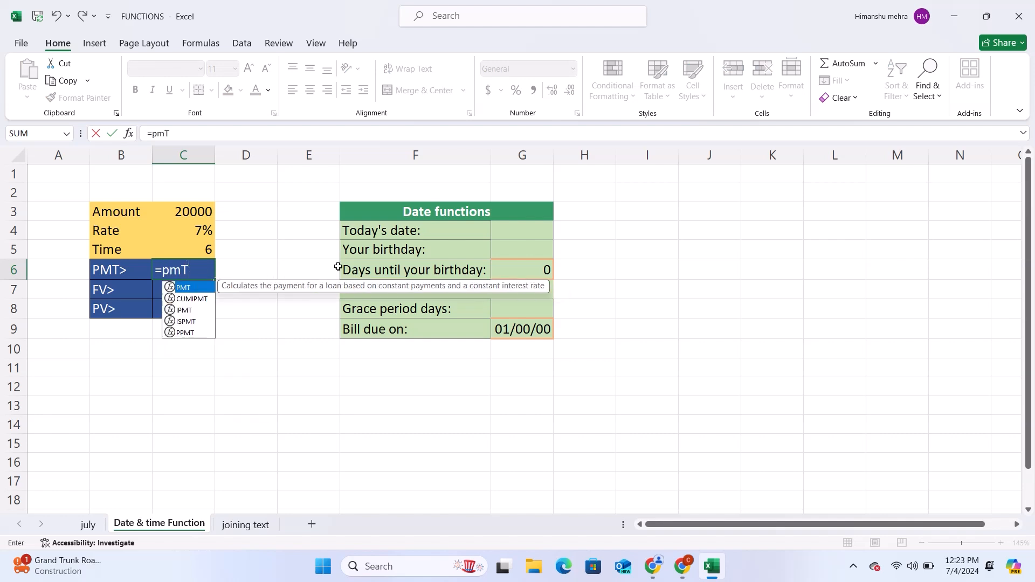
key("BackSpace")
type("t(")
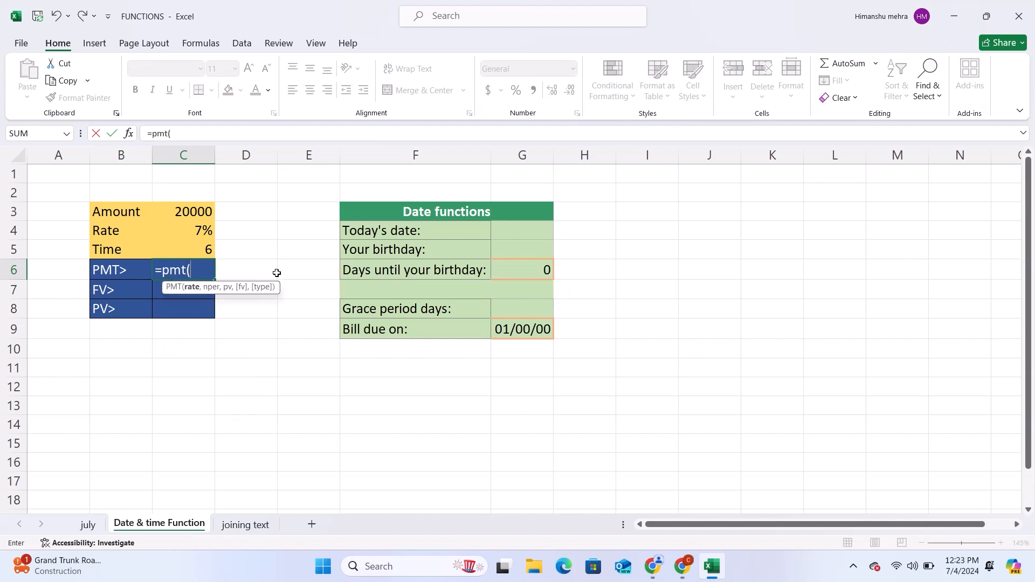
left_click(186, 209)
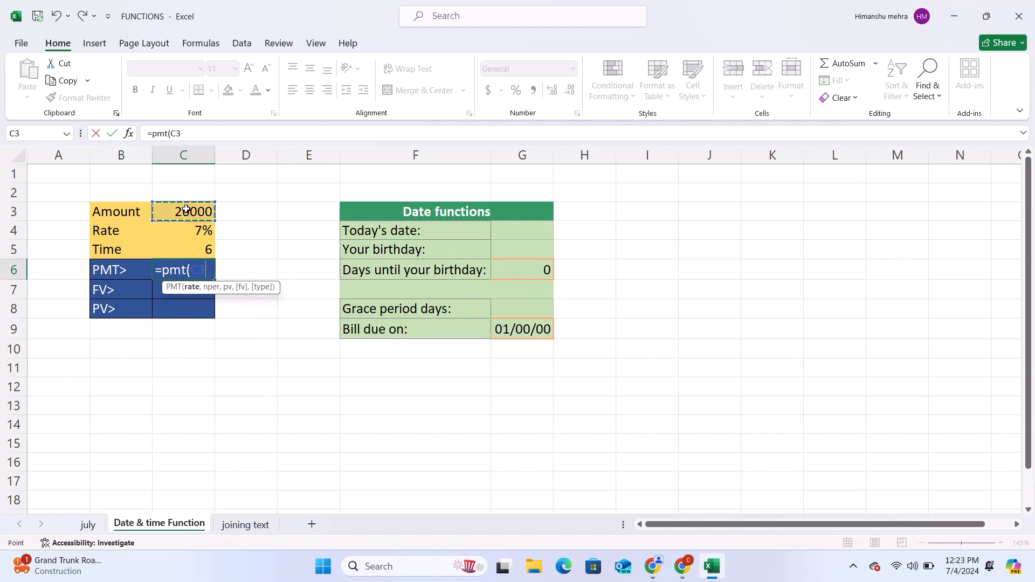
type(",")
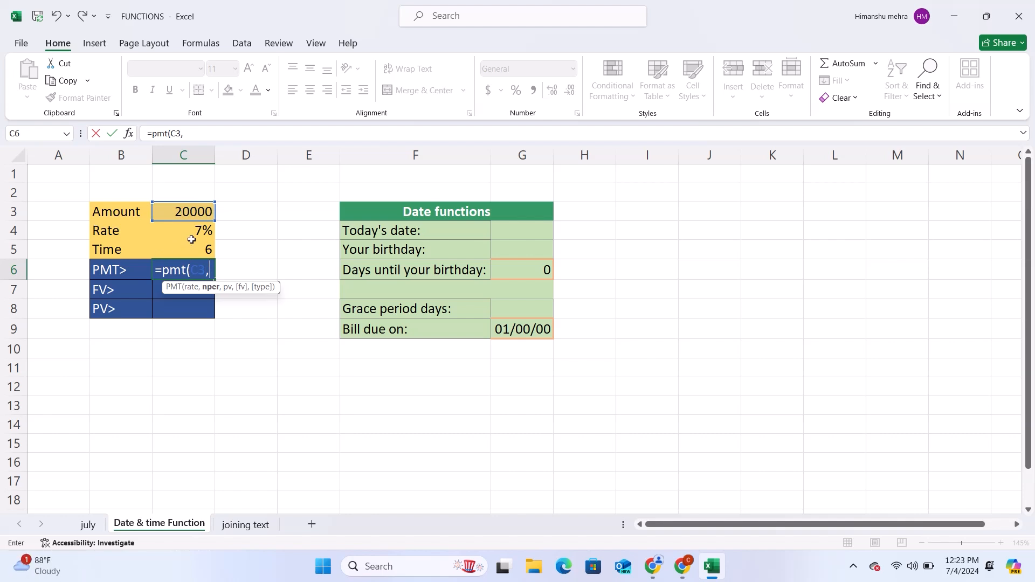
key("BackSpace")
key("BackSpace")
key("BackSpace")
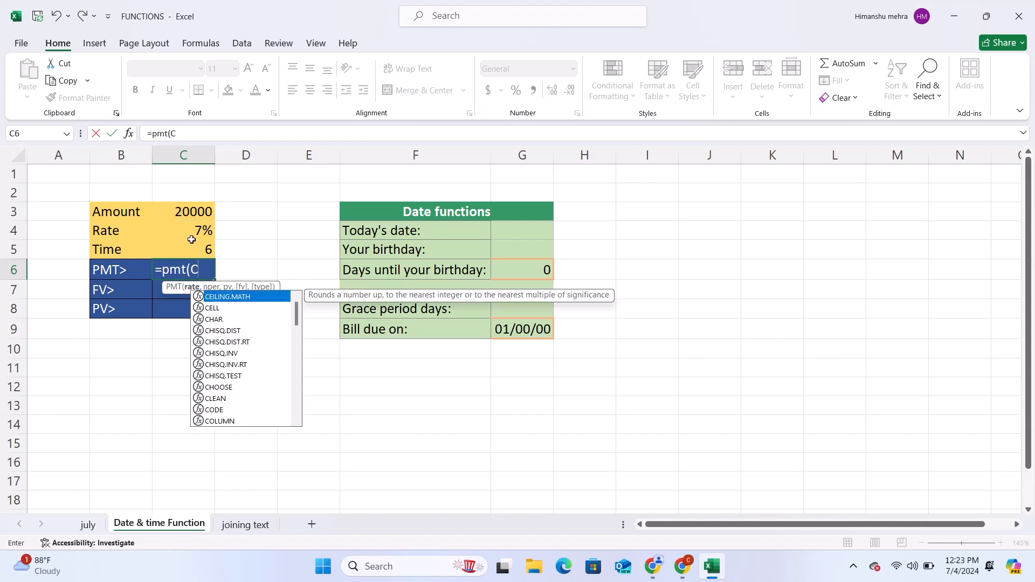
Step: Complete and enter the C6 formula as =PMT(C4,C5,C3), using the rate, time and amount cells
left_click(193, 234)
type(",")
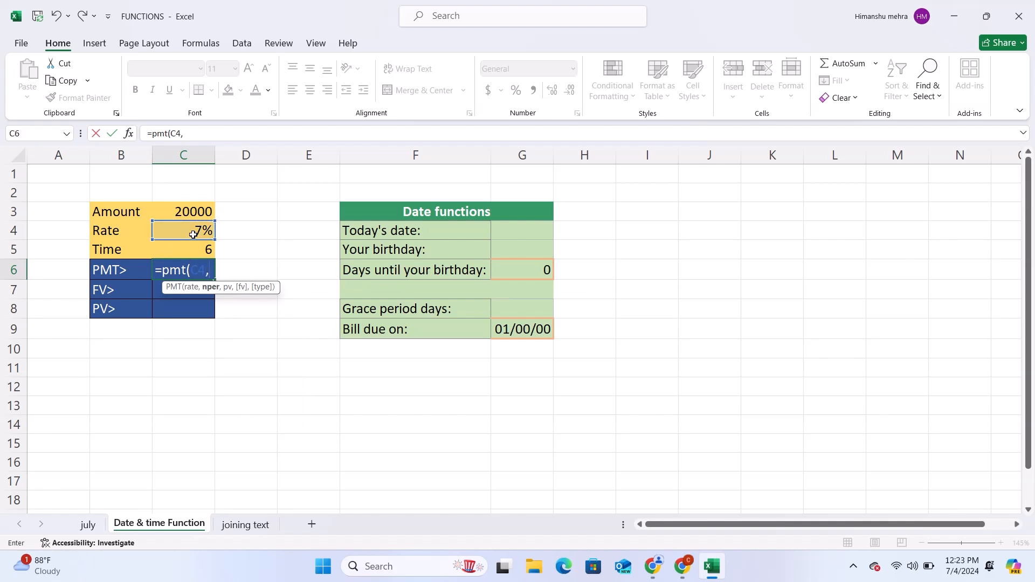
left_click(208, 254)
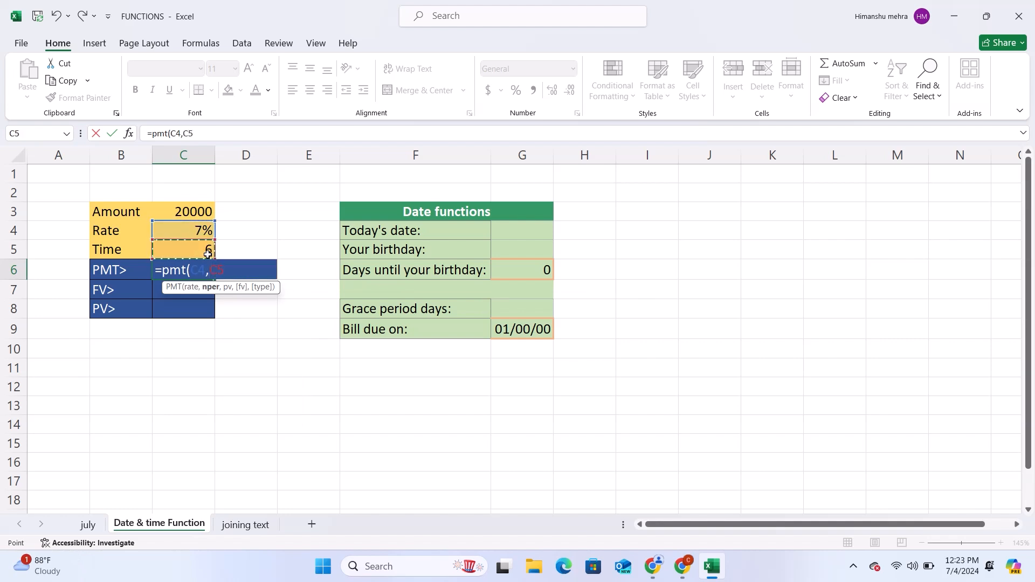
type(",")
left_click(198, 210)
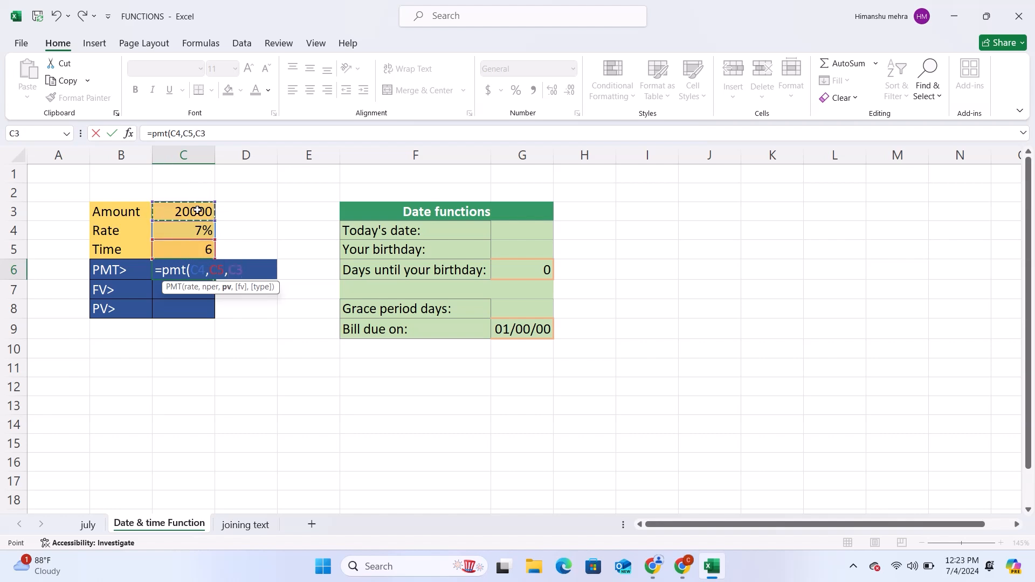
type(")")
key("Return")
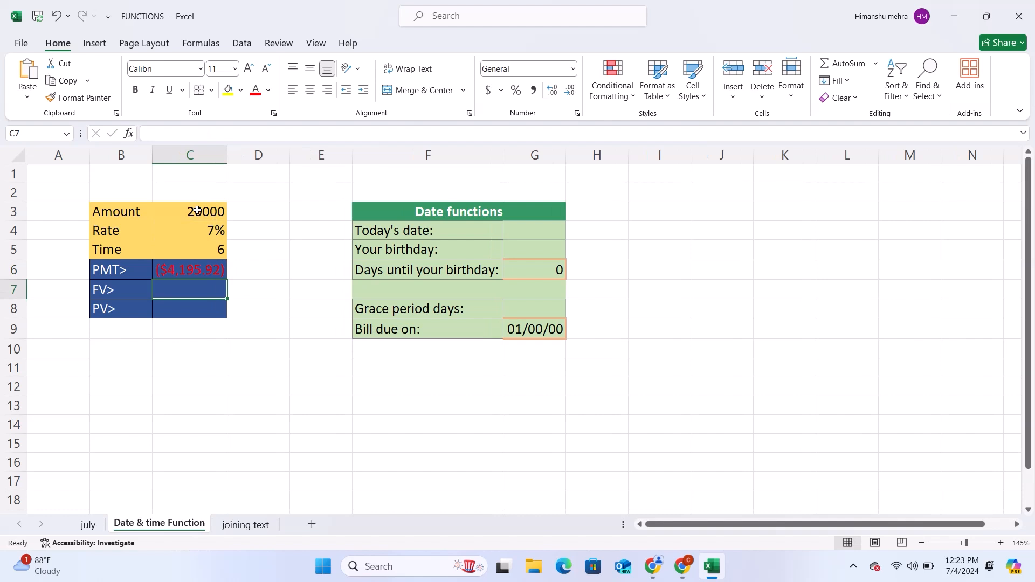
Step: Change the number format of the PMT result in C6 to General
left_click(197, 267)
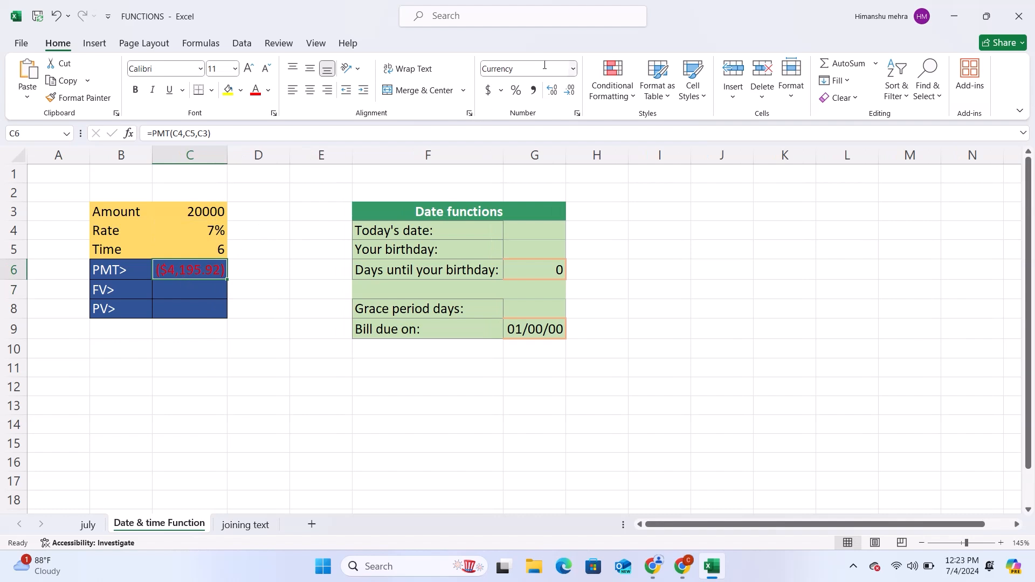
left_click(573, 69)
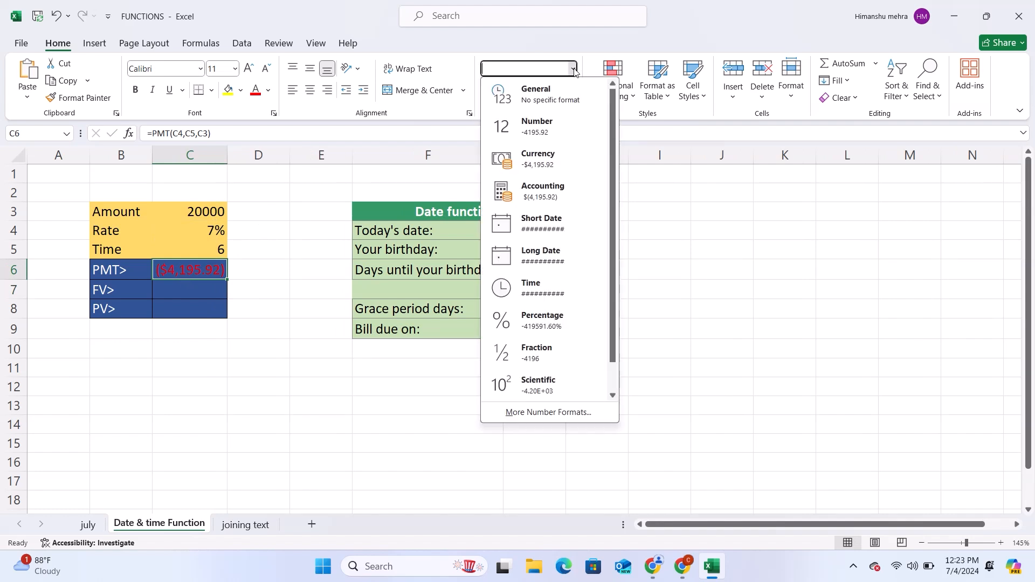
left_click(533, 97)
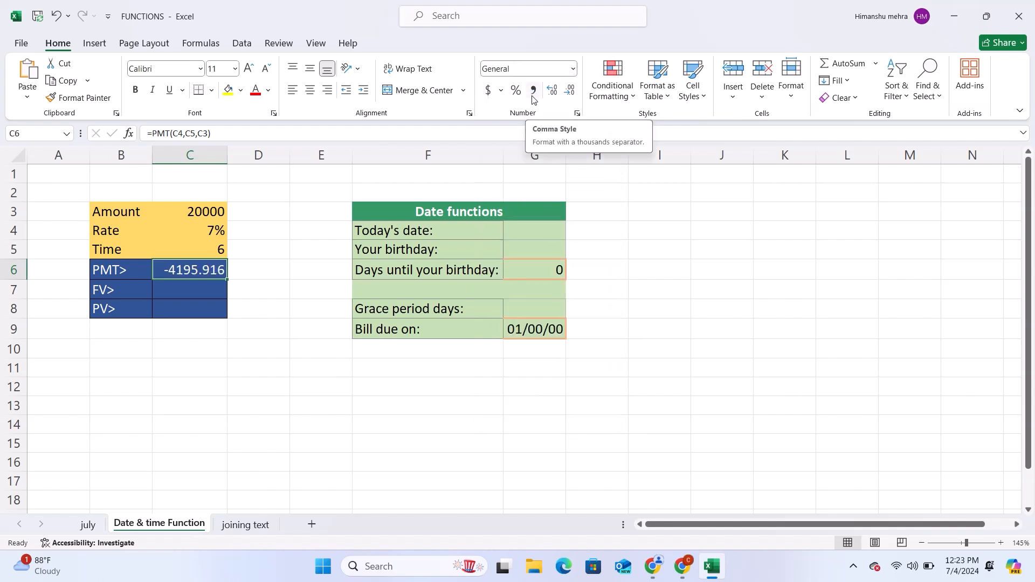
left_click(251, 230)
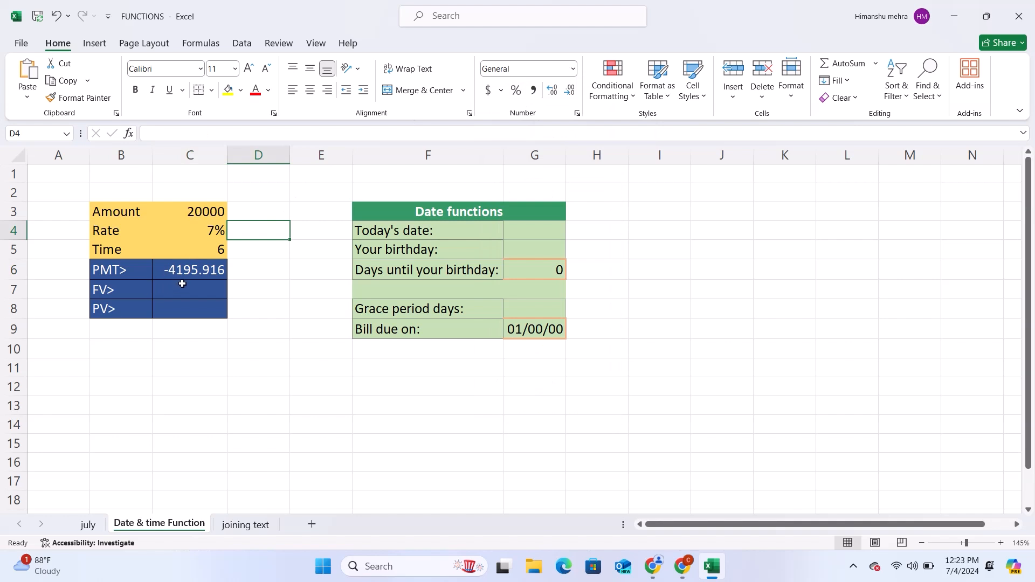
Step: Enter =FV(C4,C5,C6) in C7 to calculate the future value, and autofit column C's width to show the result
left_click(182, 284)
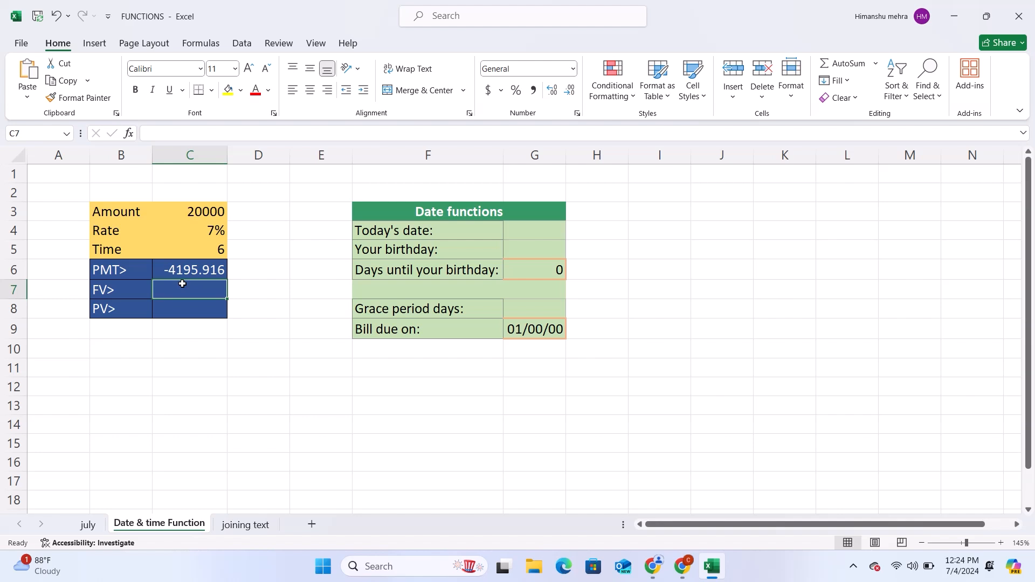
type("=fv")
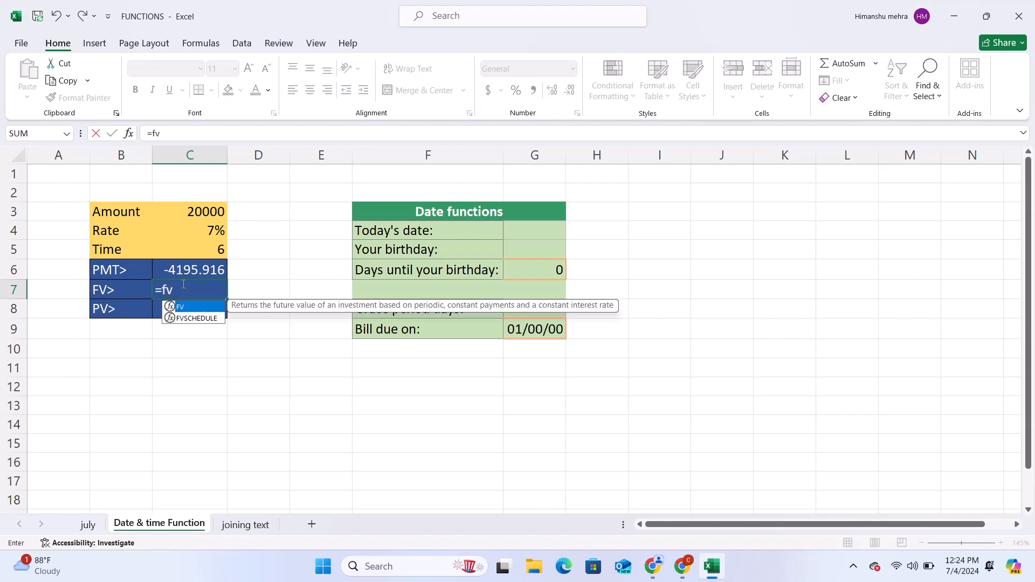
type("(")
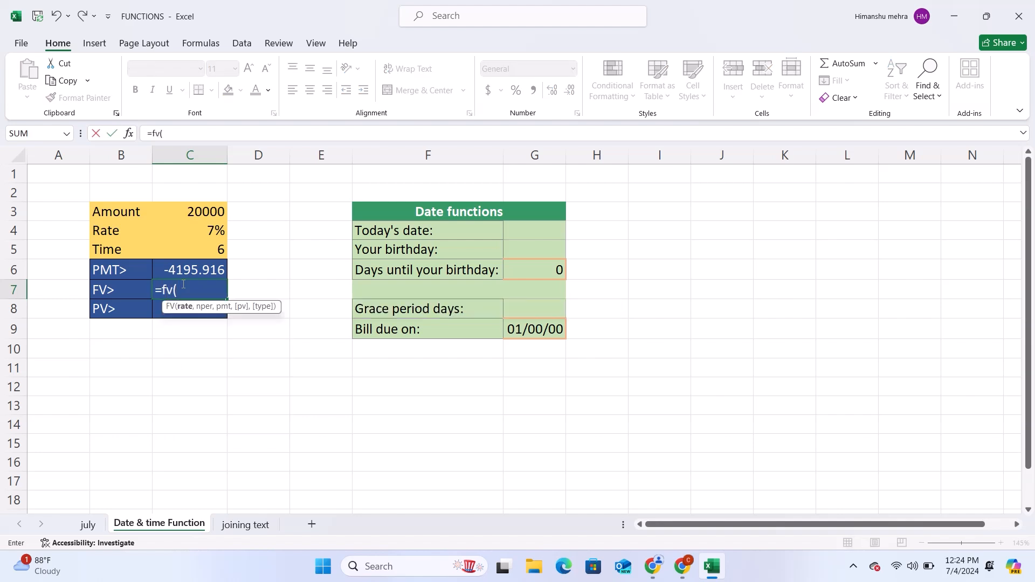
left_click(220, 230)
type(",")
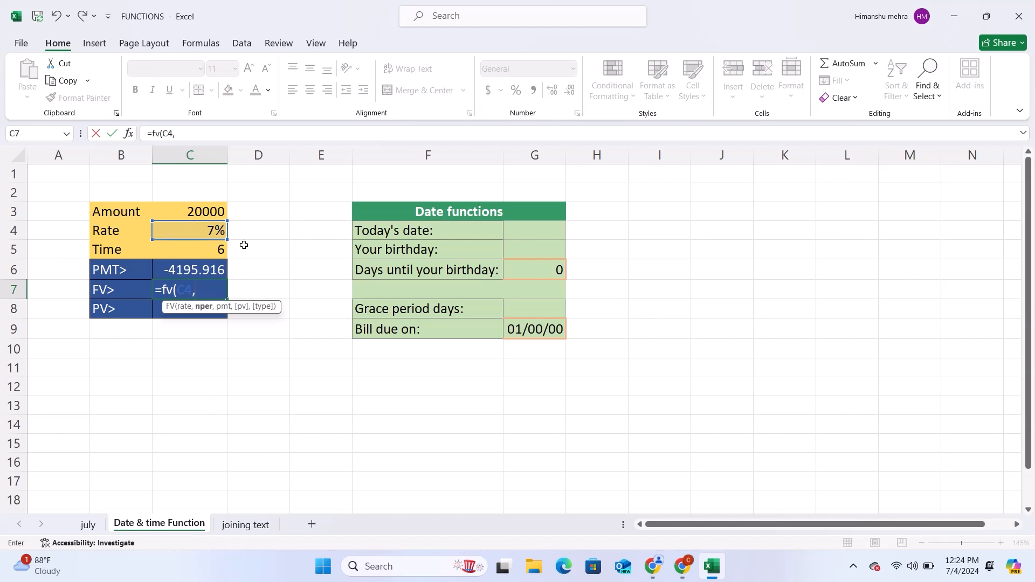
left_click(219, 251)
type(",")
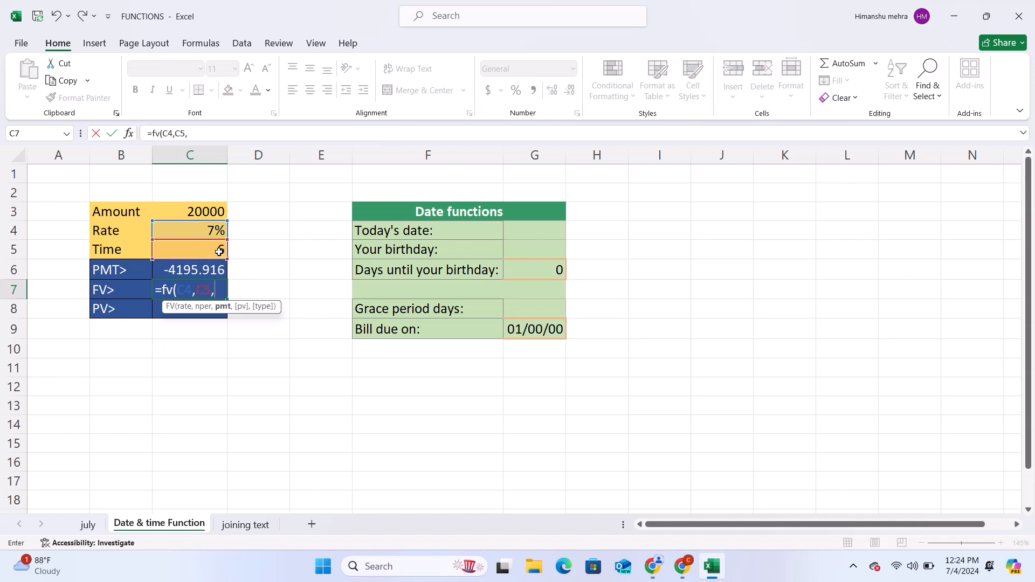
left_click(190, 269)
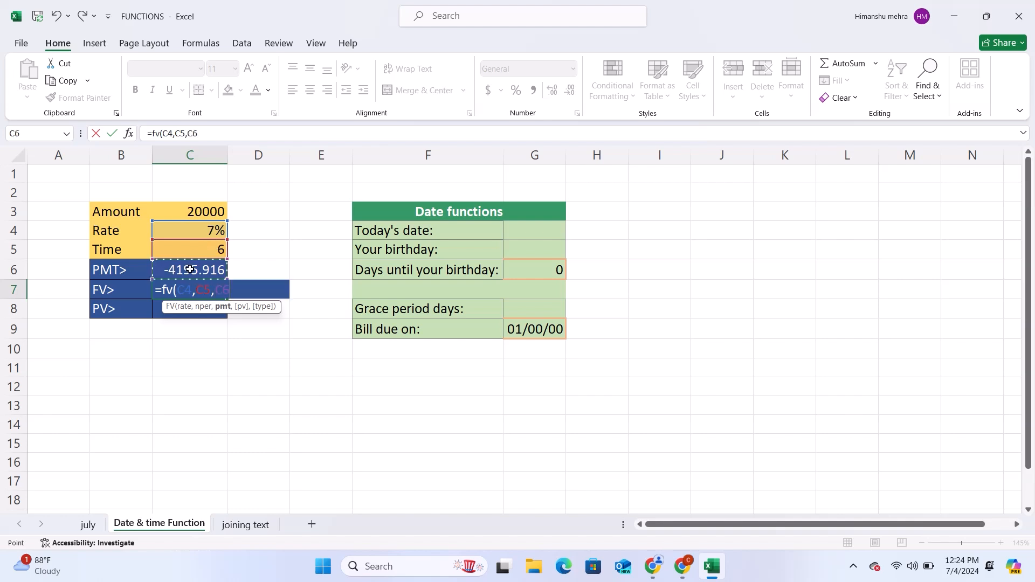
type(")")
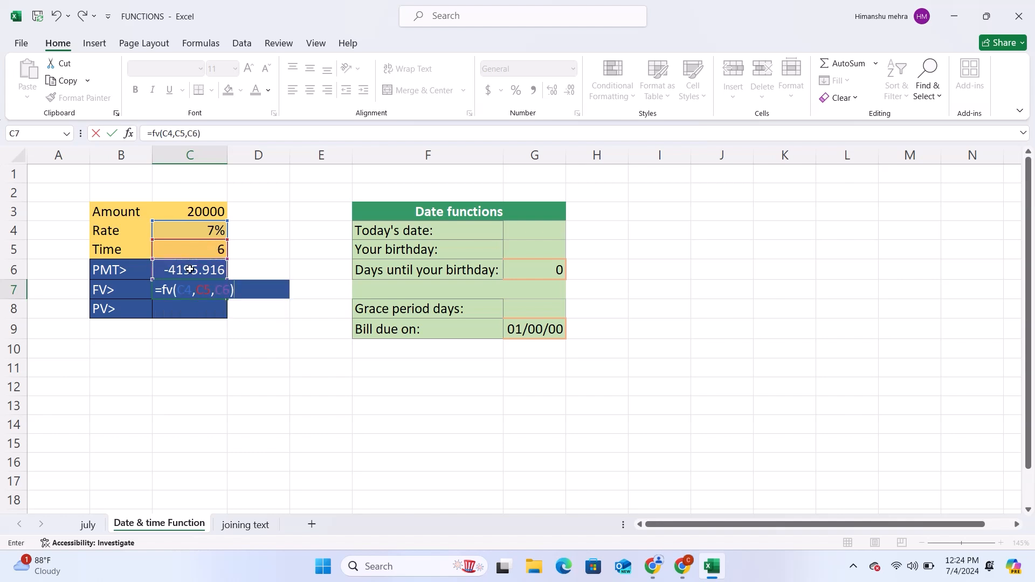
key("Return")
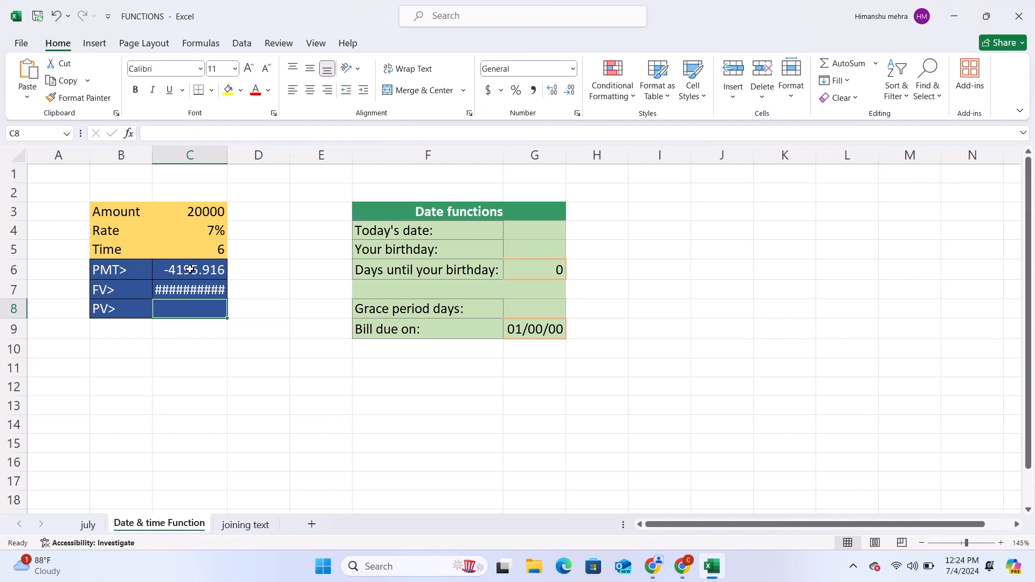
double_click(227, 154)
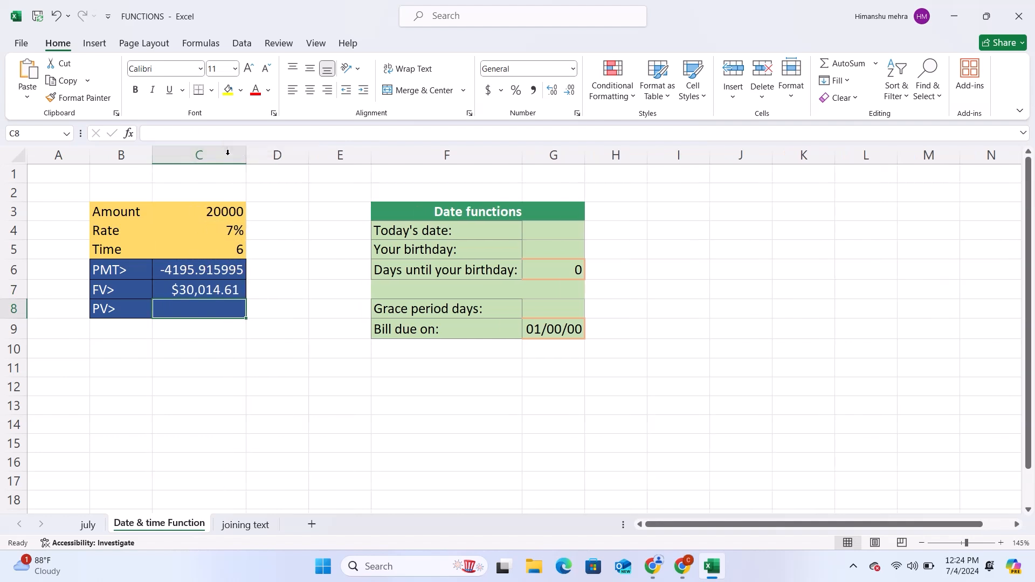
left_click(205, 289)
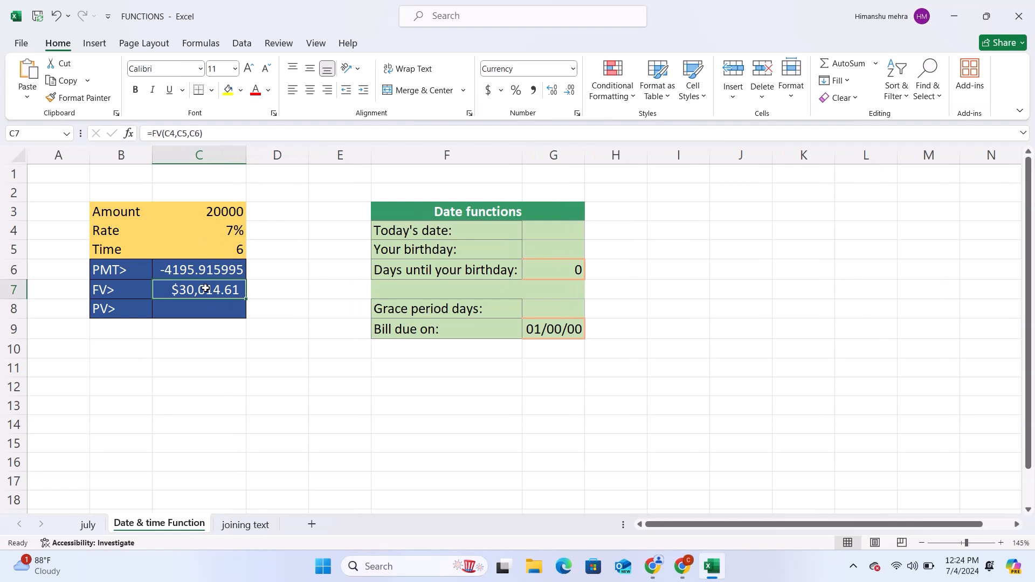
Step: Enter =PV(C4,C5,C6) in C10, below the financial table, using the rate, time and PMT cells
left_click(184, 347)
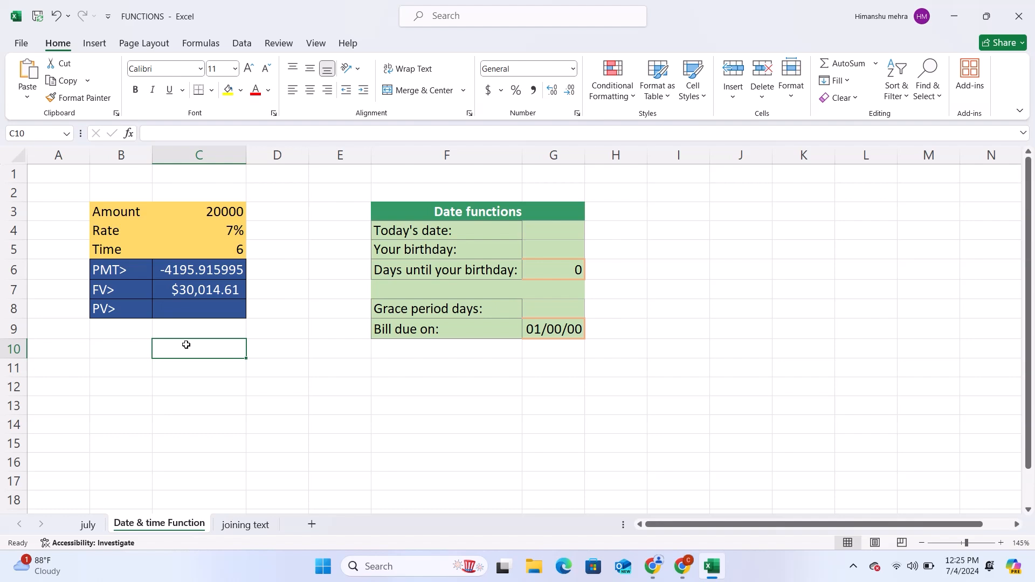
type("=")
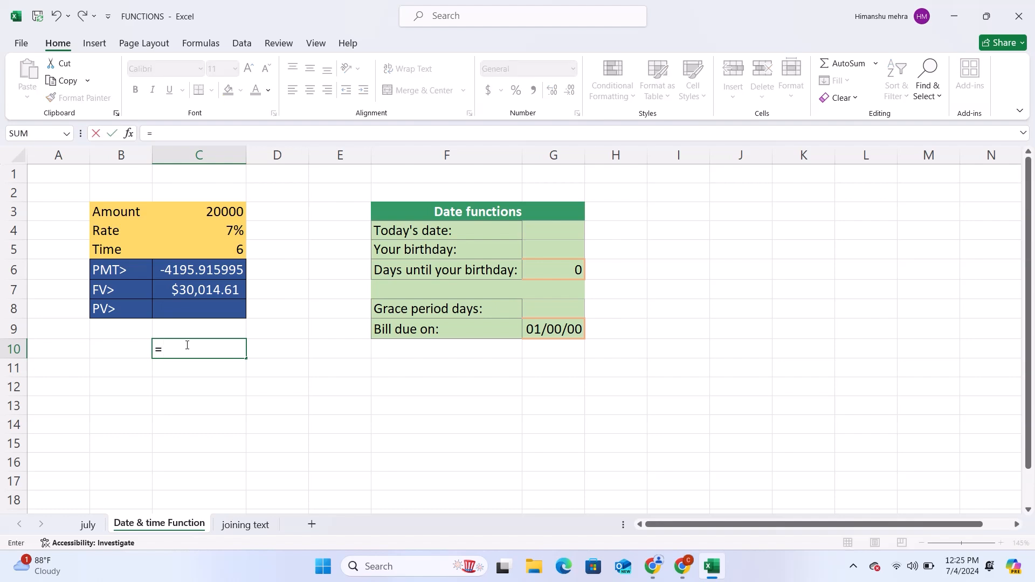
type("pv")
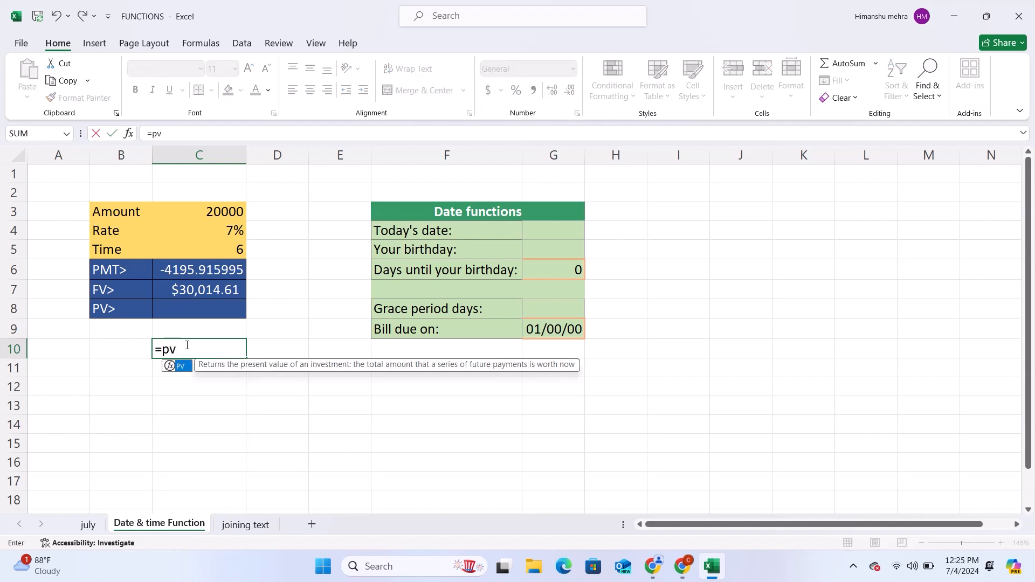
type("(")
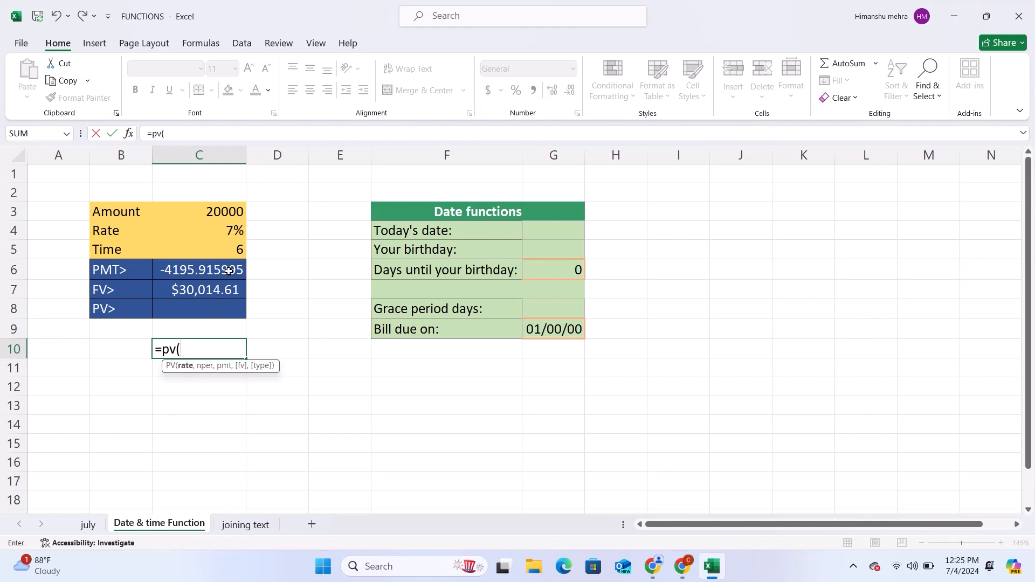
left_click(223, 231)
type(",")
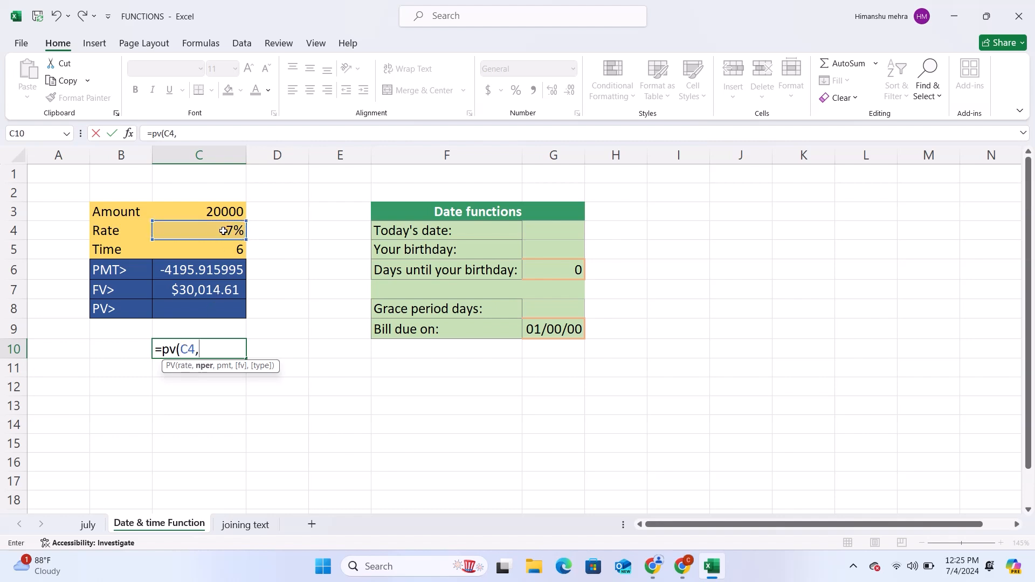
left_click(236, 250)
type(",")
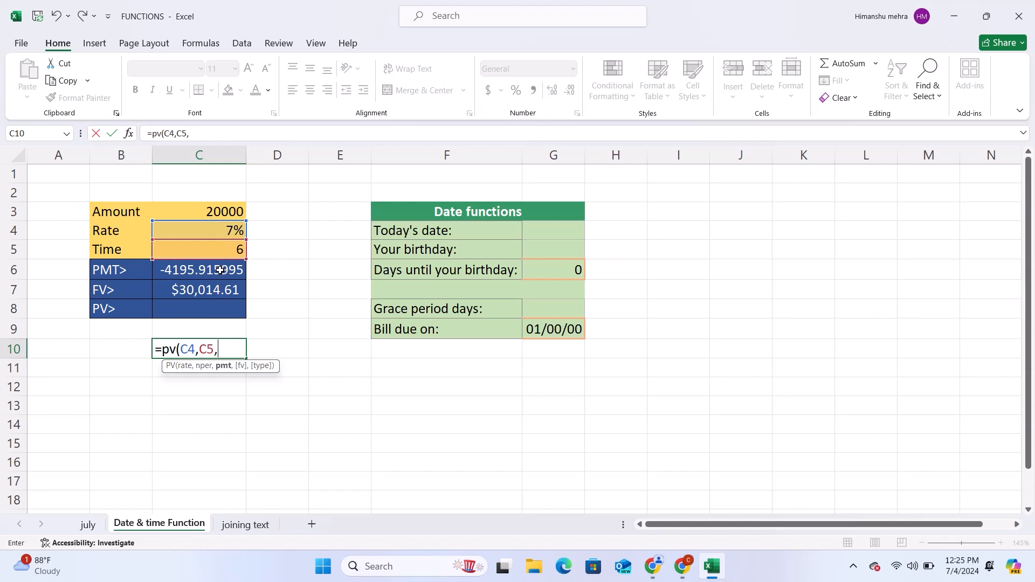
left_click(206, 272)
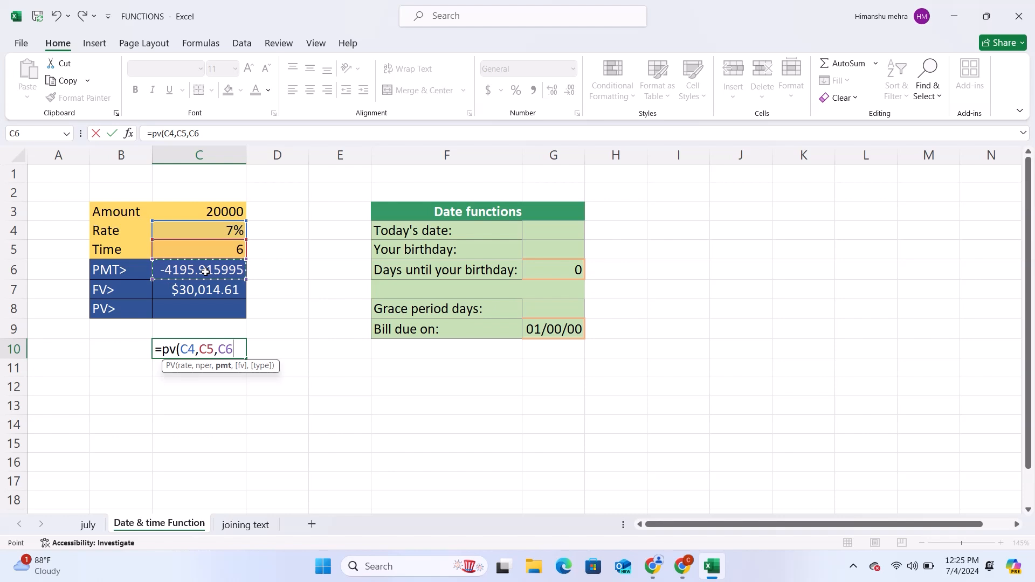
type(")")
key("Return")
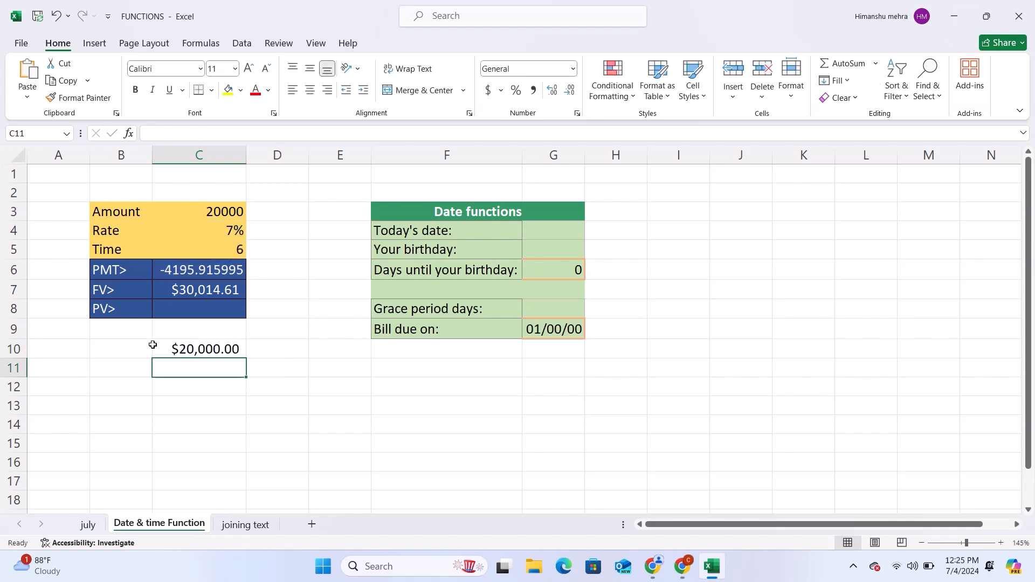
Step: Change the number format of the PV result in C10 to General
left_click(203, 350)
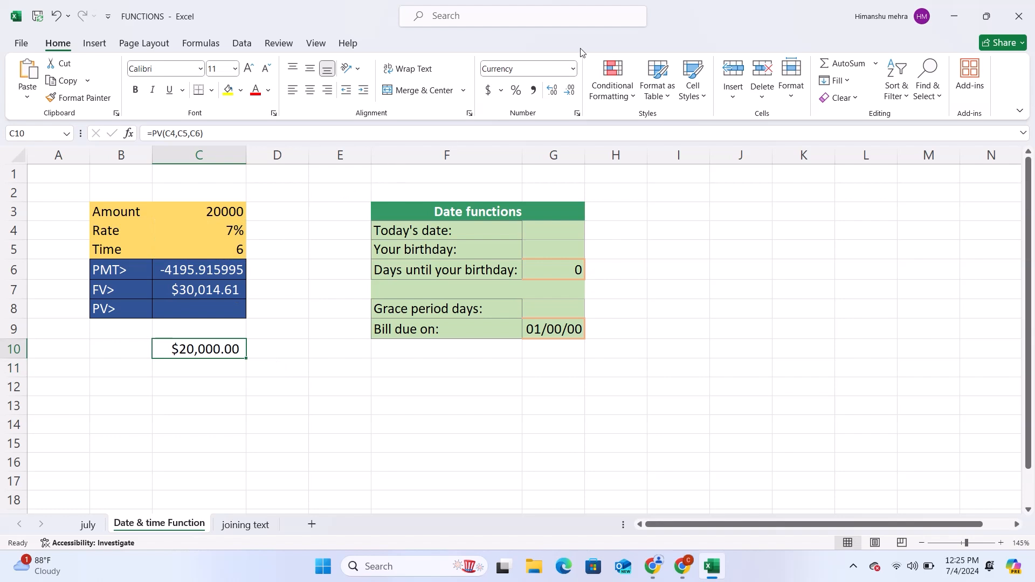
left_click(548, 69)
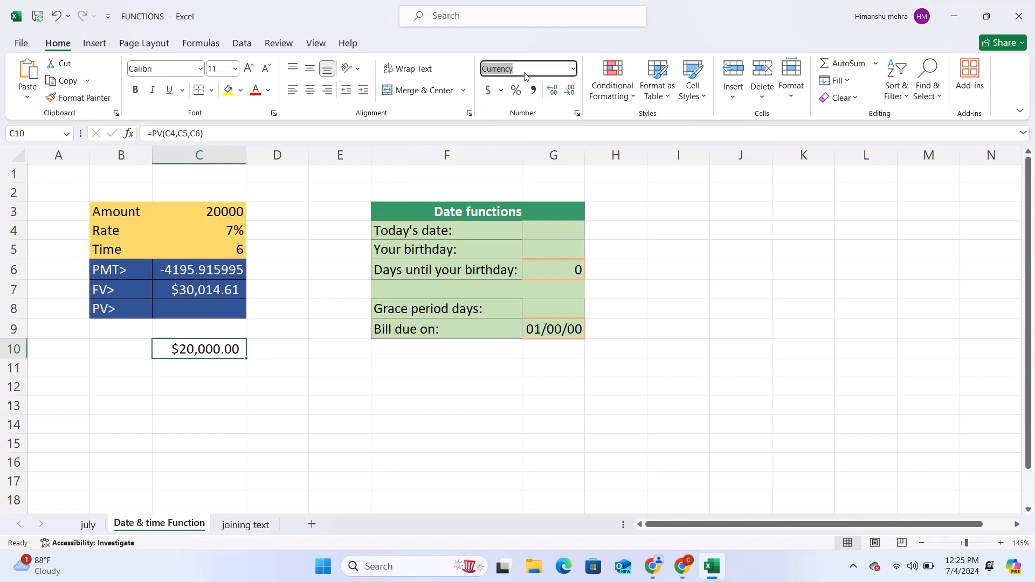
left_click(573, 68)
left_click(536, 101)
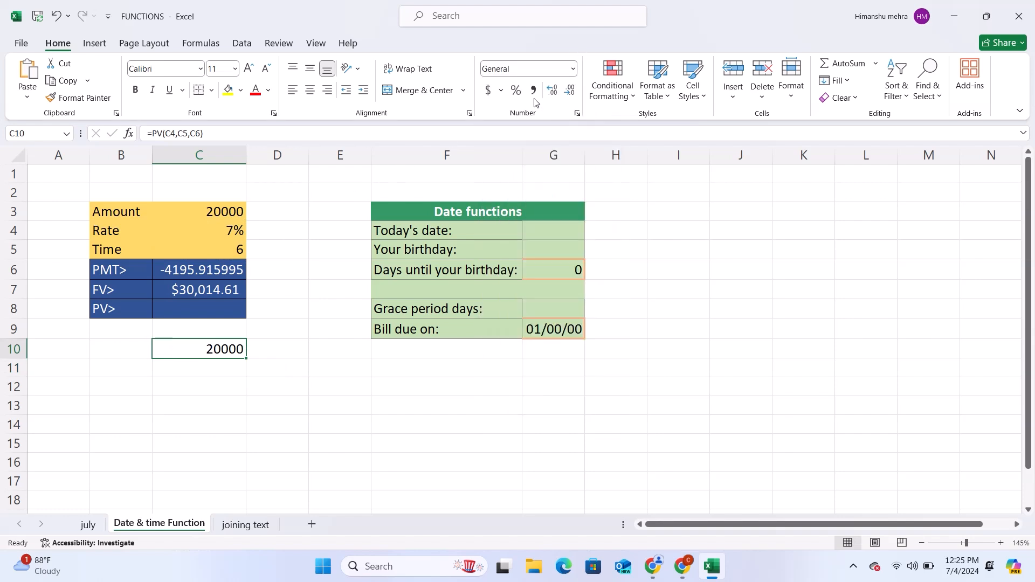
left_click(291, 368)
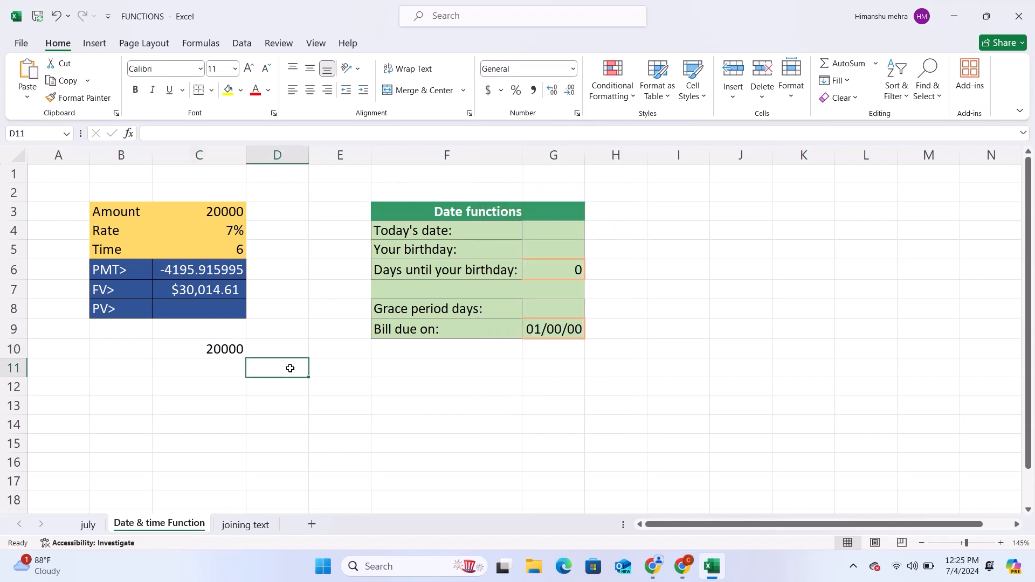
Step: Enter =C7-C10 in C11 to calculate the difference between the future value and the present value
left_click(213, 346)
left_click(210, 368)
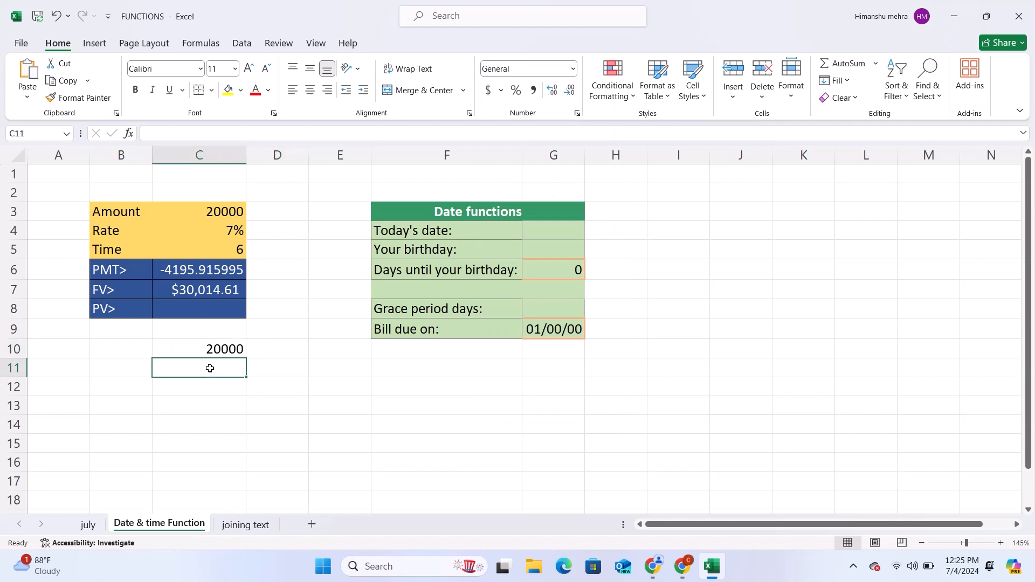
type("=")
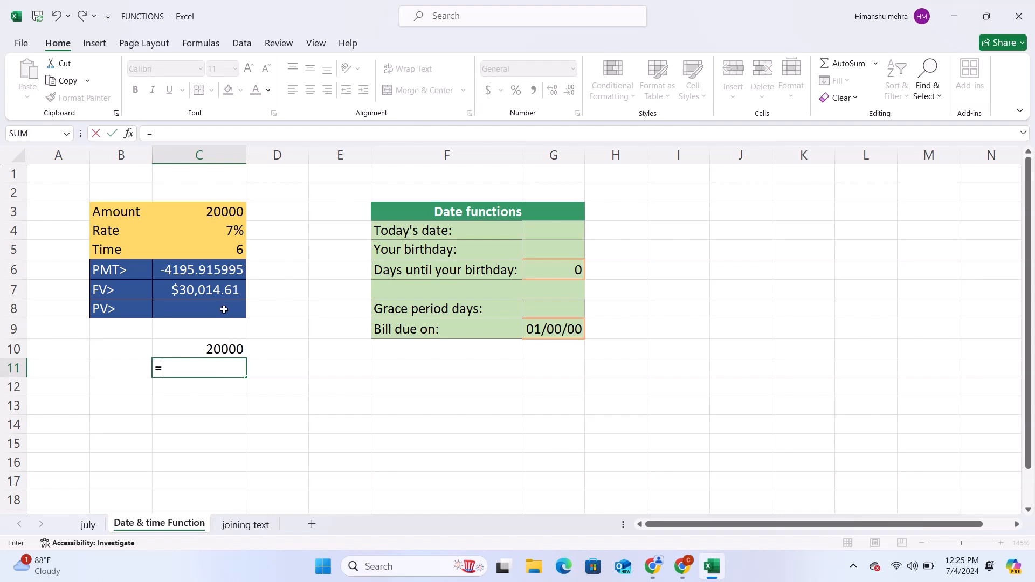
left_click(209, 290)
type("-")
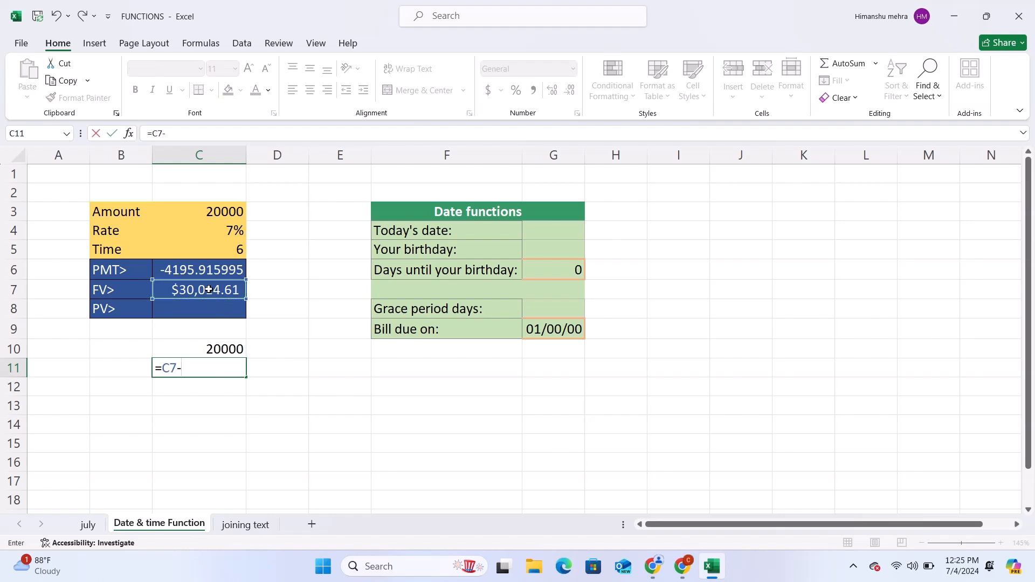
left_click(221, 348)
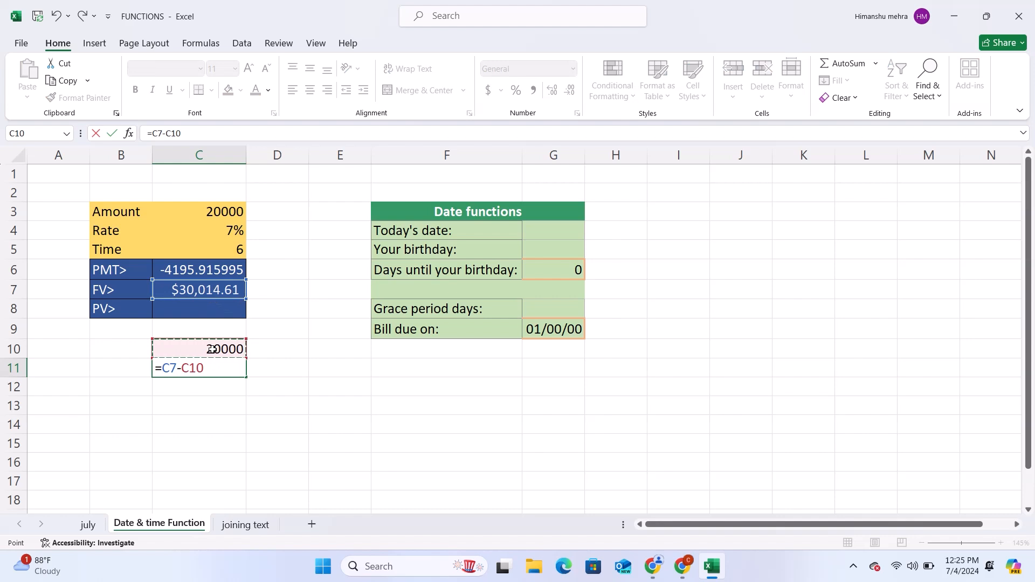
key("Return")
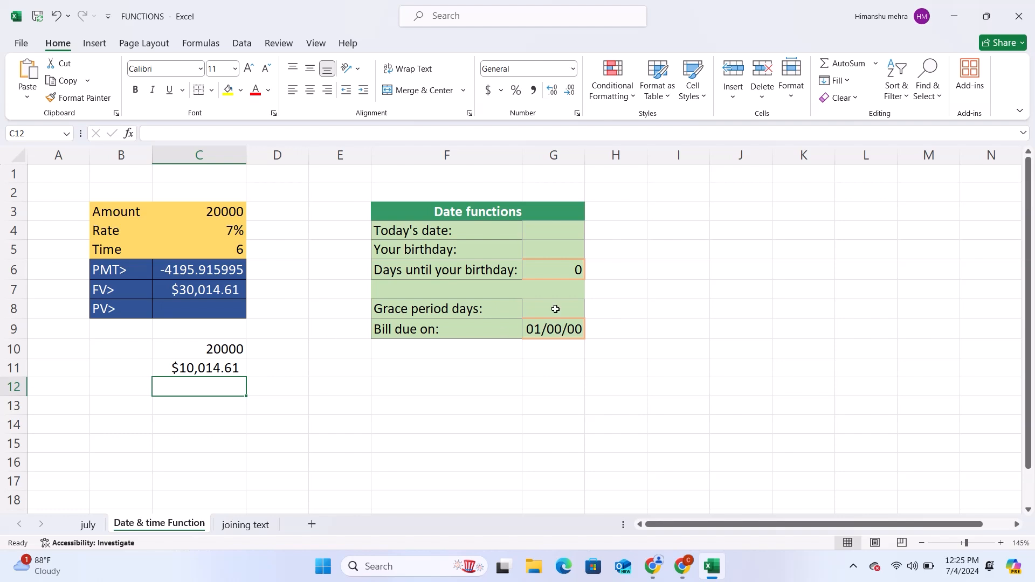
Step: Enter =TODAY() in G4, the Today's date cell of the Date functions table
left_click(541, 226)
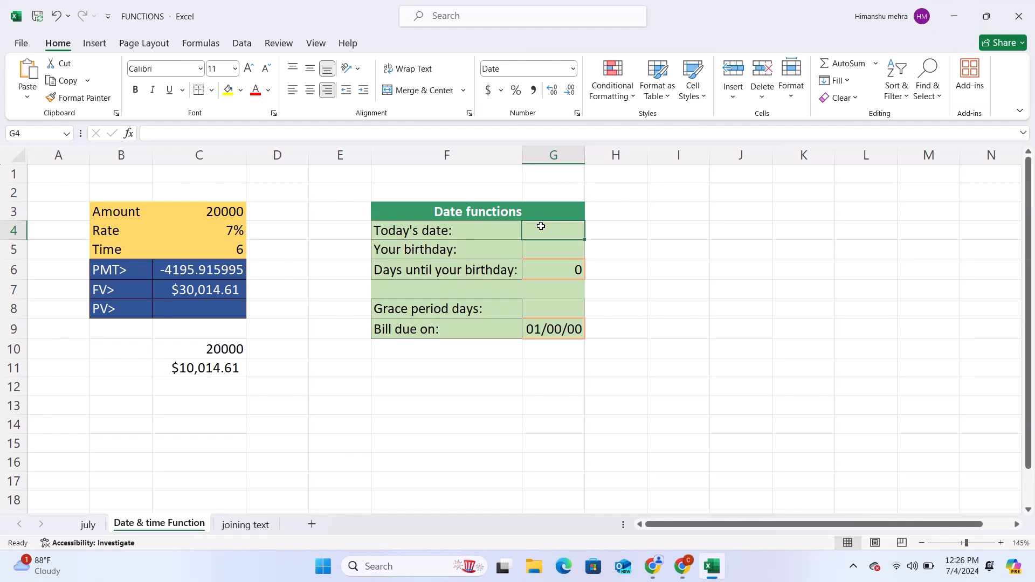
type("=")
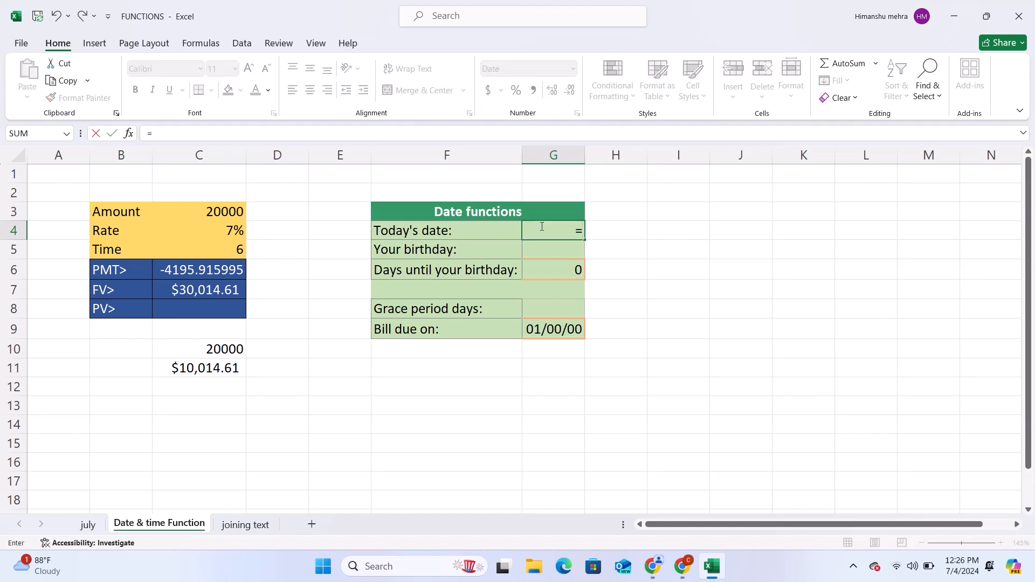
type("t")
type("oday")
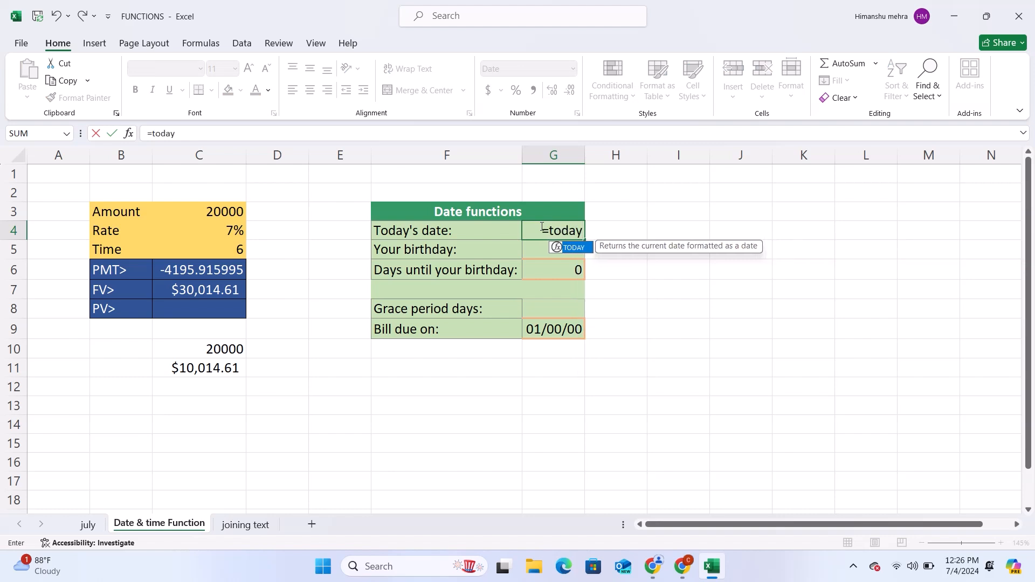
type("()")
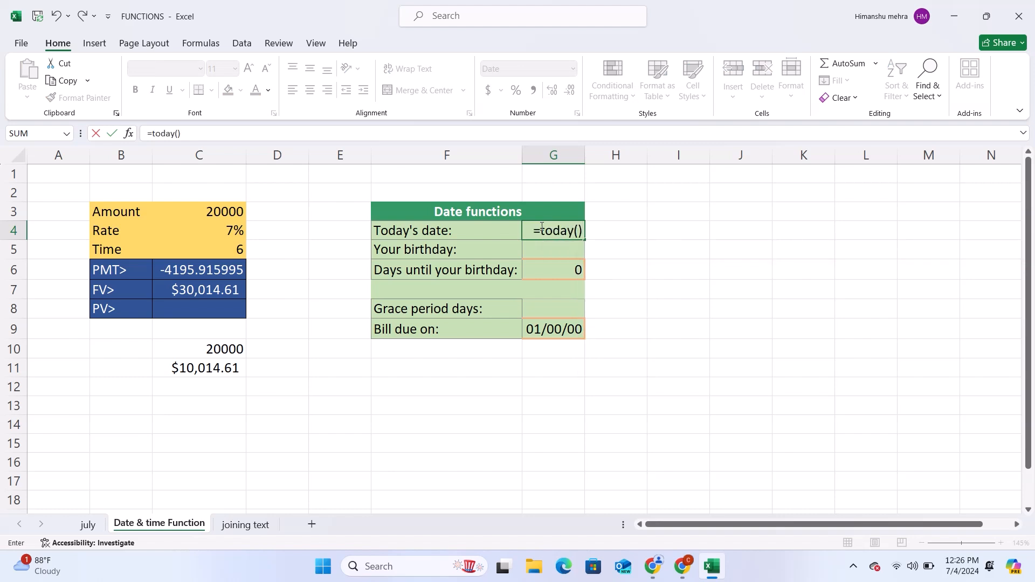
key("Return")
left_click(546, 231)
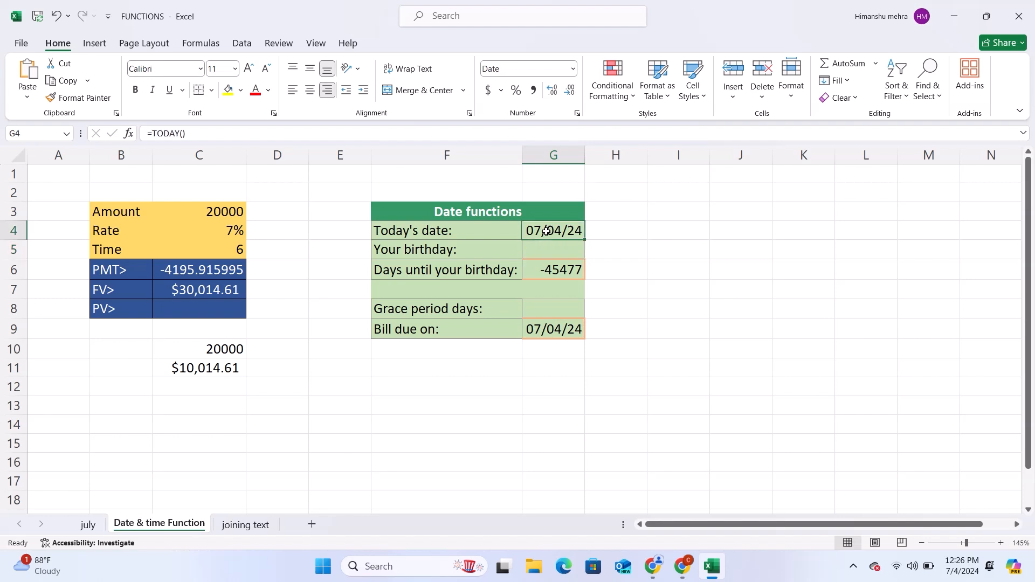
left_click_drag(536, 250, 683, 245)
left_click(682, 246)
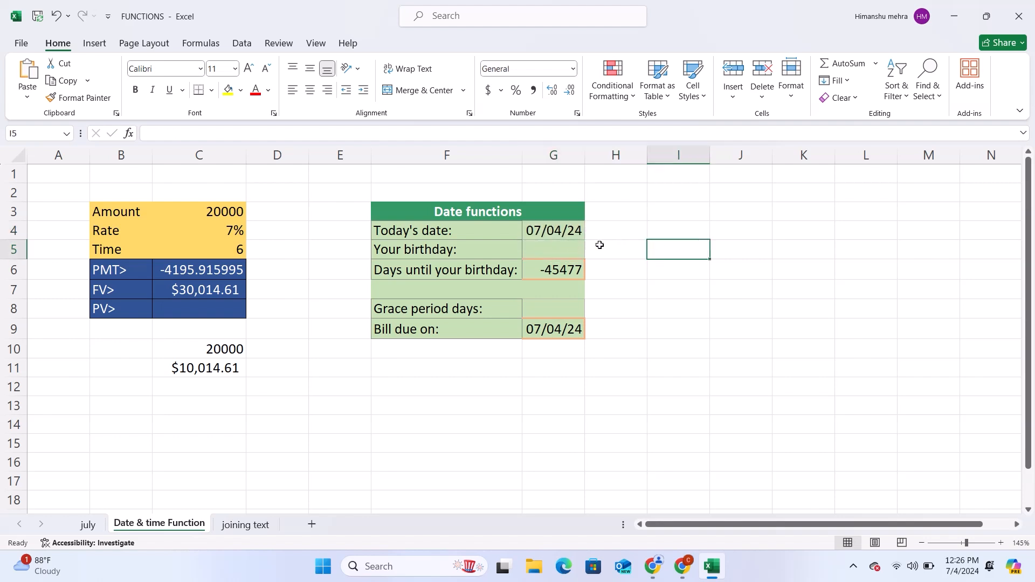
Step: Enter =NOW() in H4, beside the Today's date cell of the Date functions table
left_click(613, 226)
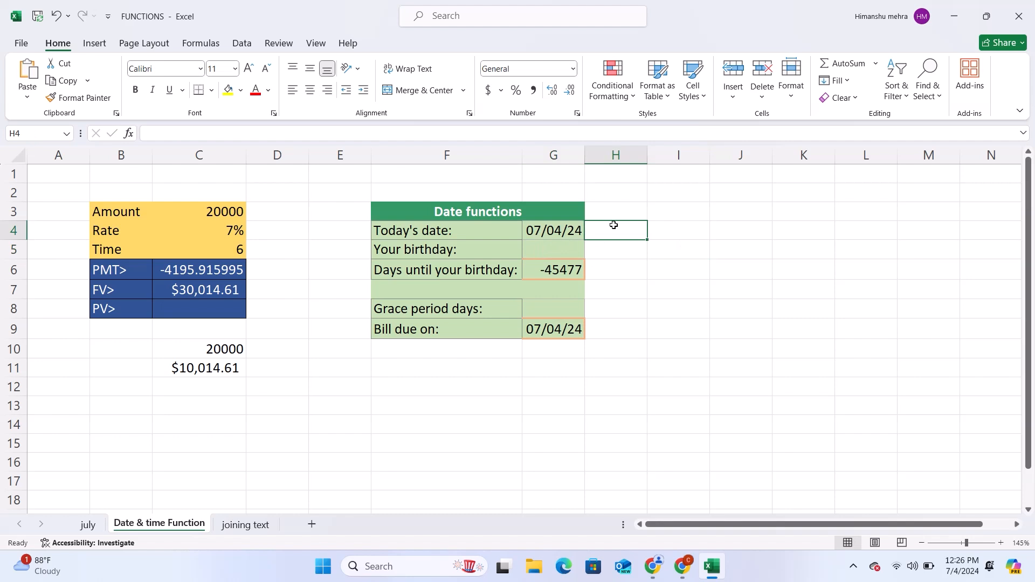
type("=no")
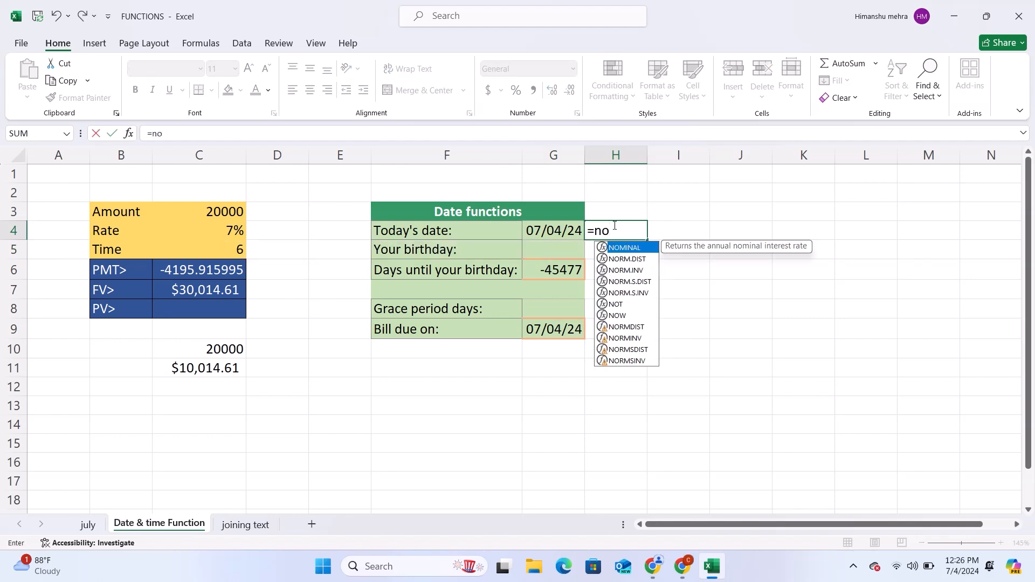
type("w()")
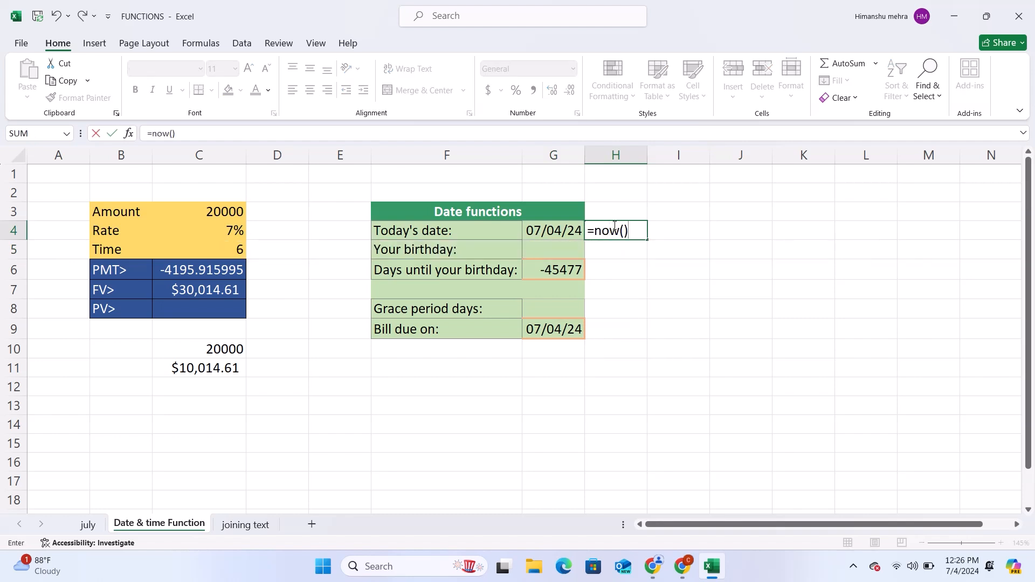
key("Return")
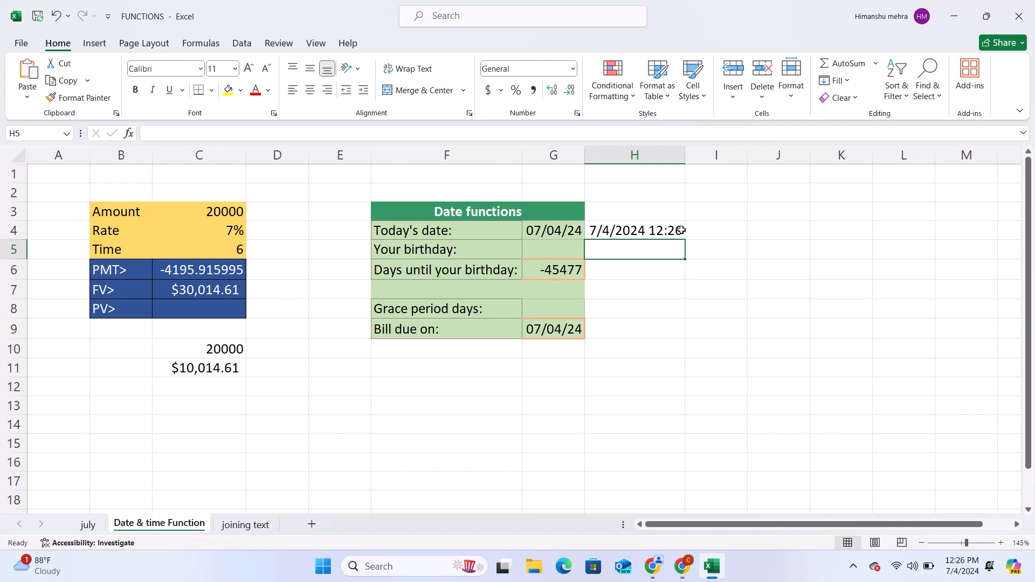
left_click(645, 230)
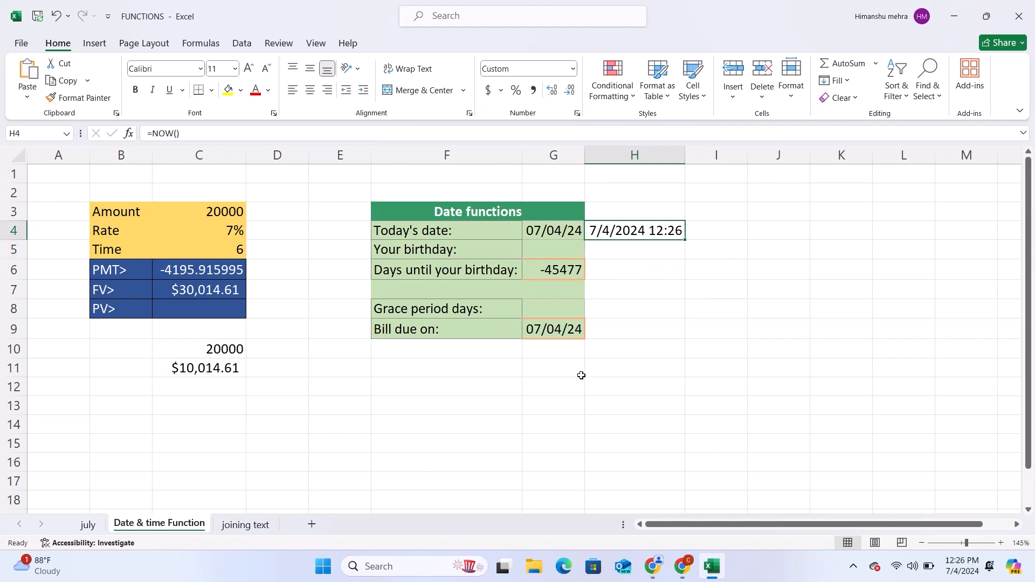
Step: Enter the date of birth in F12, below the Date functions table, as the start date
left_click(511, 382)
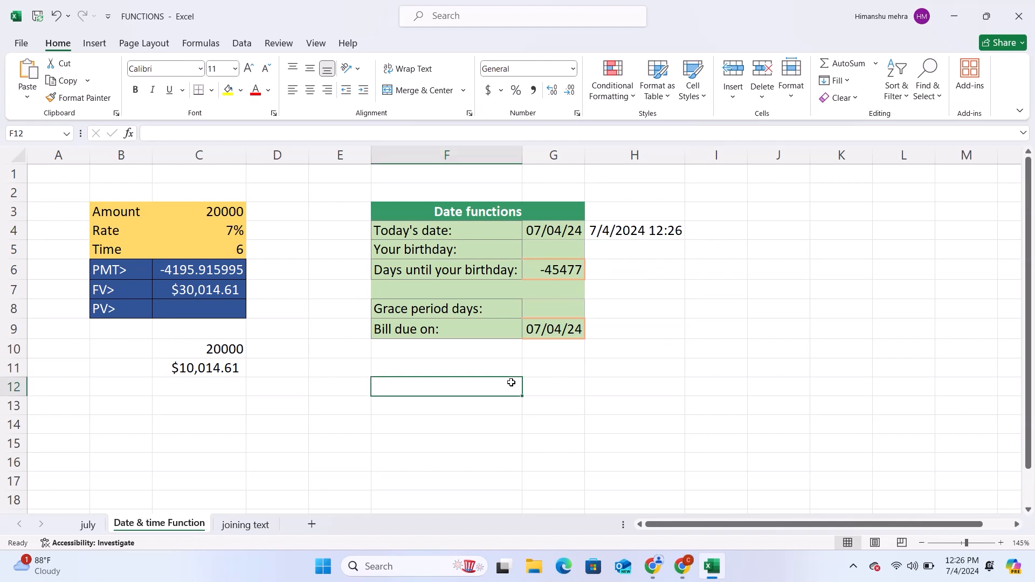
type("06")
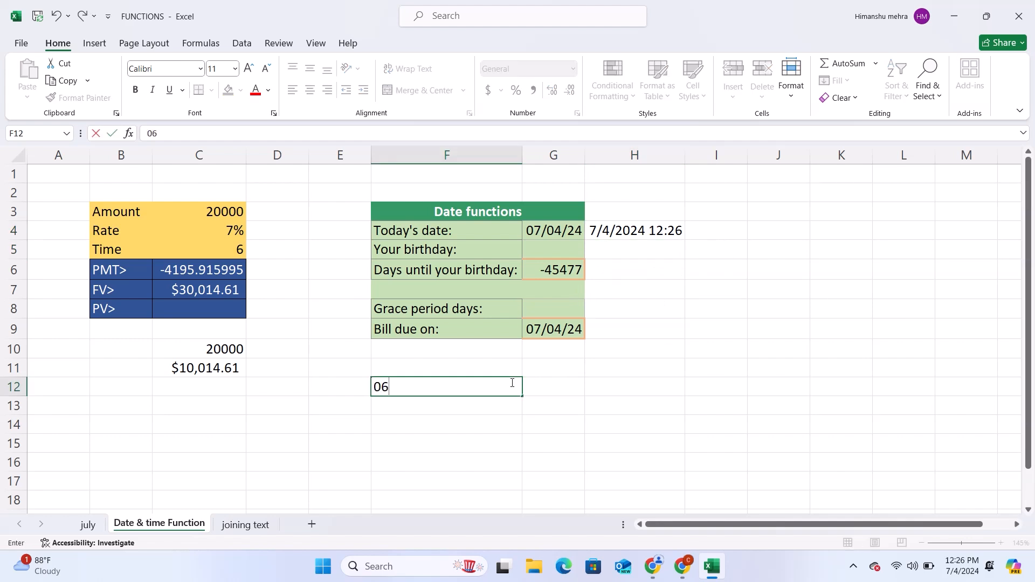
type("-05-18")
key("BackSpace")
type("987")
Step: Enter the end date 04-07-2024 in G12, beside the start date
left_click(561, 391)
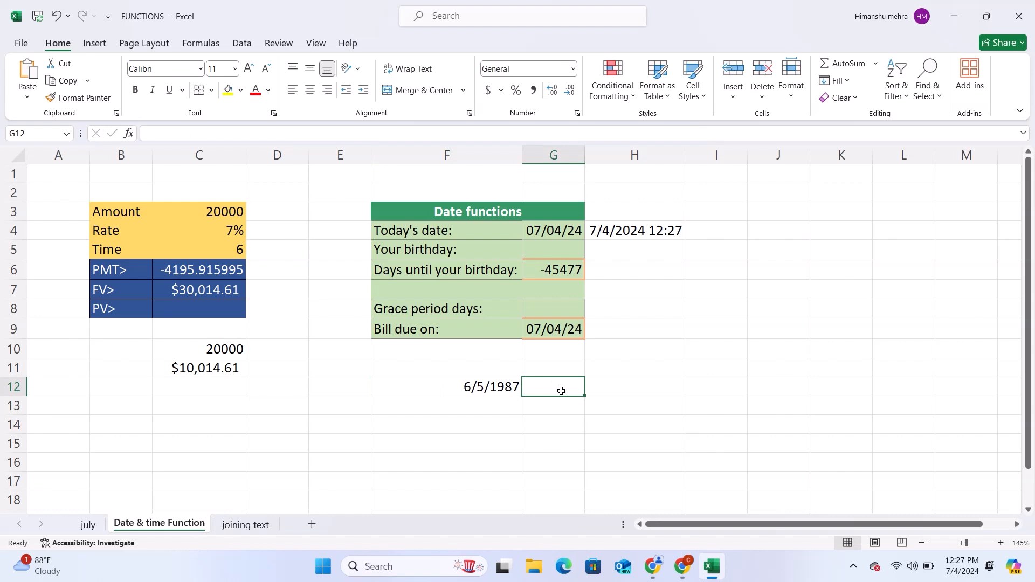
type("0")
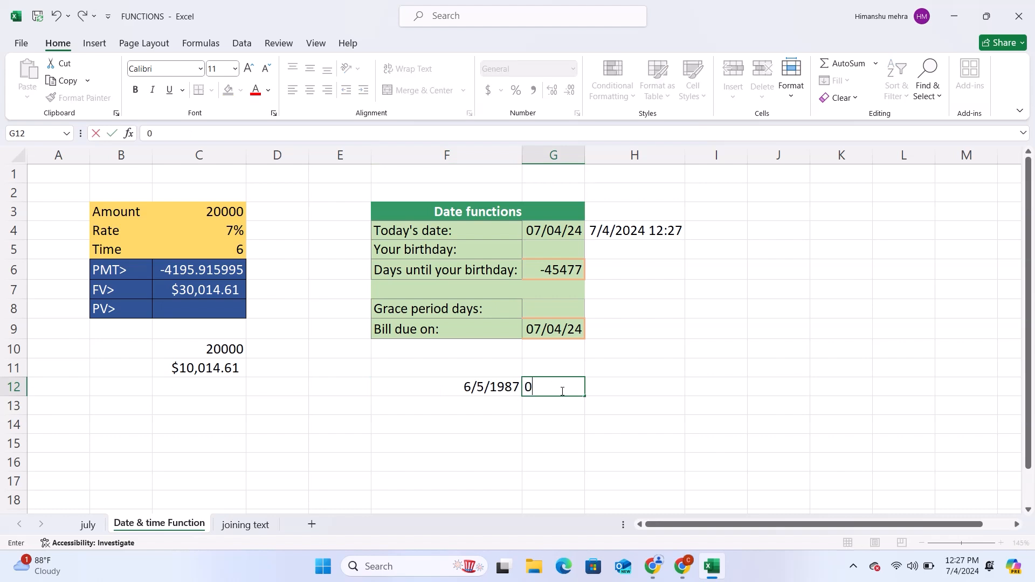
type("4-07-")
type("2024")
key("Return")
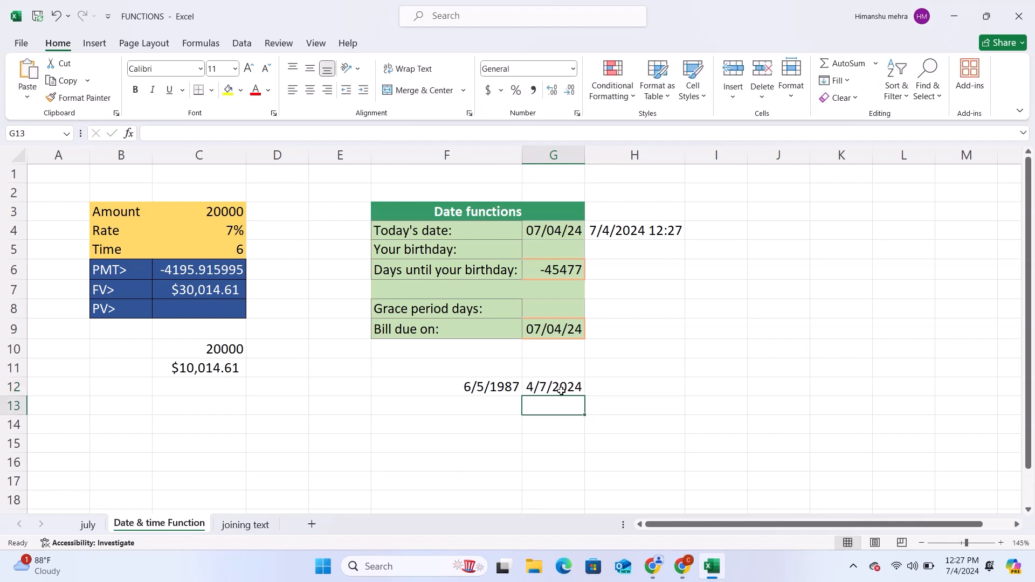
Step: Enter =DATEDIF(F12,G12,"M") in H12 to calculate the number of months between the two dates
left_click(619, 391)
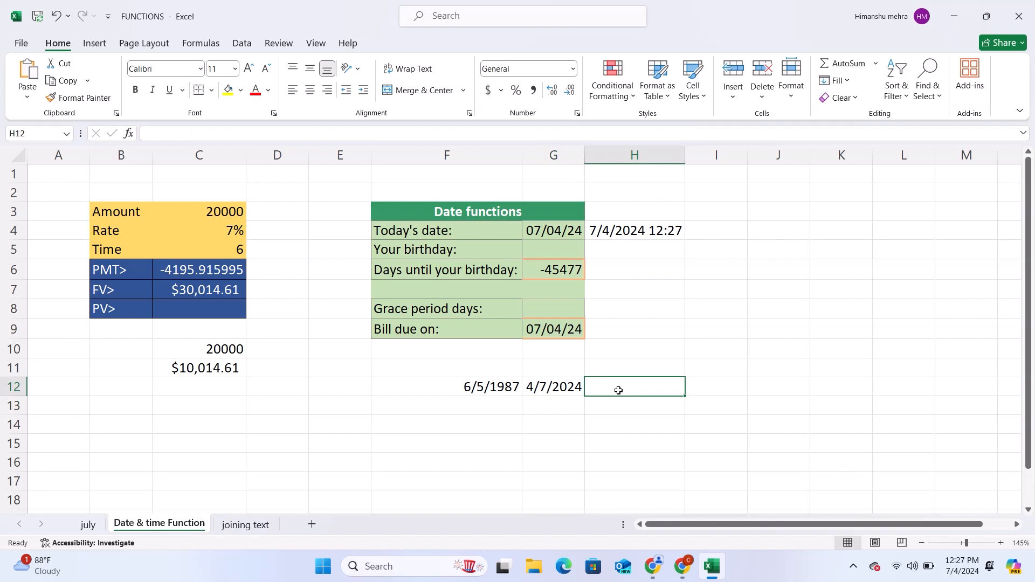
type("=")
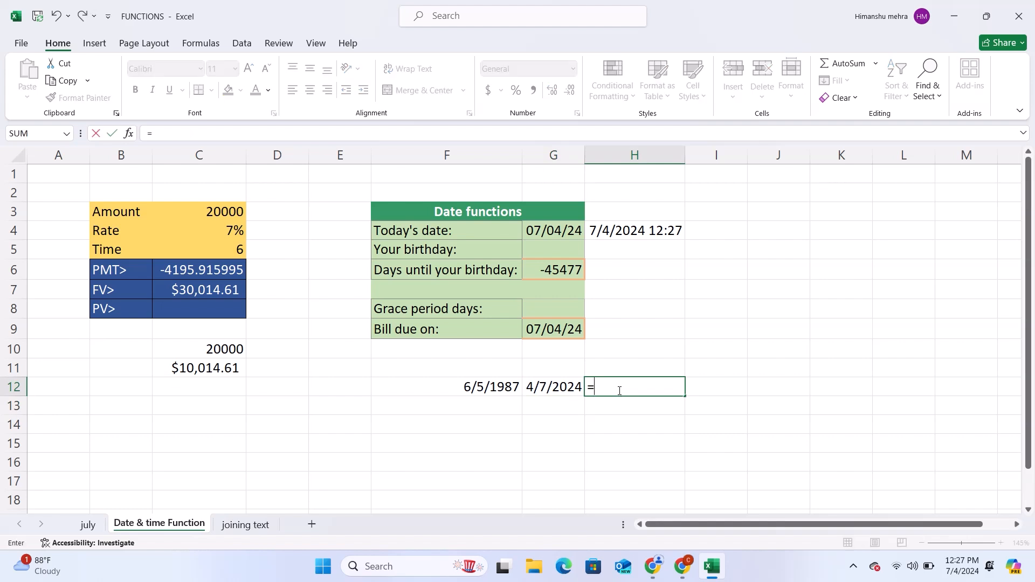
type("dat")
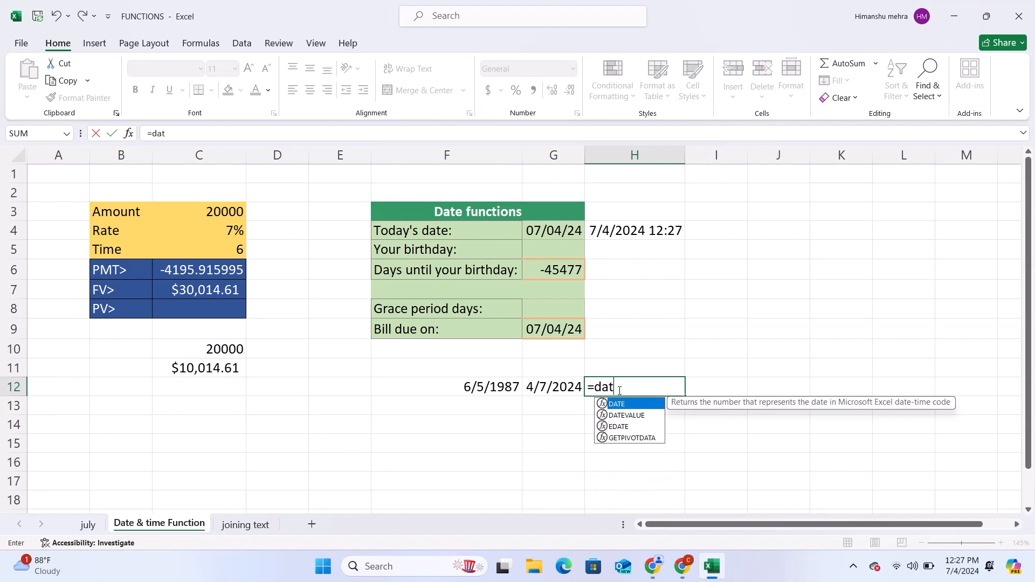
type("edif(")
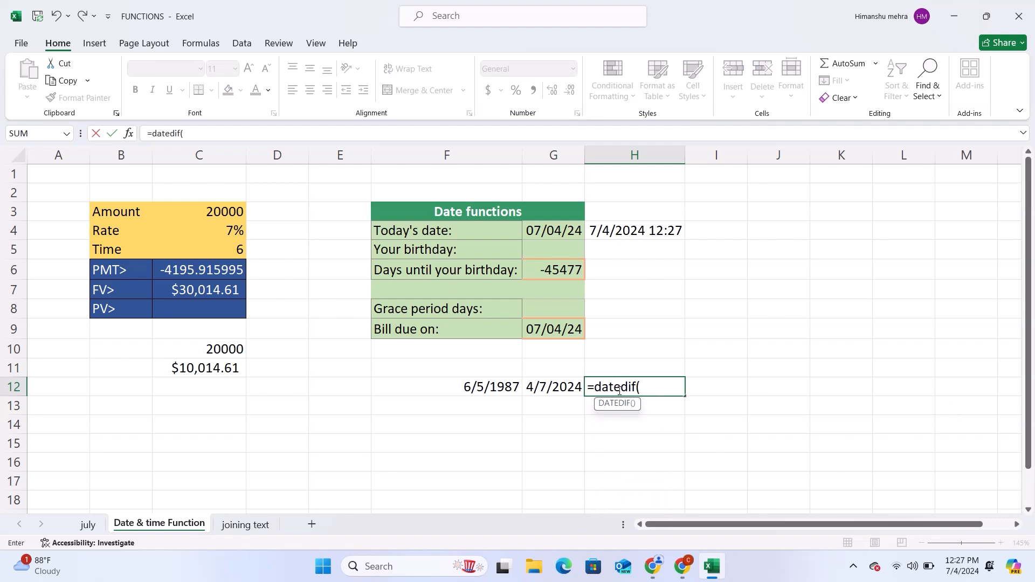
left_click(516, 386)
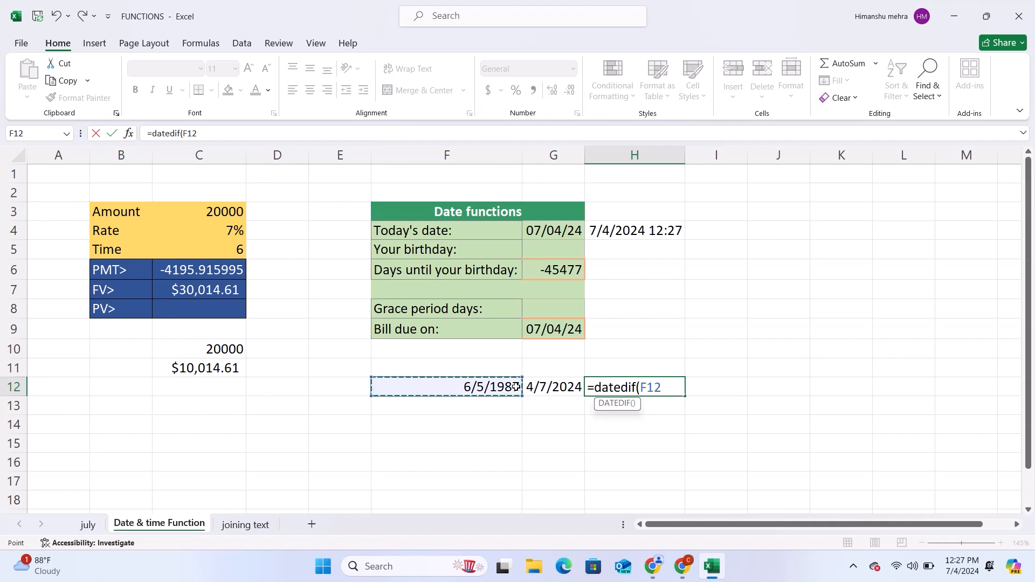
type(",")
left_click(556, 386)
type(",\"")
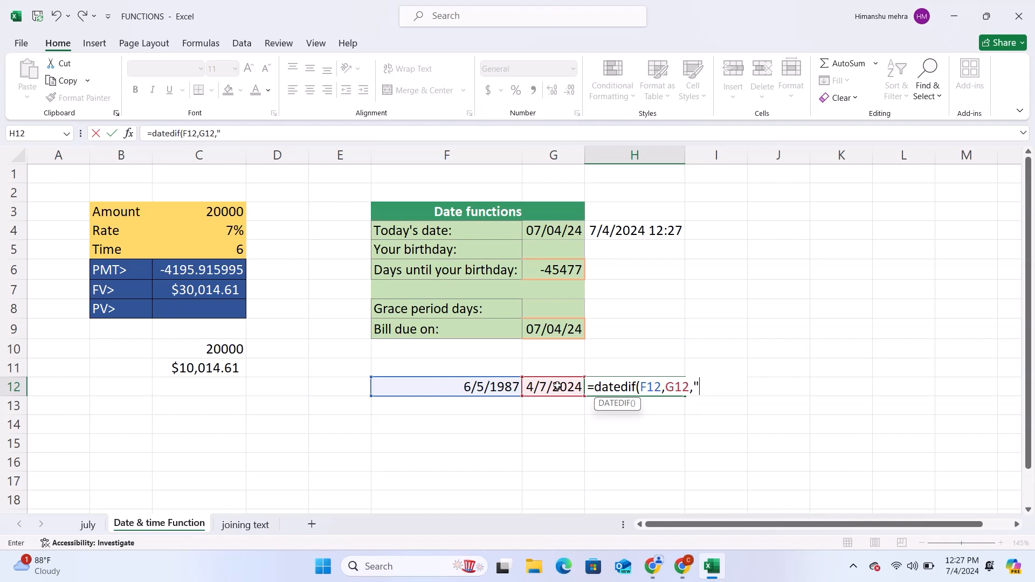
type("M\")")
key("Return")
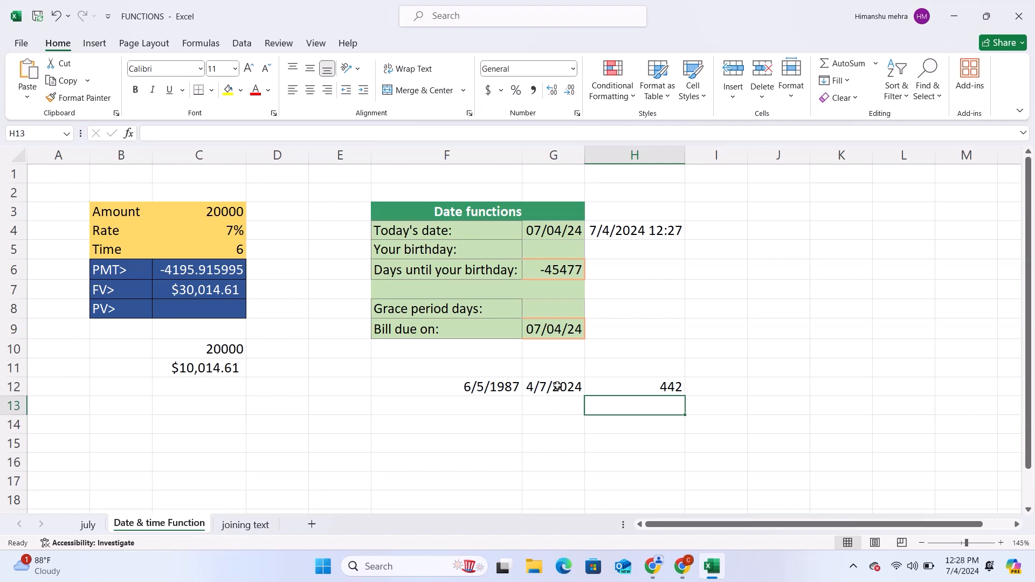
Step: Change the unit argument of the DATEDIF formula in H12 to "y" to count years
left_click(675, 390)
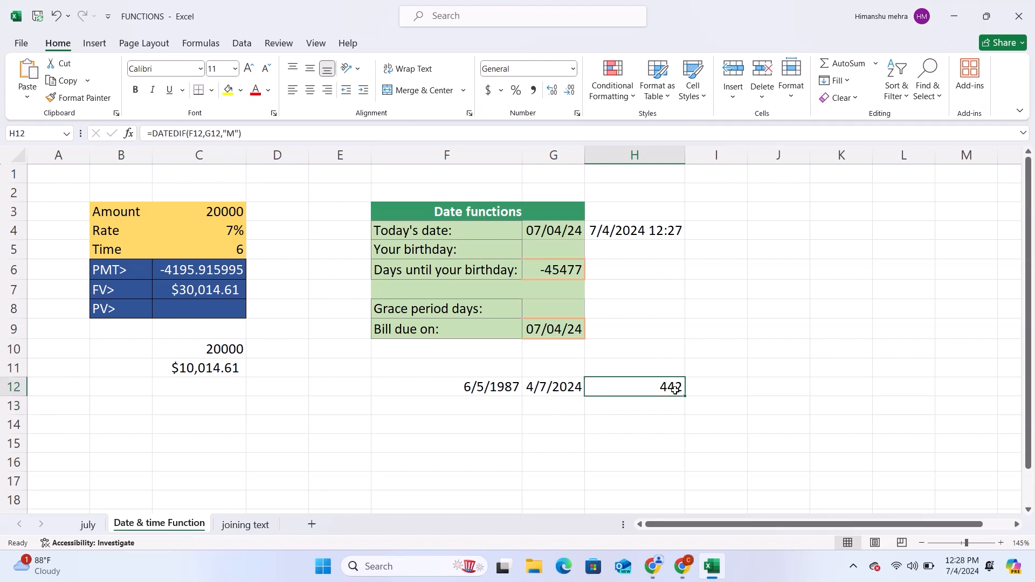
left_click(235, 133)
key("BackSpace")
type("y")
key("Return")
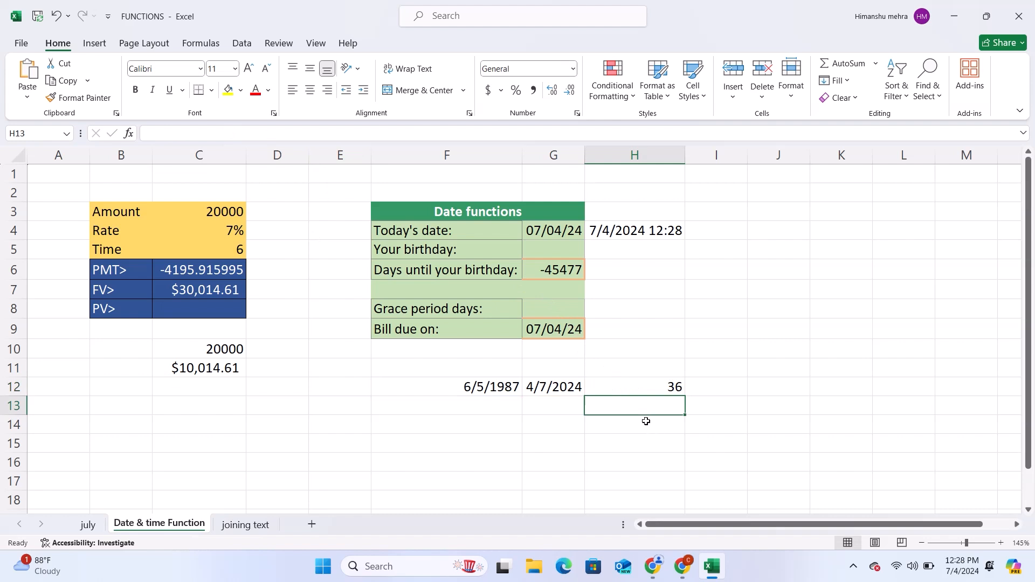
Step: Change the unit argument of the DATEDIF formula in H12 to "d" to count days
left_click(642, 384)
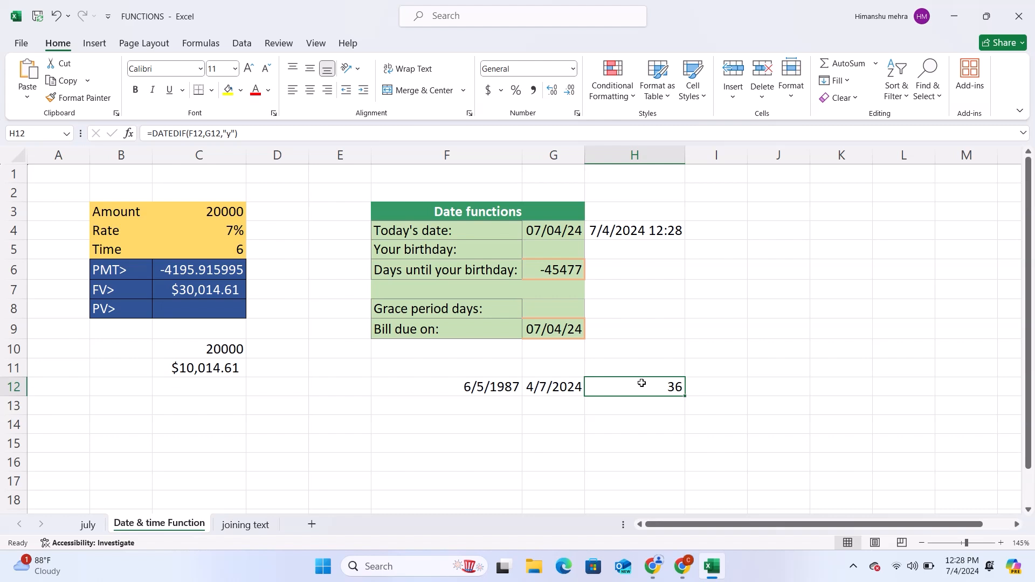
left_click(231, 133)
key("BackSpace")
type("d")
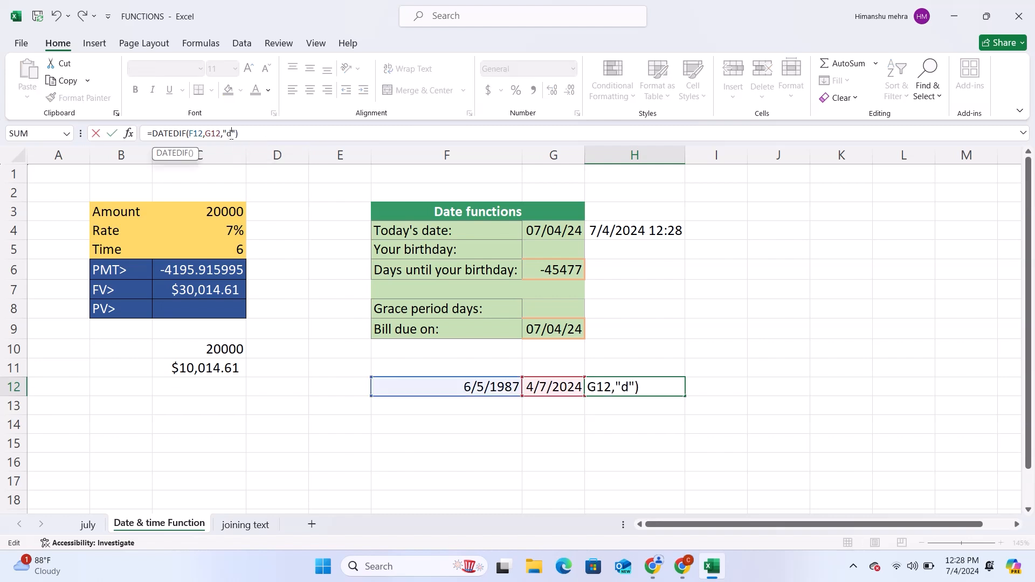
key("Return")
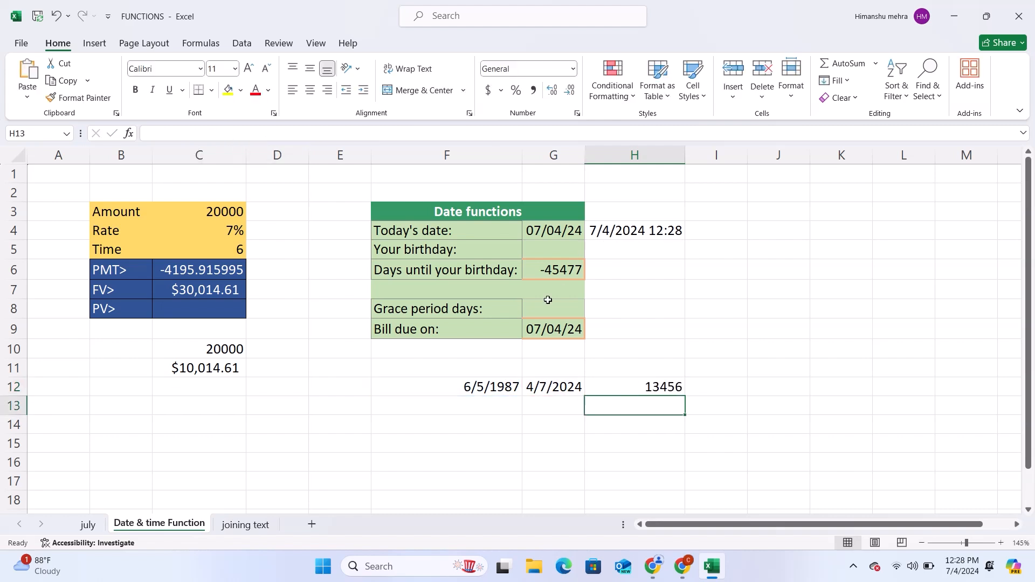
left_click(645, 387)
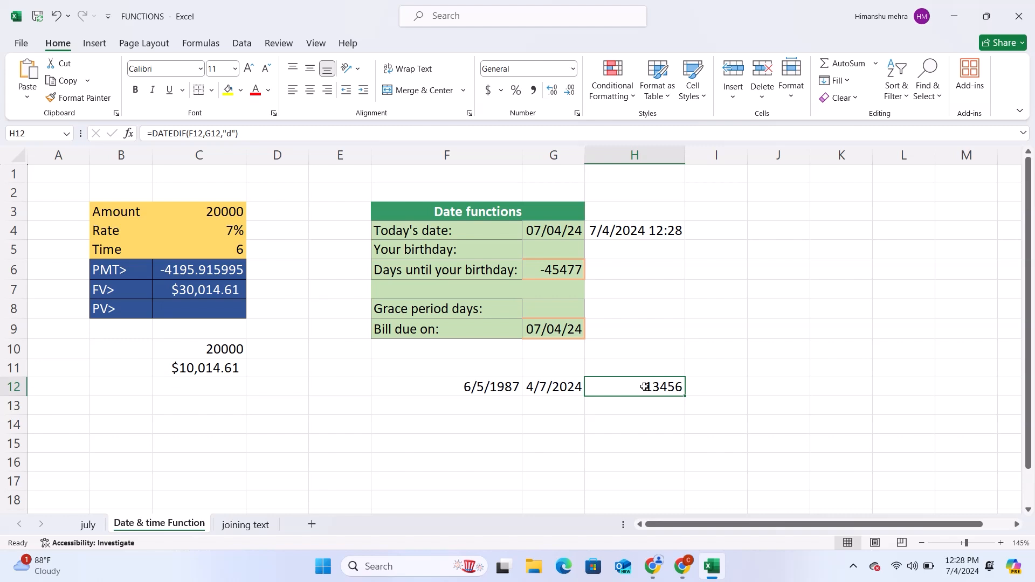
left_click(85, 526)
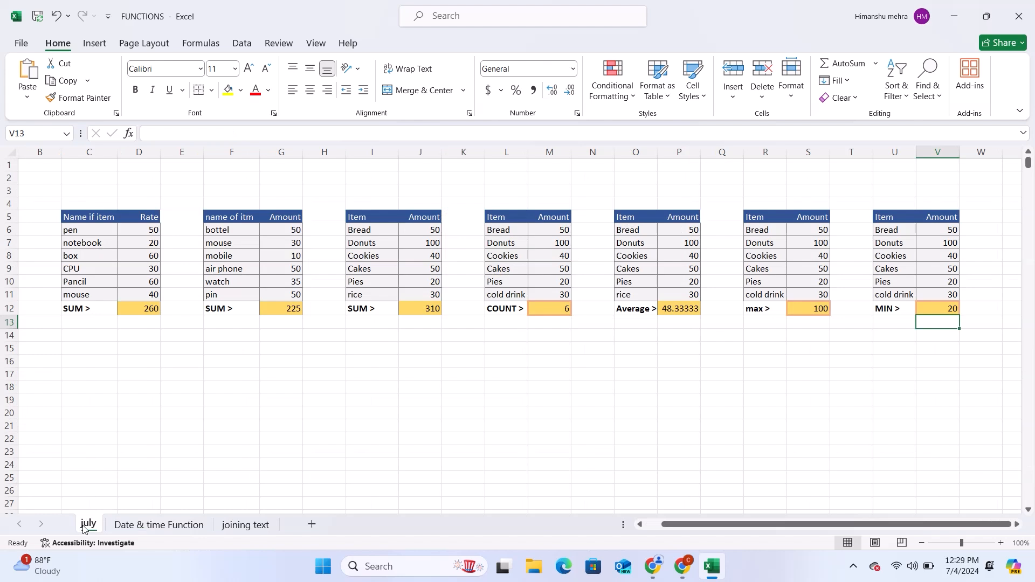
left_click(161, 524)
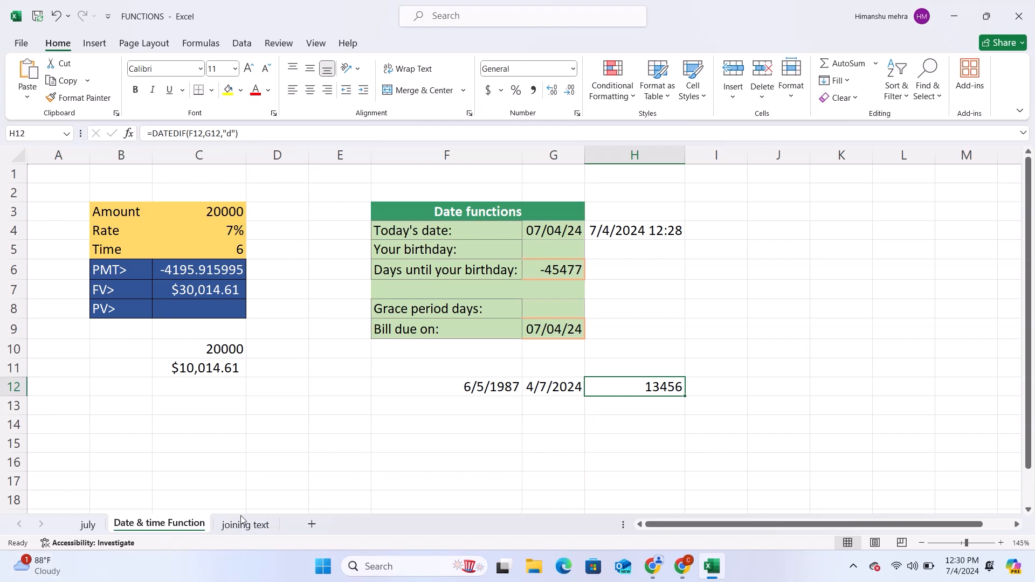
left_click(855, 568)
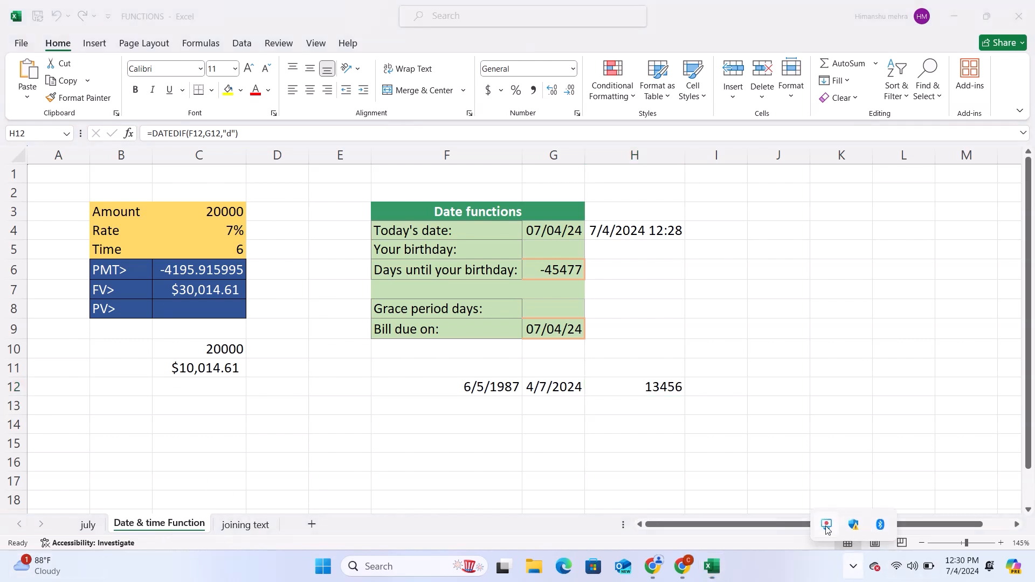
left_click(828, 527)
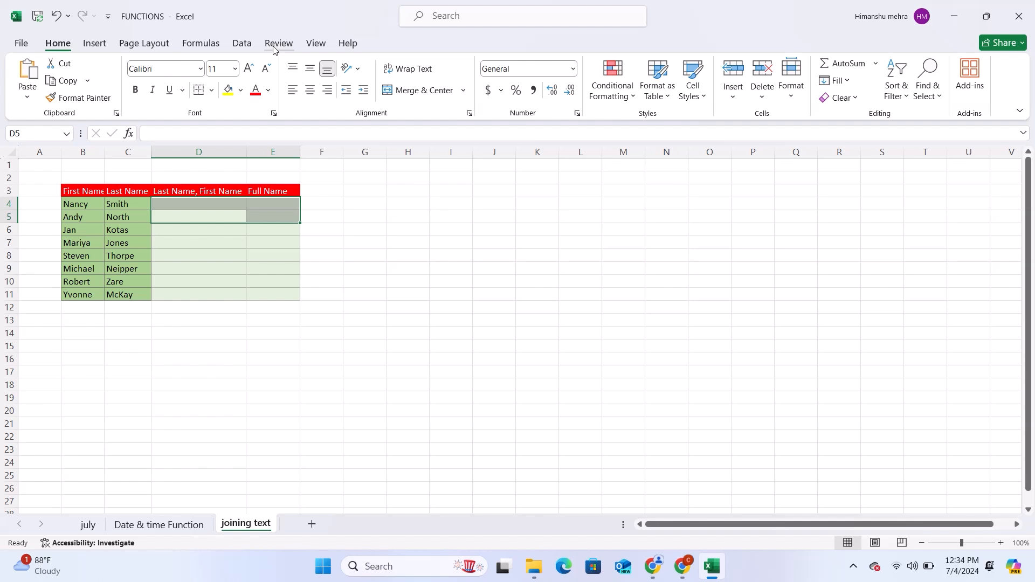
Step: On the joining text sheet, enter =B4&", "&C4 in D4 to join the first row's two names with a comma and space
key("Left")
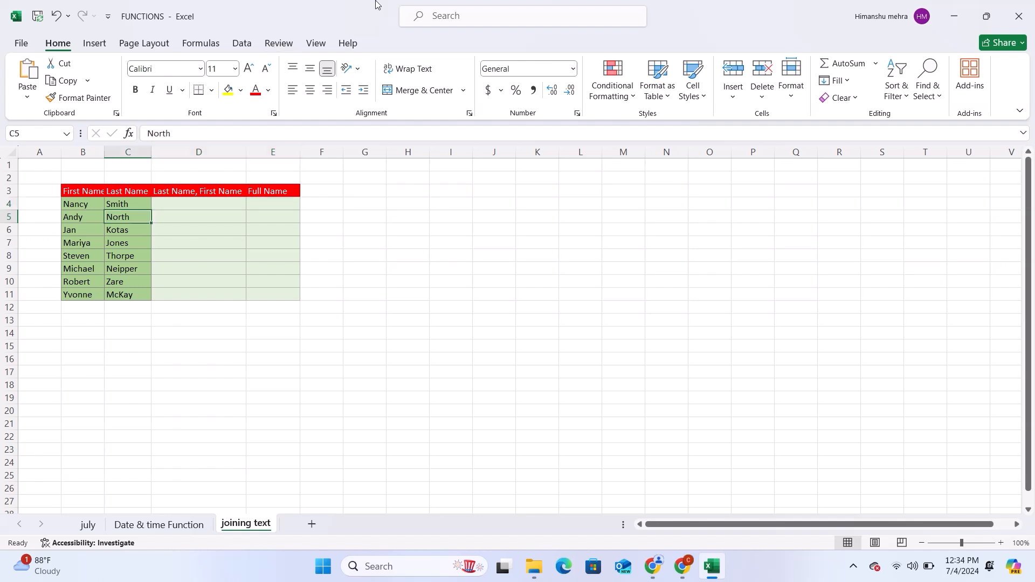
left_click(222, 207)
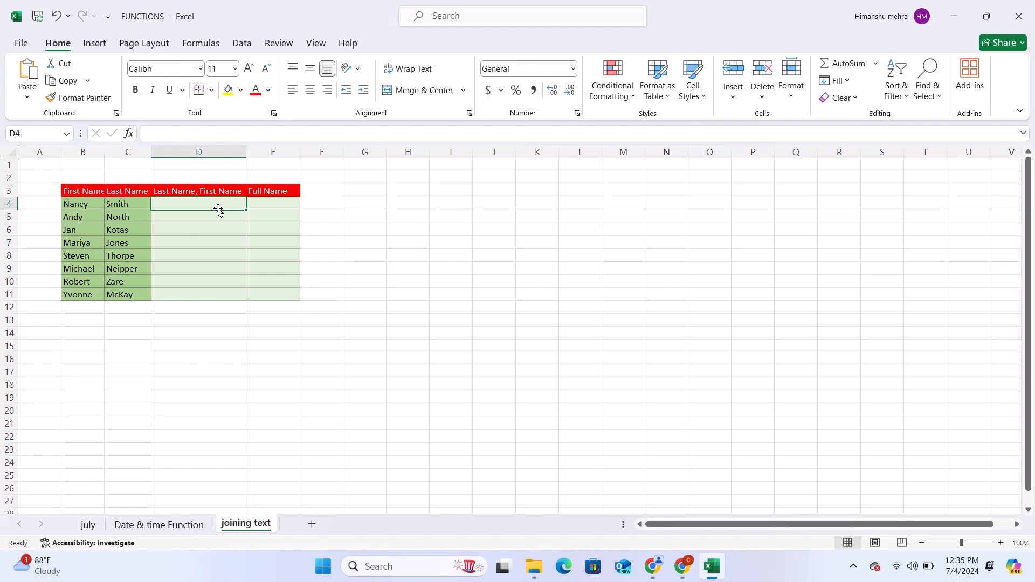
type("=")
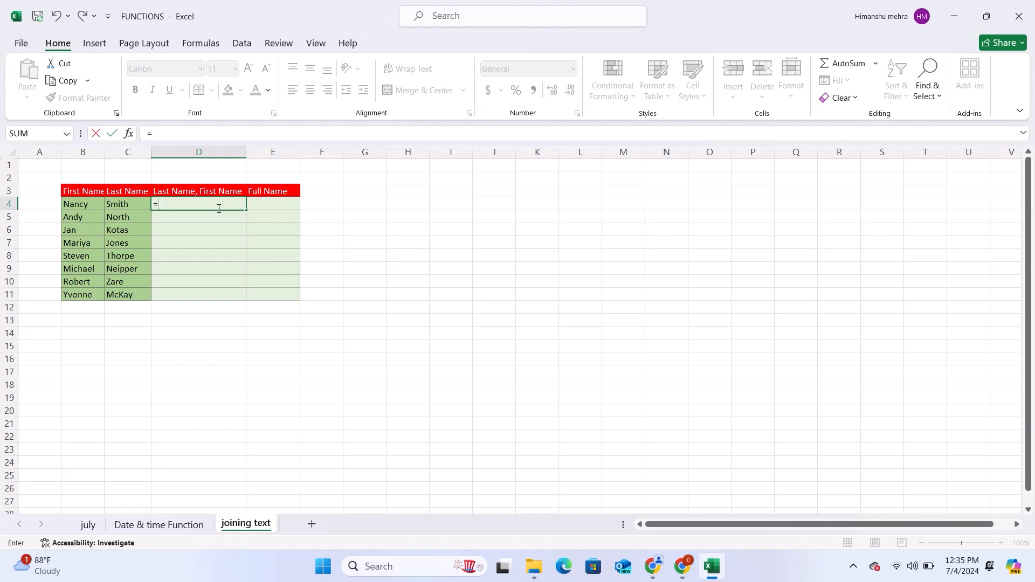
left_click(78, 206)
type("&\",")
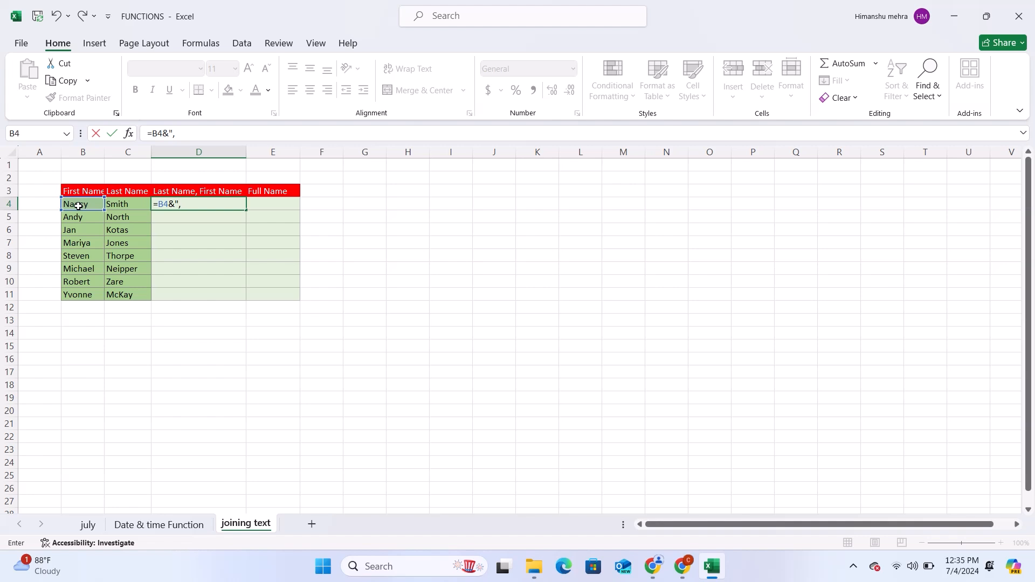
type("\"&")
left_click(130, 202)
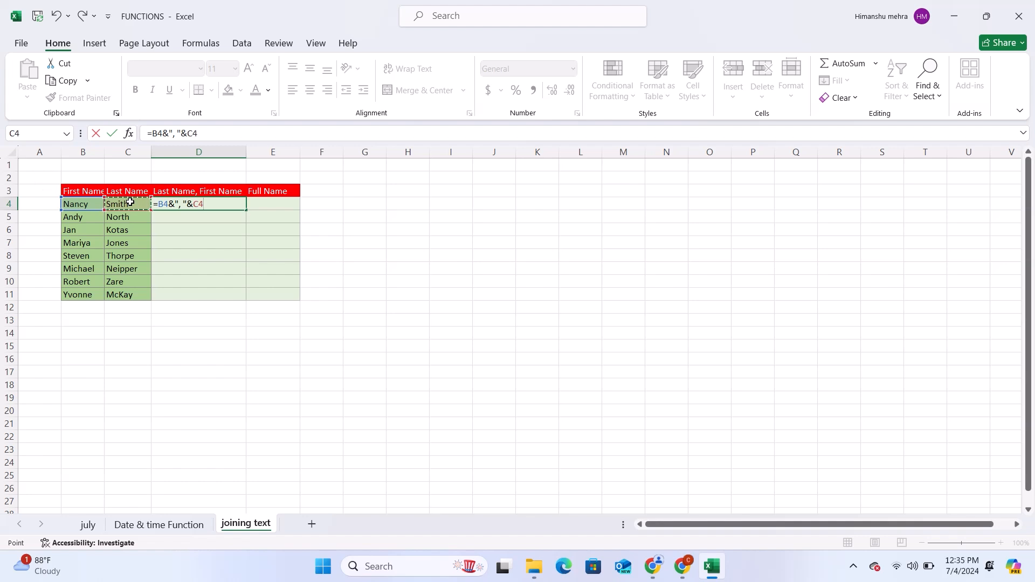
key("Return")
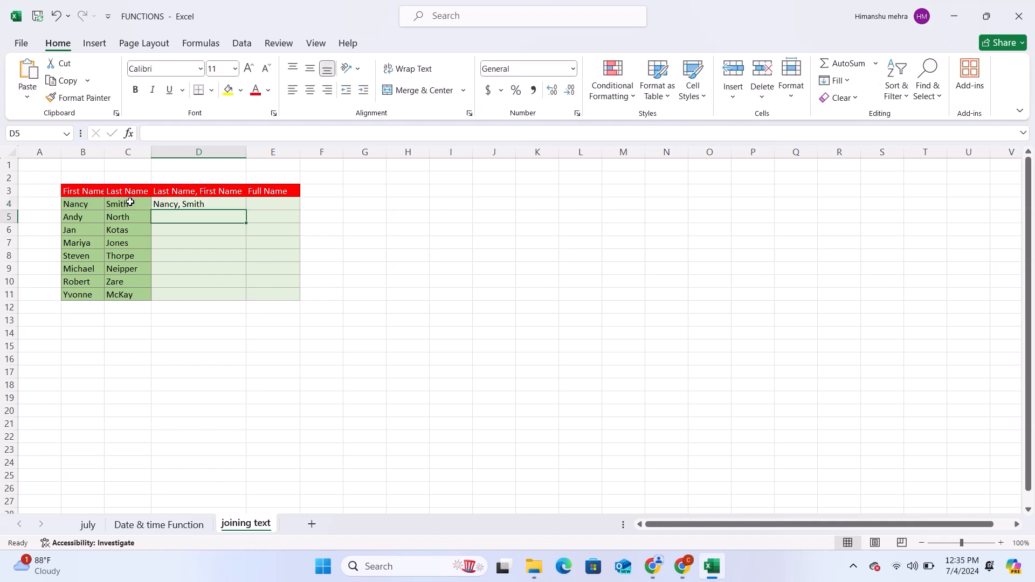
left_click(191, 205)
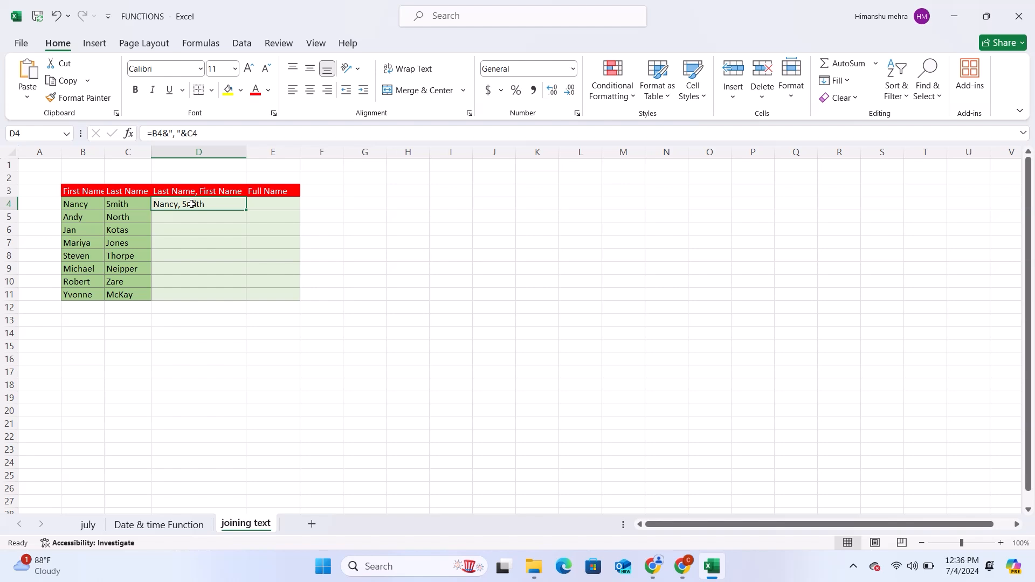
Step: Enter =B4&"" in E4 as the start of a full-name formula for the first row
left_click(277, 205)
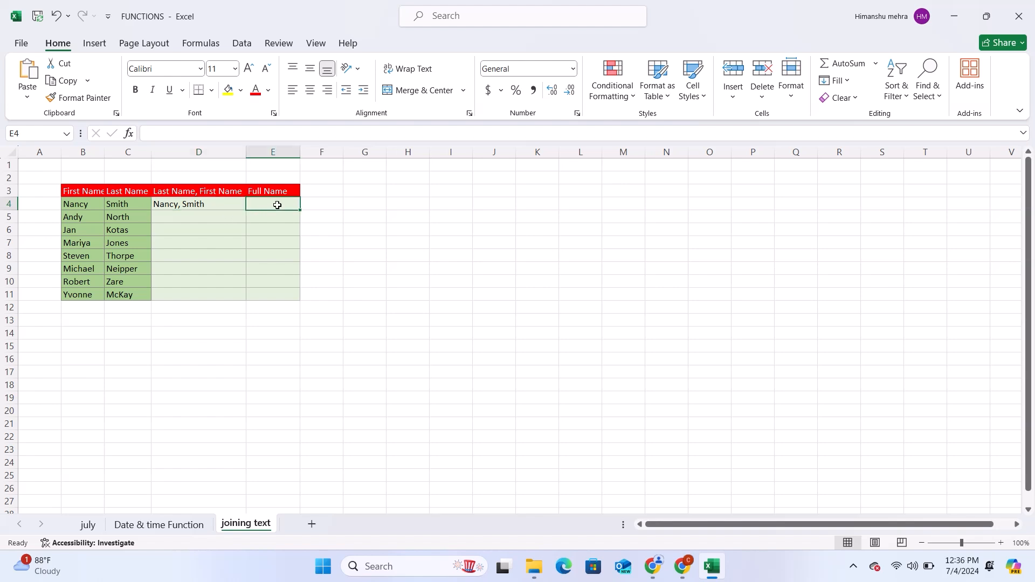
type("=")
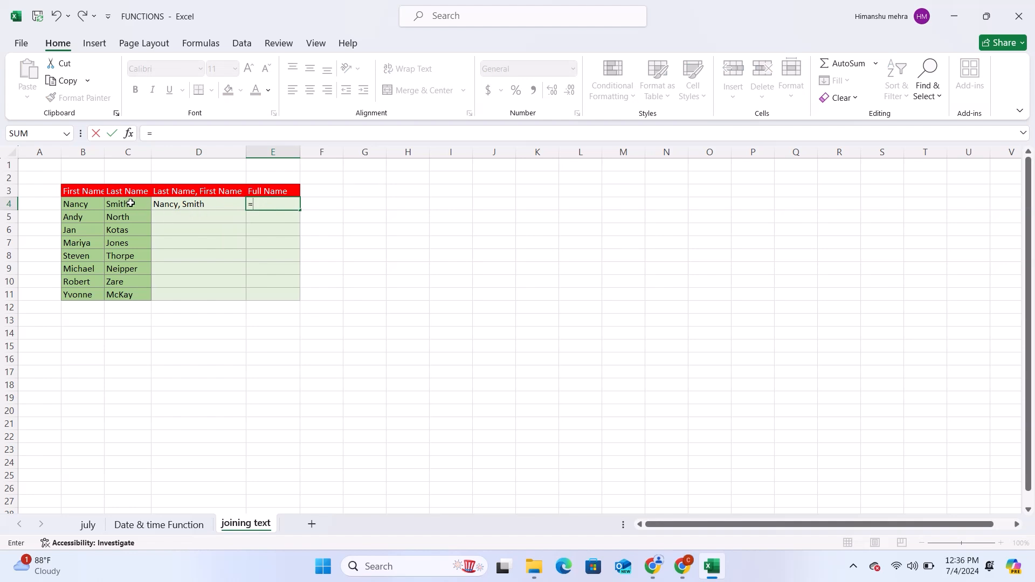
left_click(94, 205)
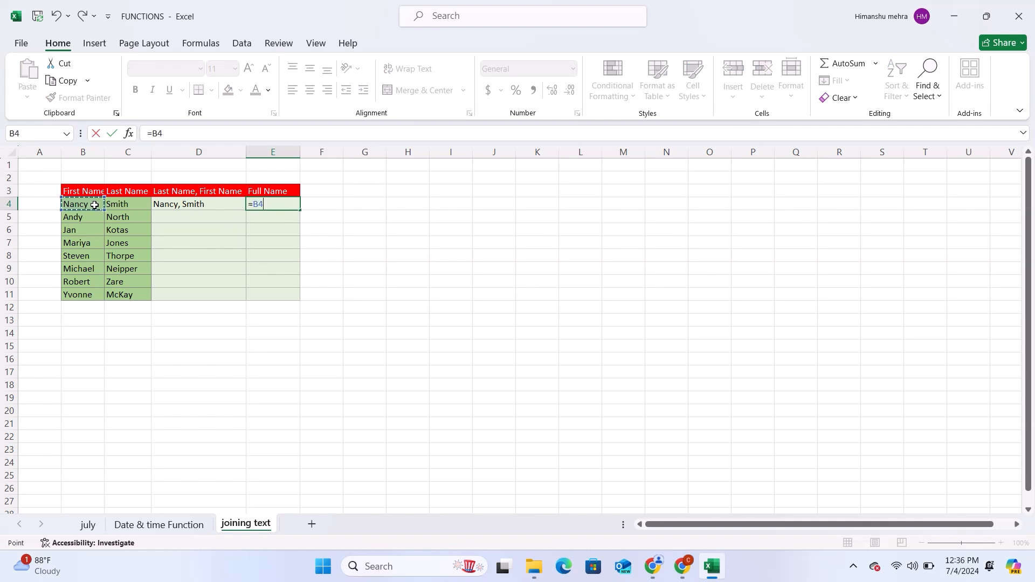
type("&")
type("\"\"")
left_click(126, 204)
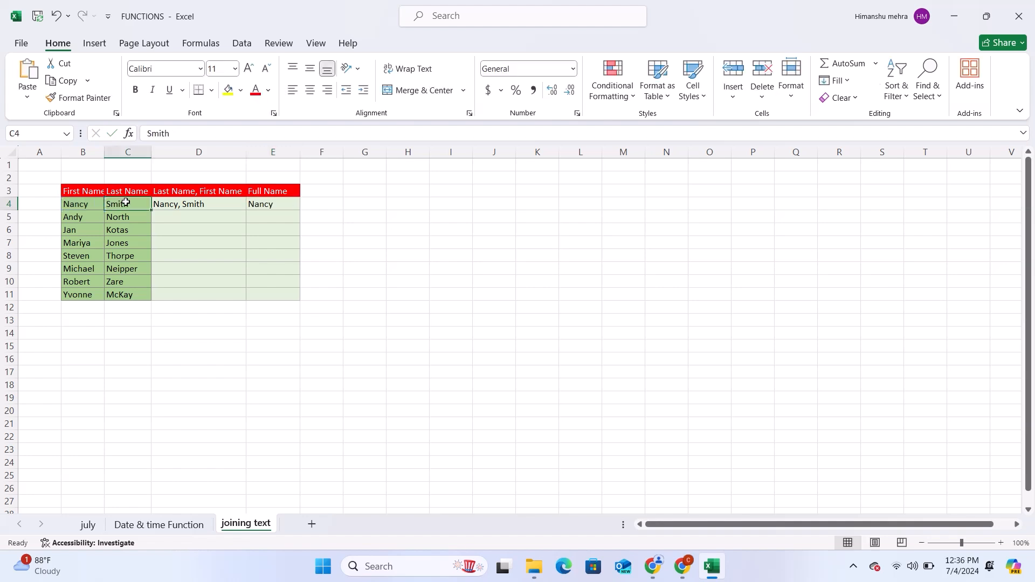
Step: Try to add the last-name cell C4 to the end of the joining formula in E4
left_click(272, 204)
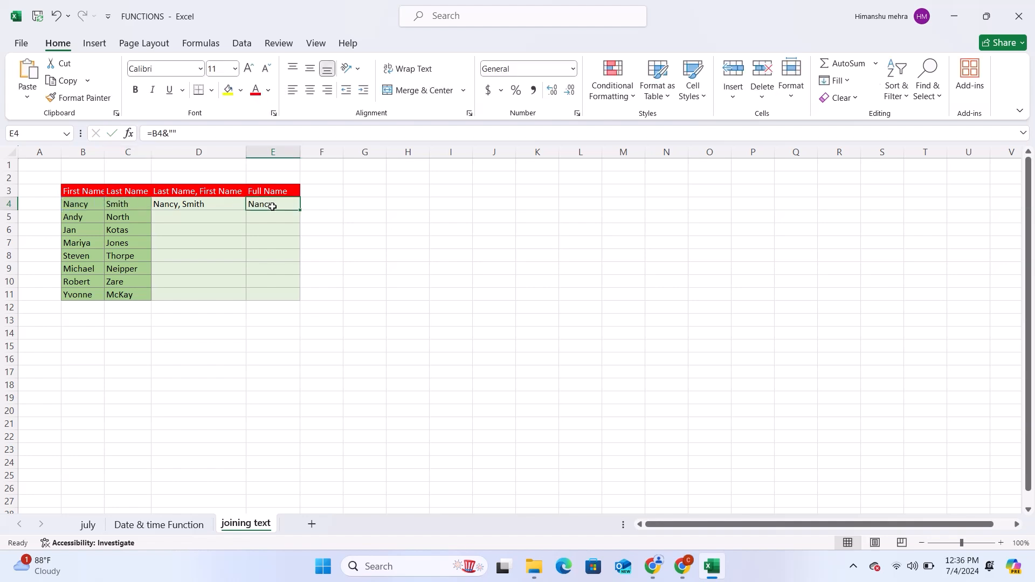
left_click(193, 139)
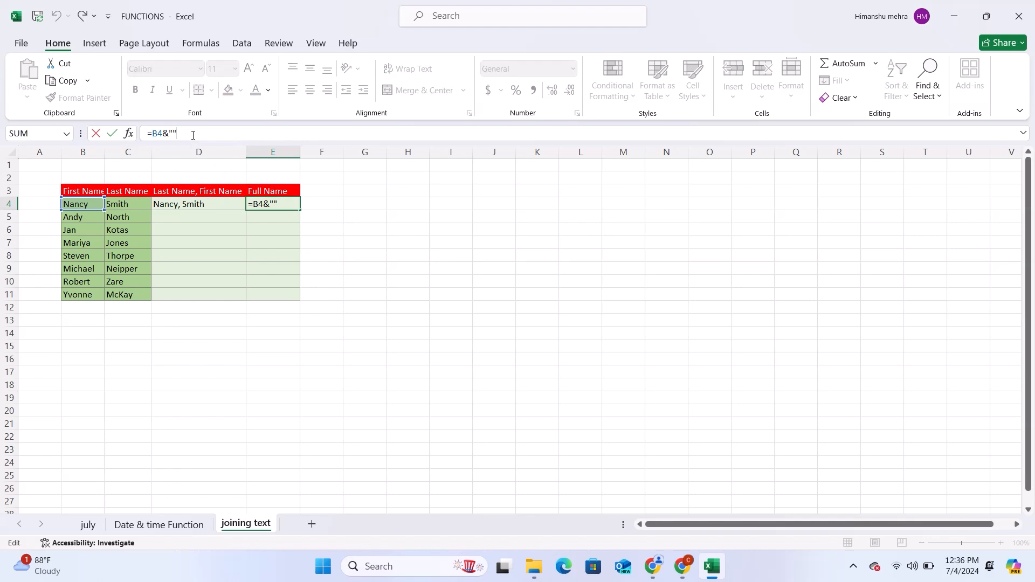
left_click(125, 203)
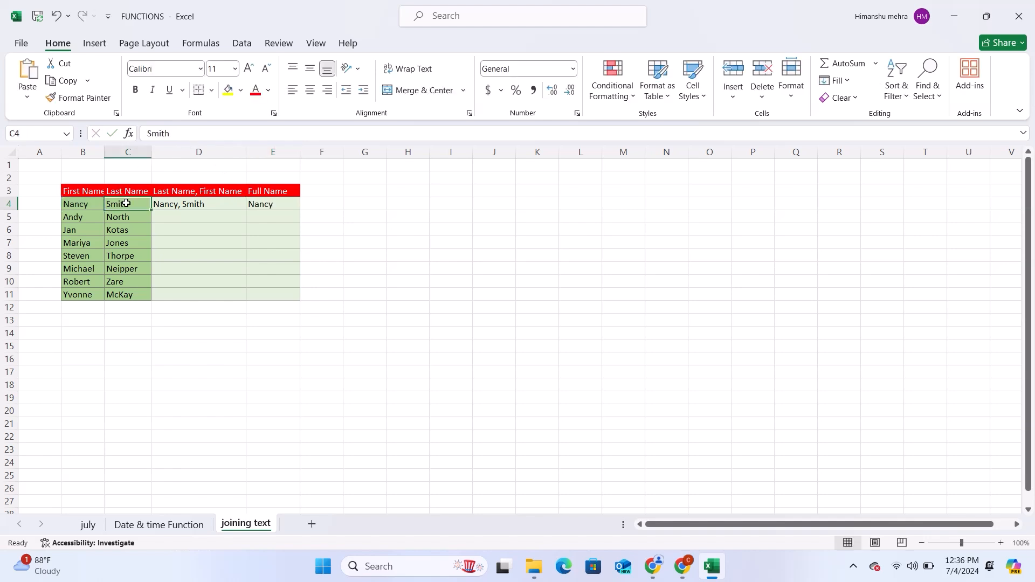
left_click(276, 204)
left_click(210, 134)
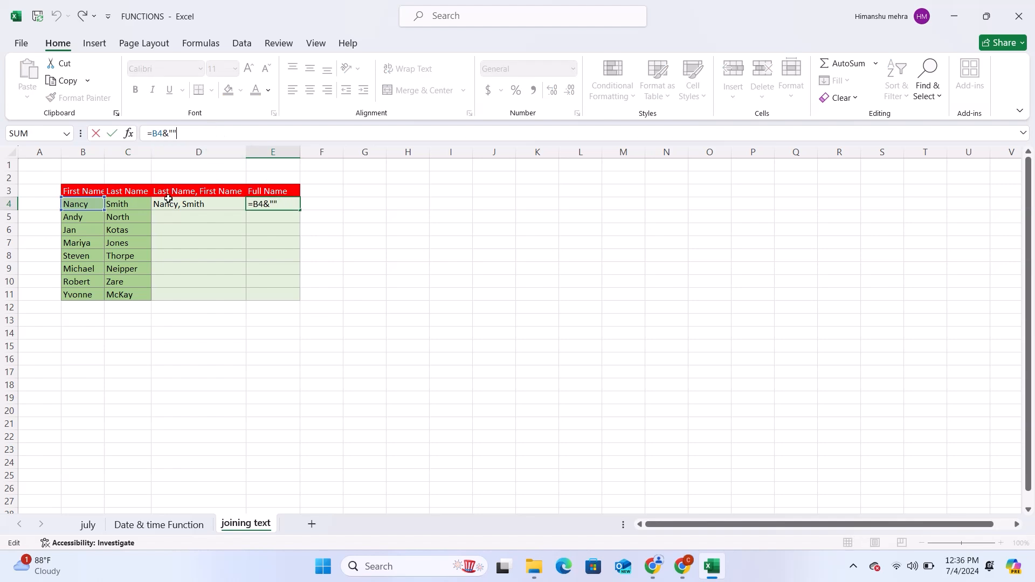
left_click(123, 204)
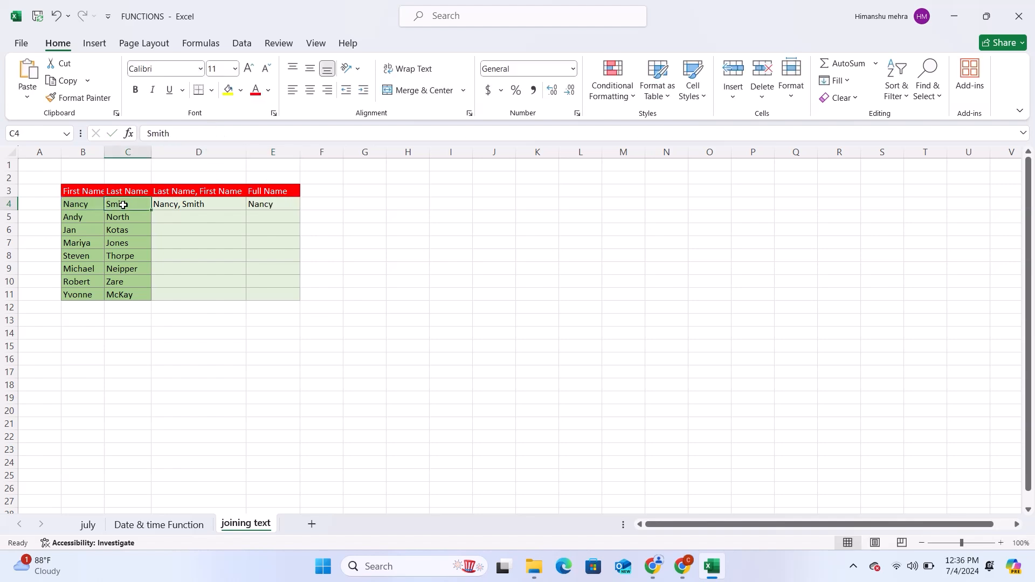
left_click(267, 205)
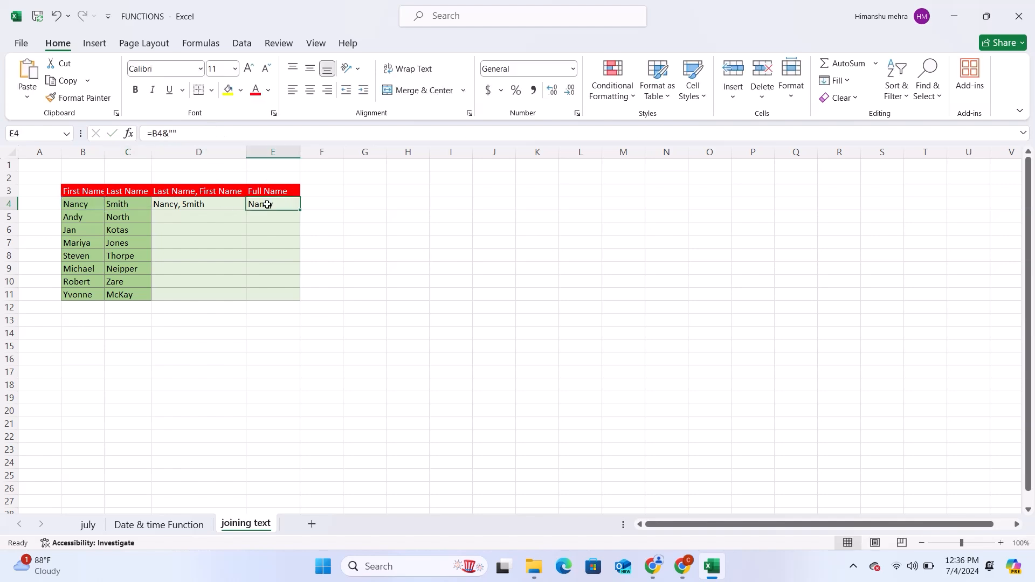
Step: Try to append the last name as literal text to the formula in E4, then discard the edit
left_click(201, 137)
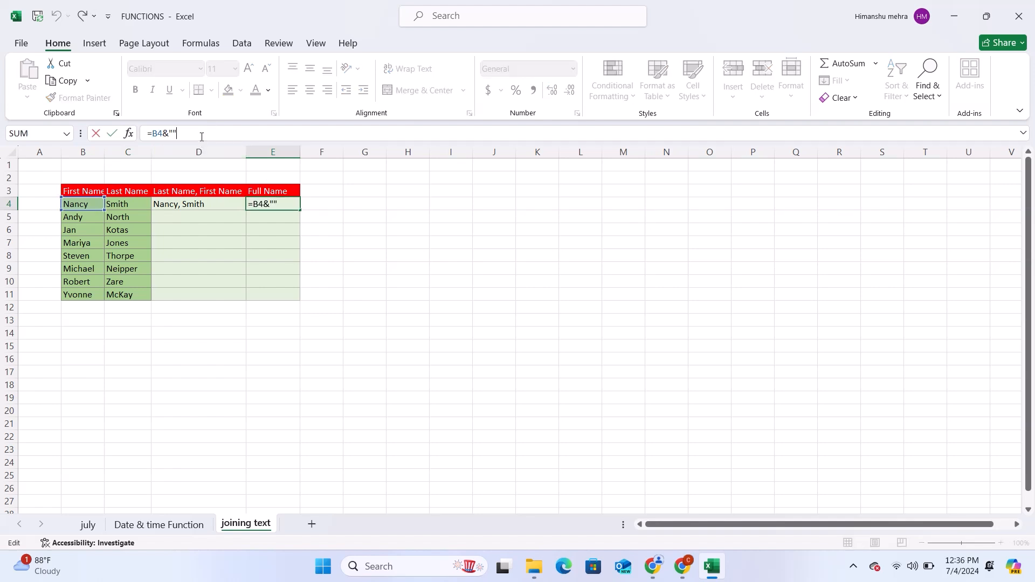
type("s")
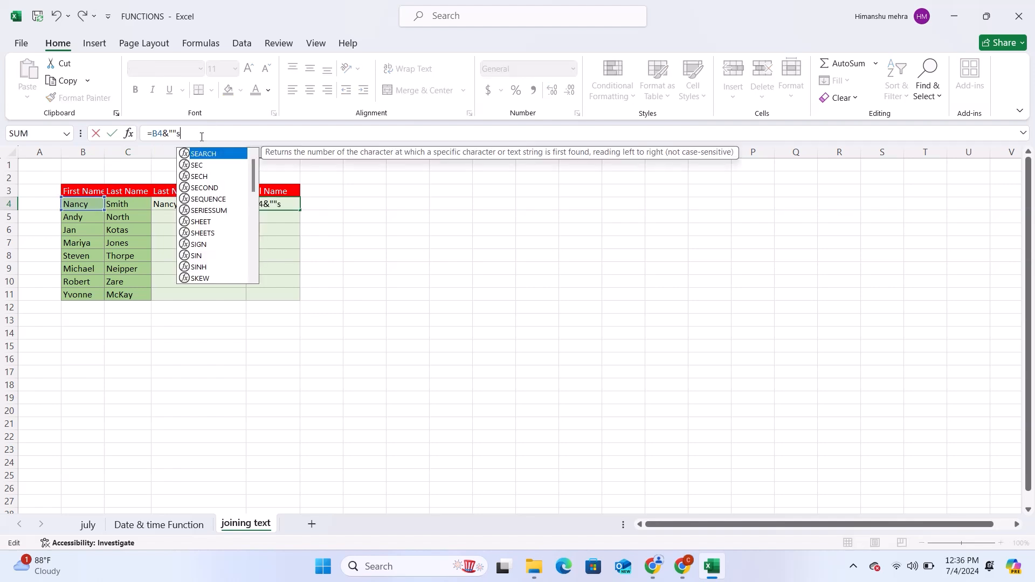
type("mith")
key("Return")
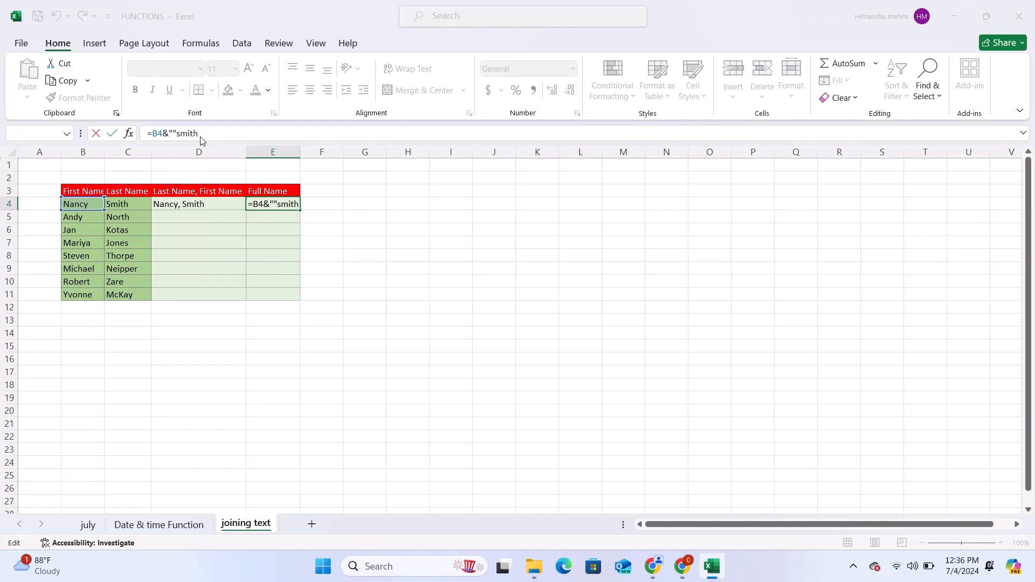
key("Return")
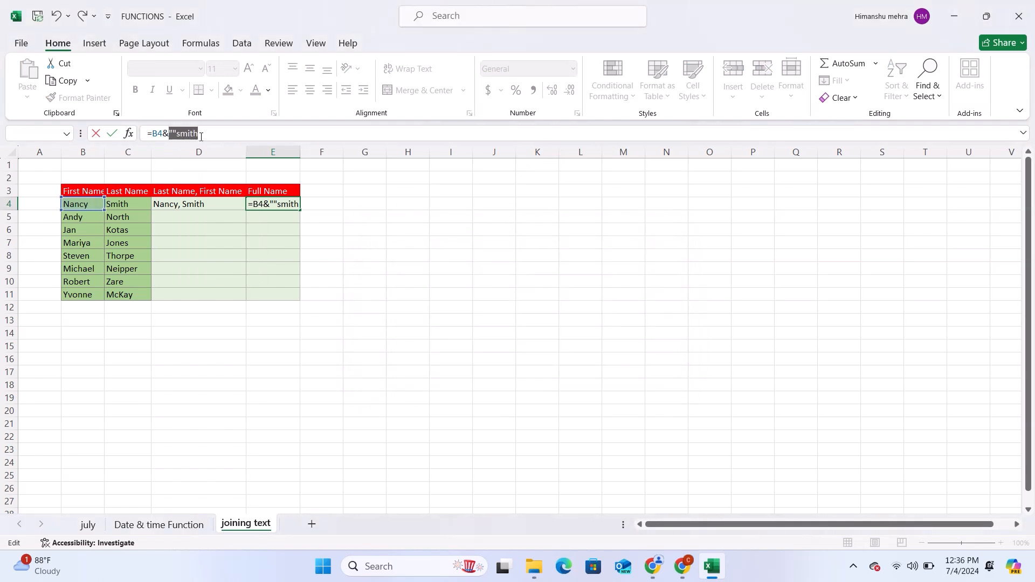
key("Return")
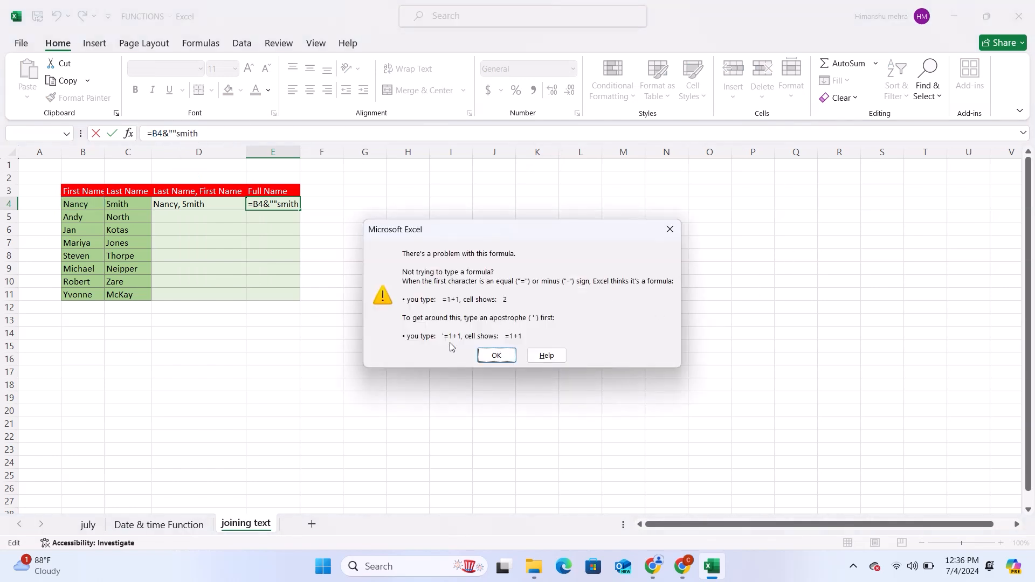
left_click(496, 356)
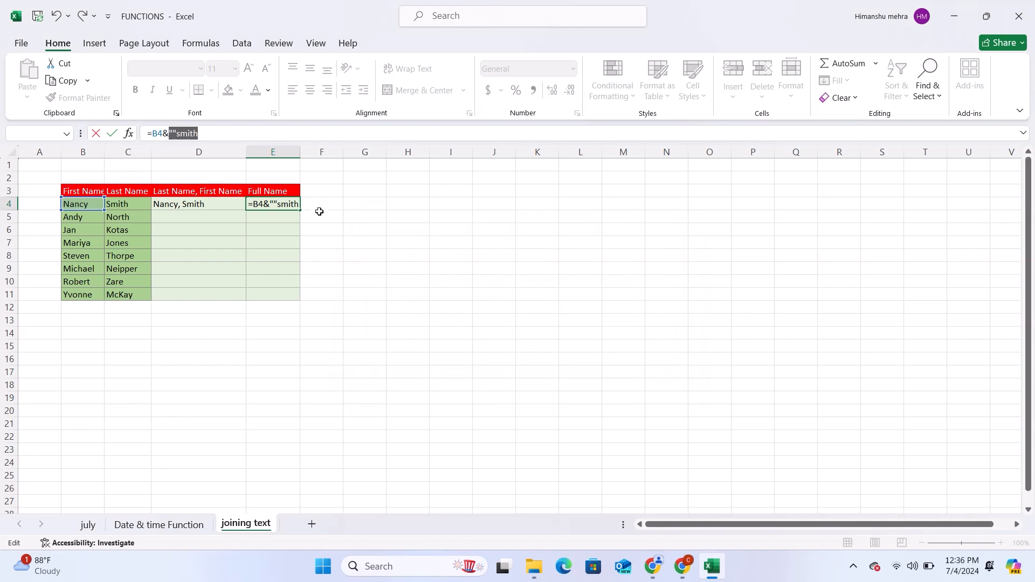
left_click(273, 205)
key("Escape")
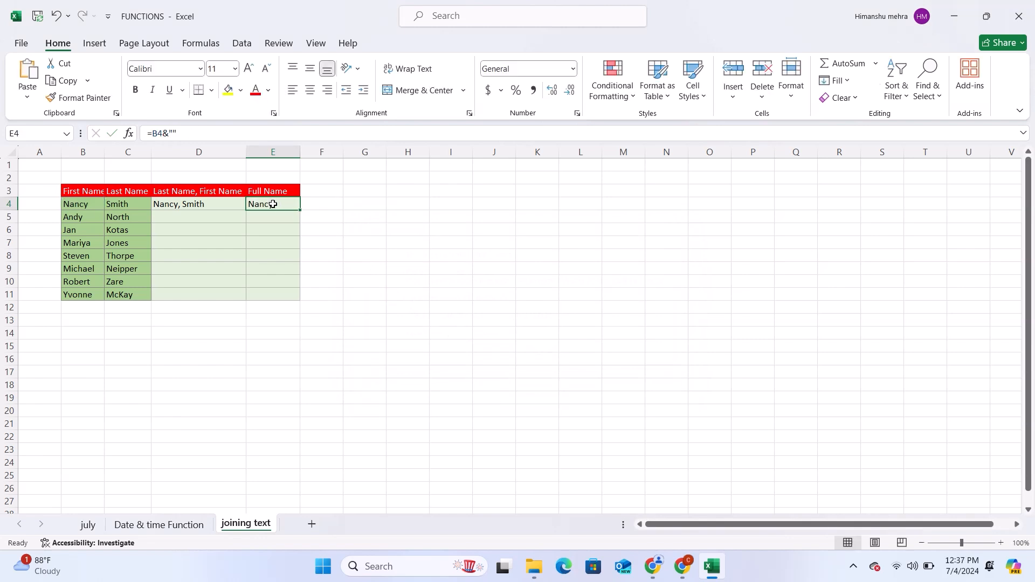
Step: Replace the formula in E4 with =CONCATENATE(B4, C4) to join the first row's first and last names
left_click(315, 211)
left_click(290, 205)
key("BackSpace")
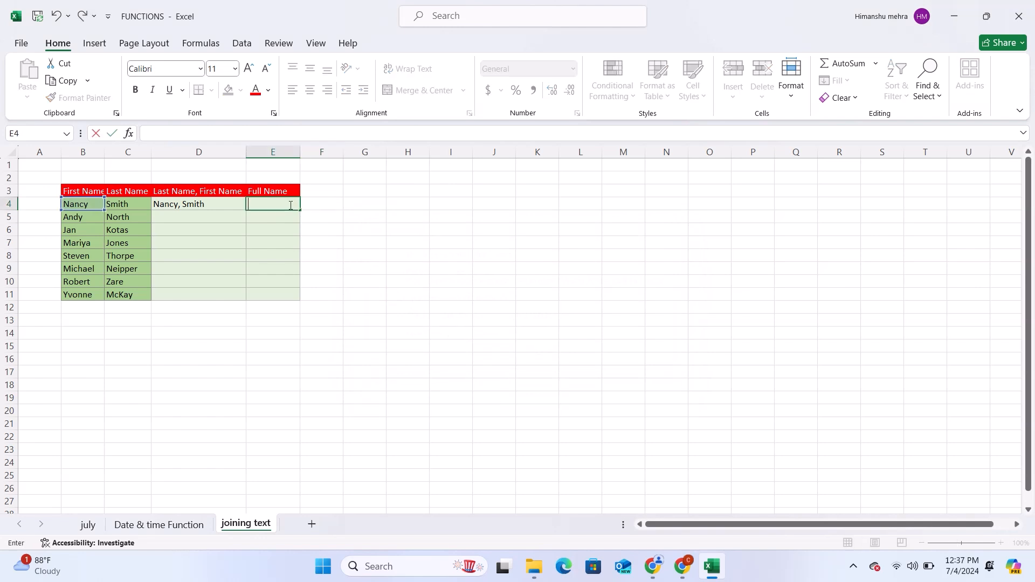
type("=")
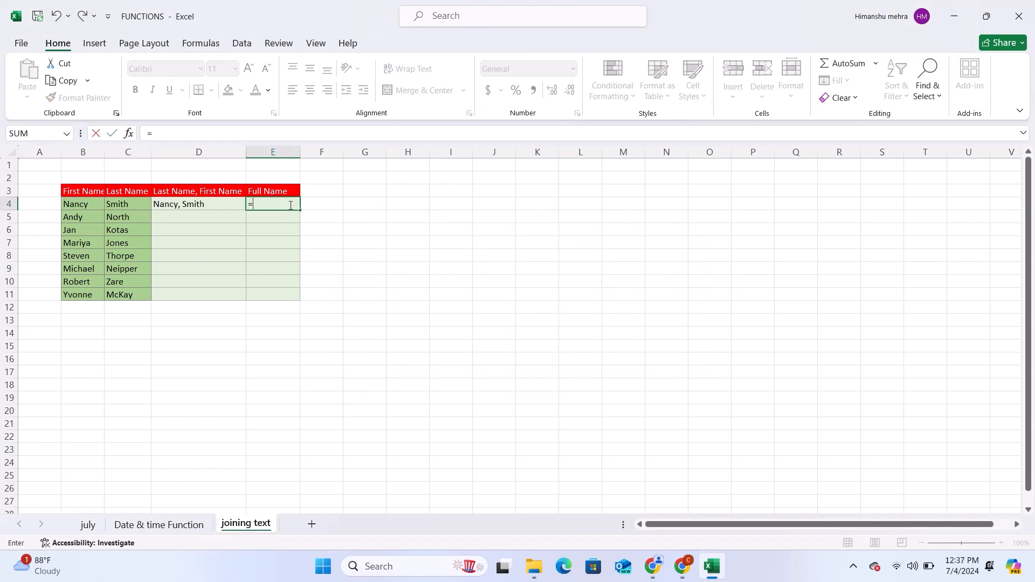
type("co")
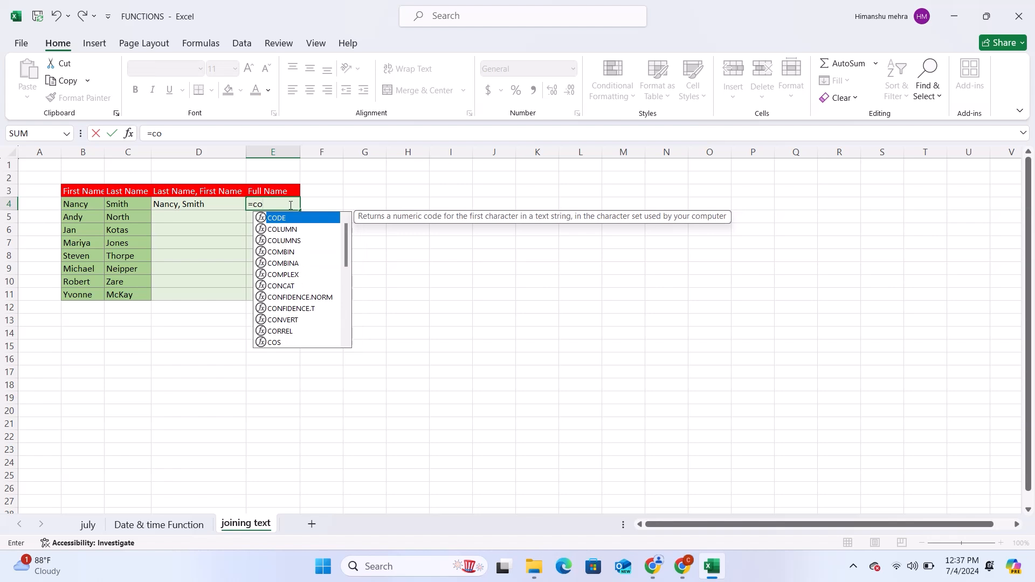
type("n")
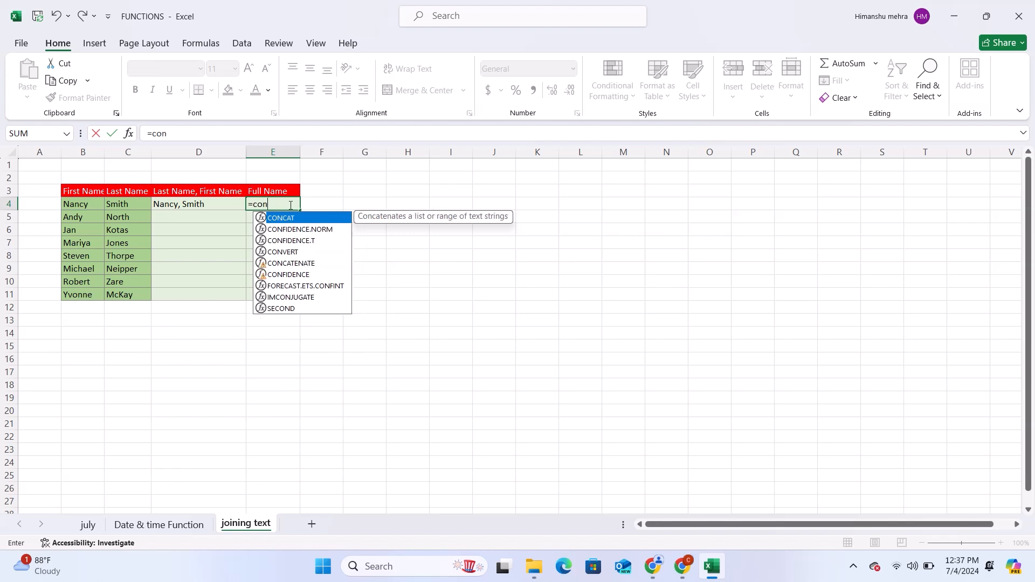
double_click(307, 264)
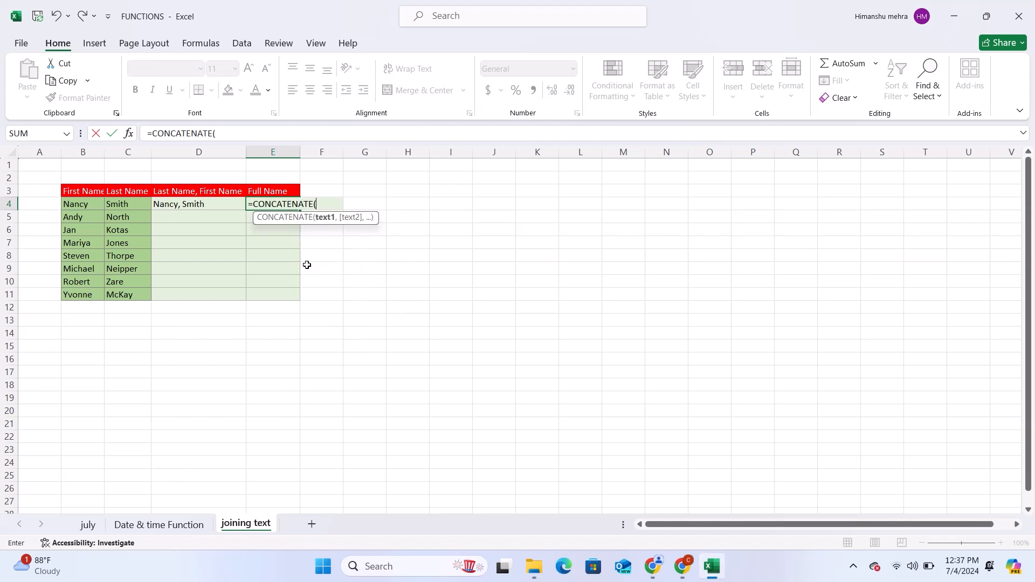
left_click(76, 211)
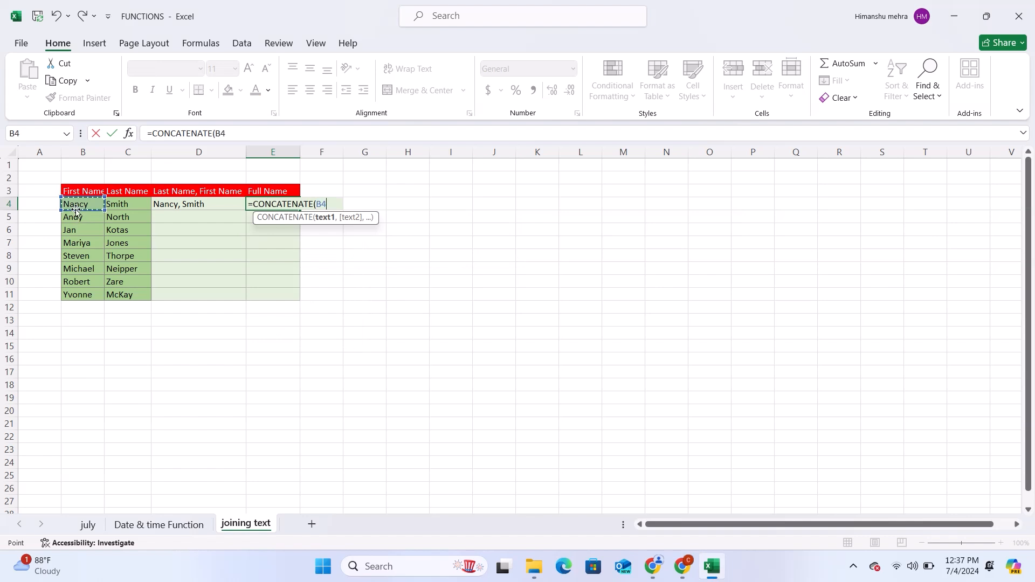
type(",")
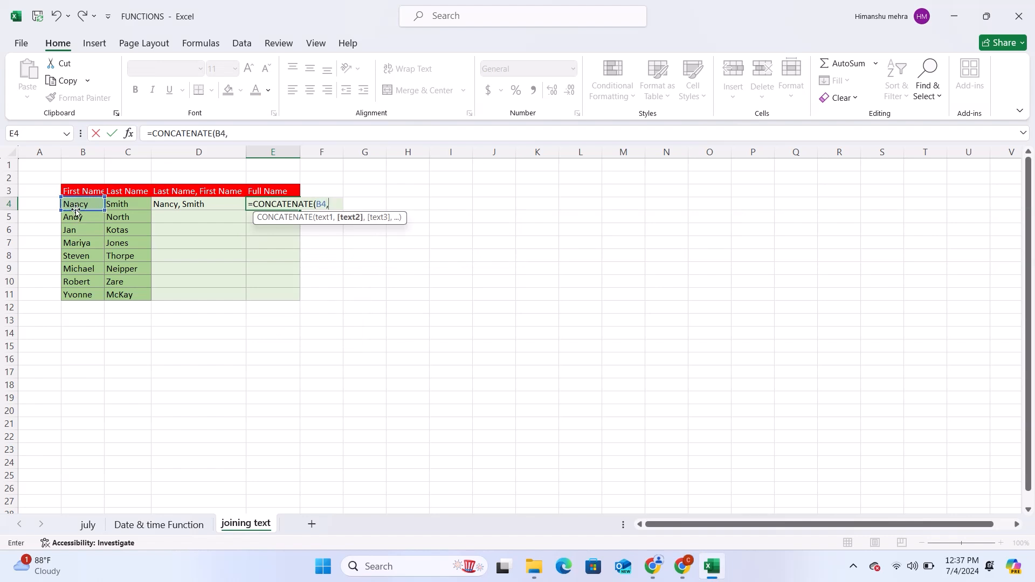
left_click(128, 207)
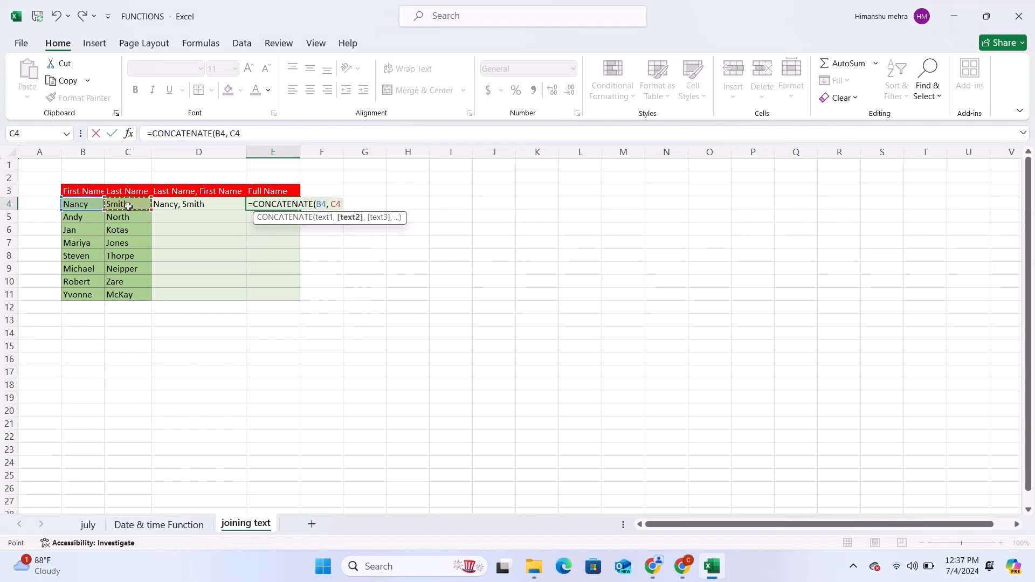
type(")")
key("Return")
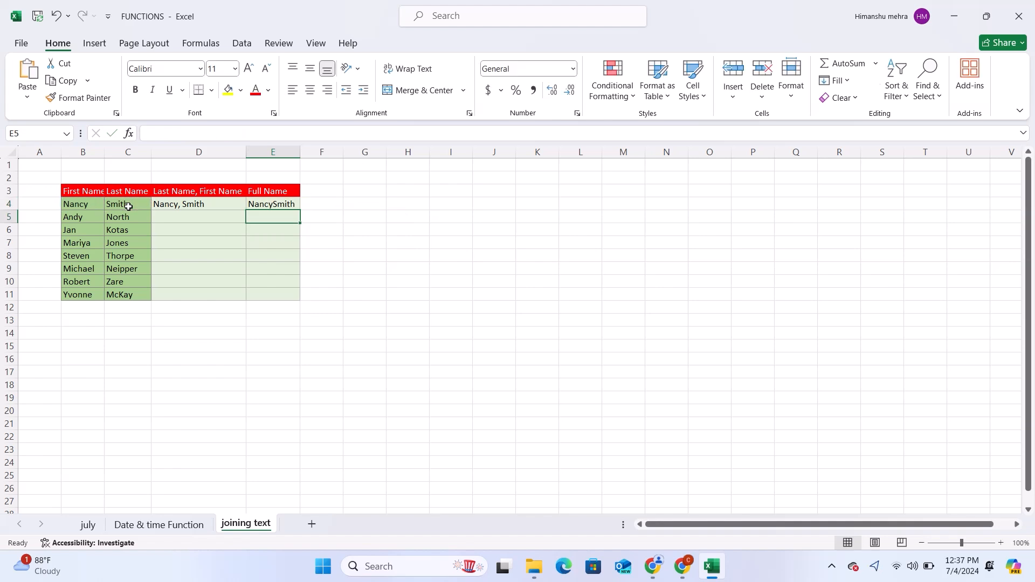
Step: Fill the & joining formula from D4 down through D11
left_click(205, 207)
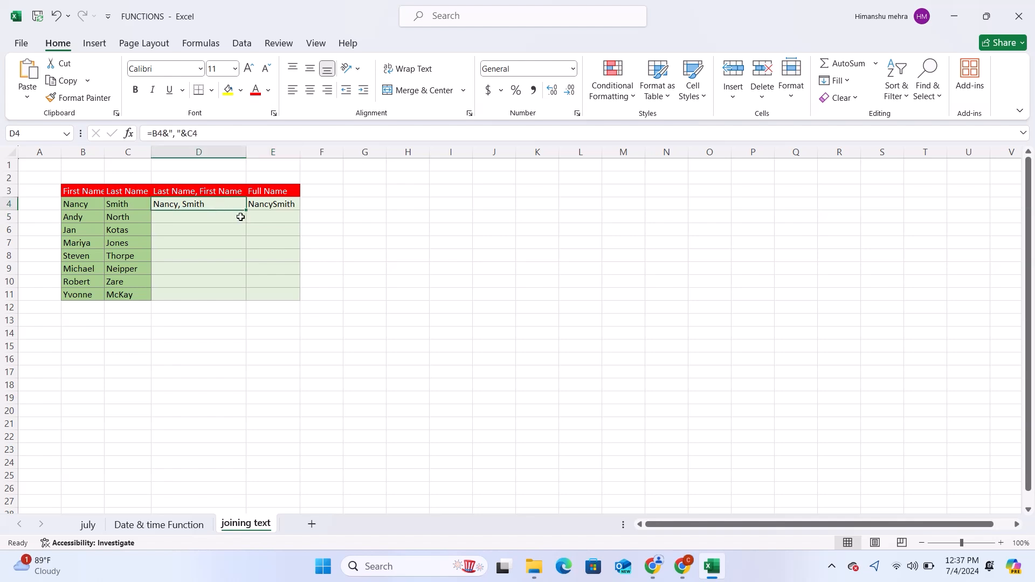
mouse_move(241, 217)
left_mouse_down()
mouse_move(247, 206)
mouse_move(229, 238)
mouse_move(230, 194)
mouse_move(227, 227)
left_mouse_up()
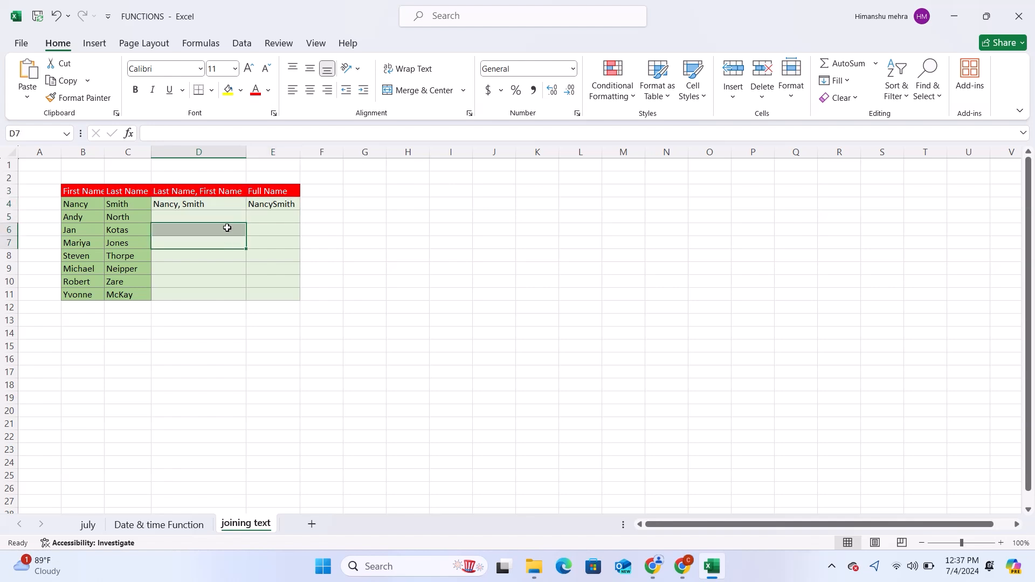
left_click(226, 227)
left_click(228, 204)
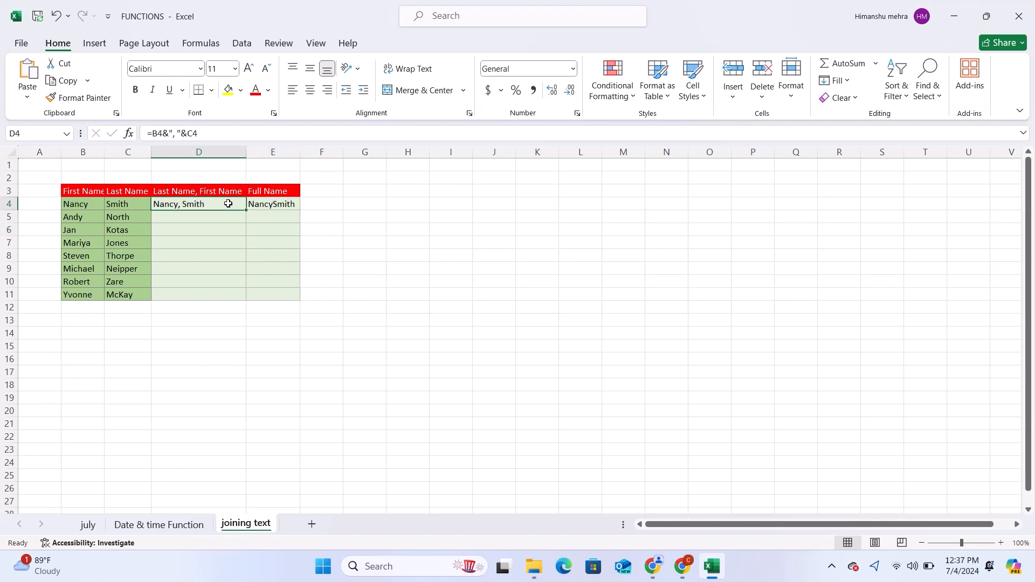
left_click_drag(228, 203, 243, 304)
double_click(239, 206)
left_click(351, 288)
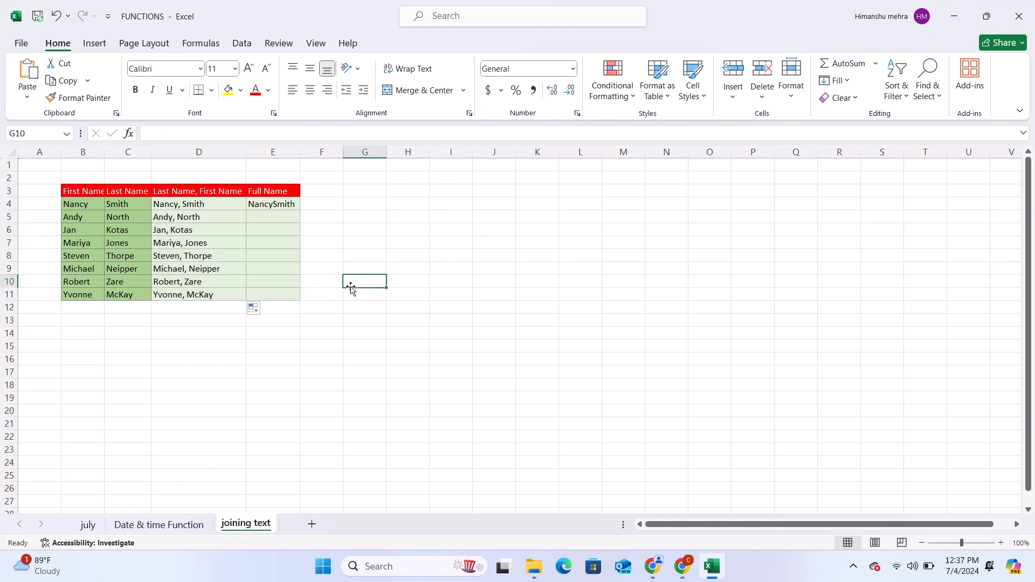
Step: Fill the CONCATENATE formula from E4 down through E11 and autofit the width of column E
left_click(279, 209)
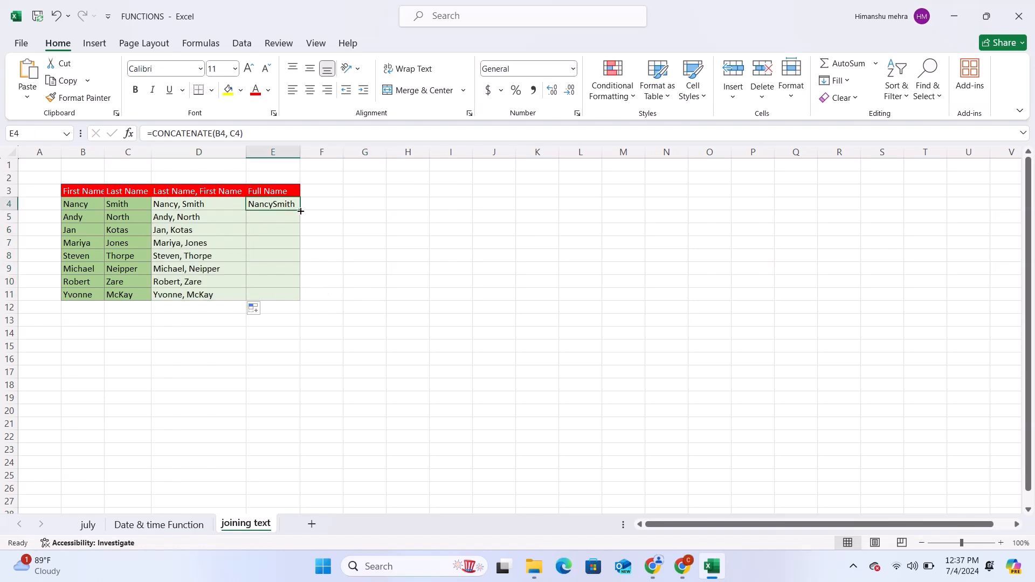
left_click_drag(300, 211, 300, 302)
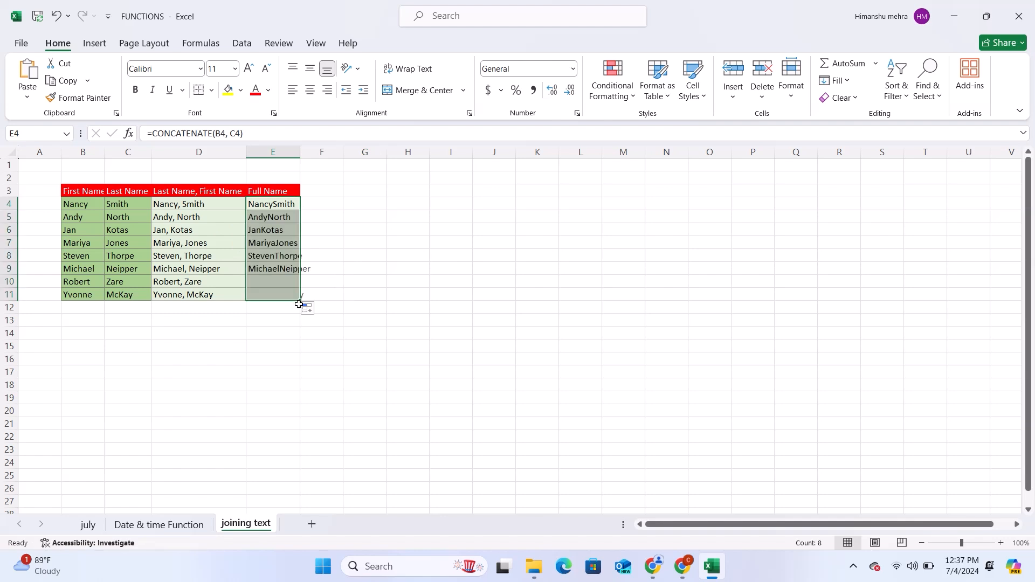
left_click(399, 273)
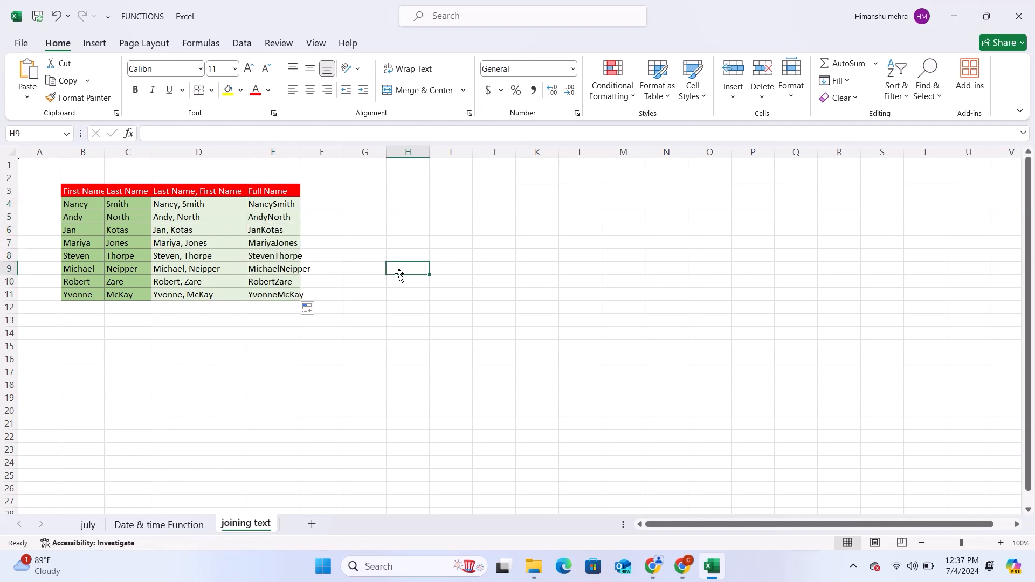
double_click(301, 152)
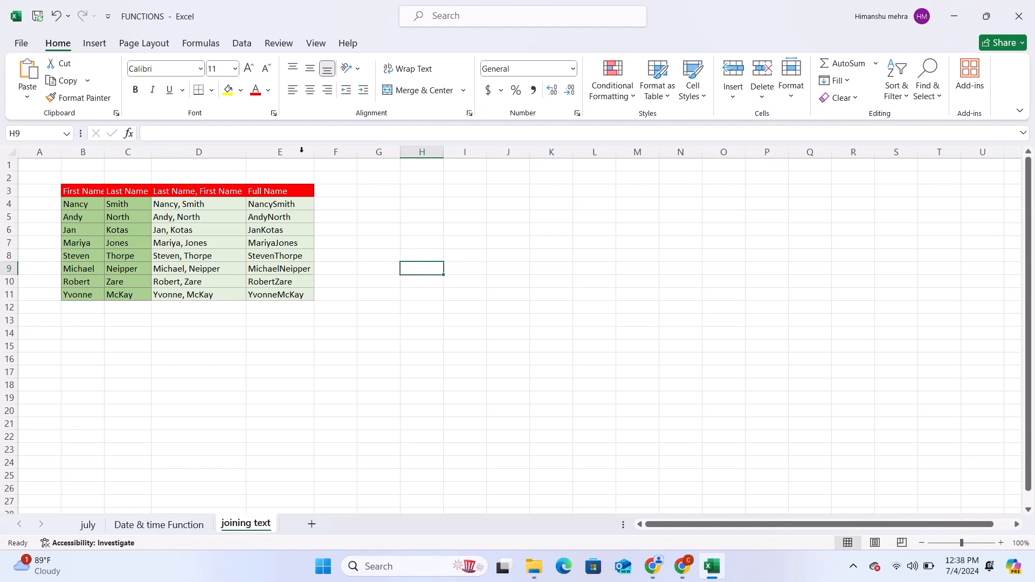
left_click(471, 197)
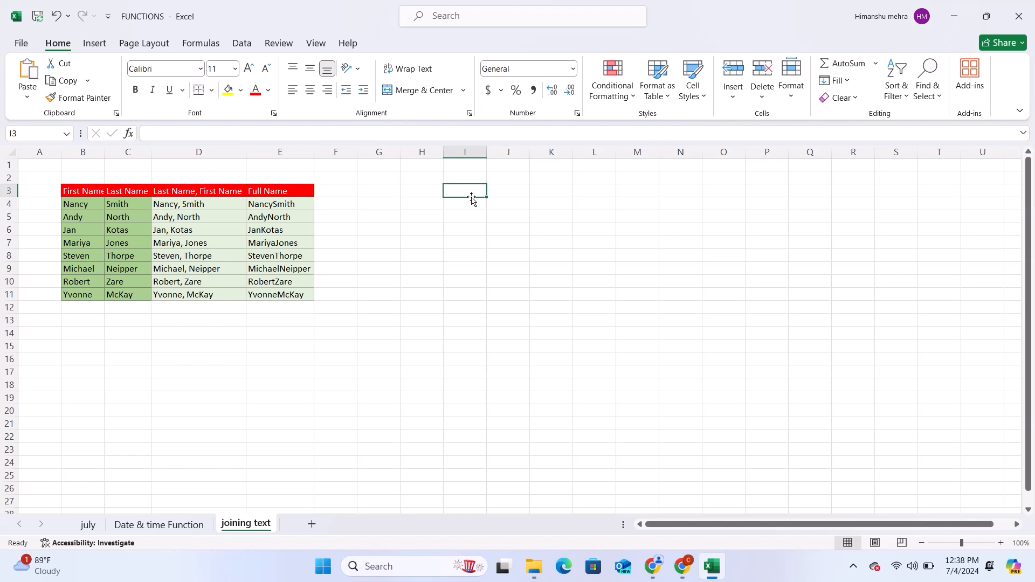
Step: Enter the text salesman in cell I8 beside the names table
left_click(467, 256)
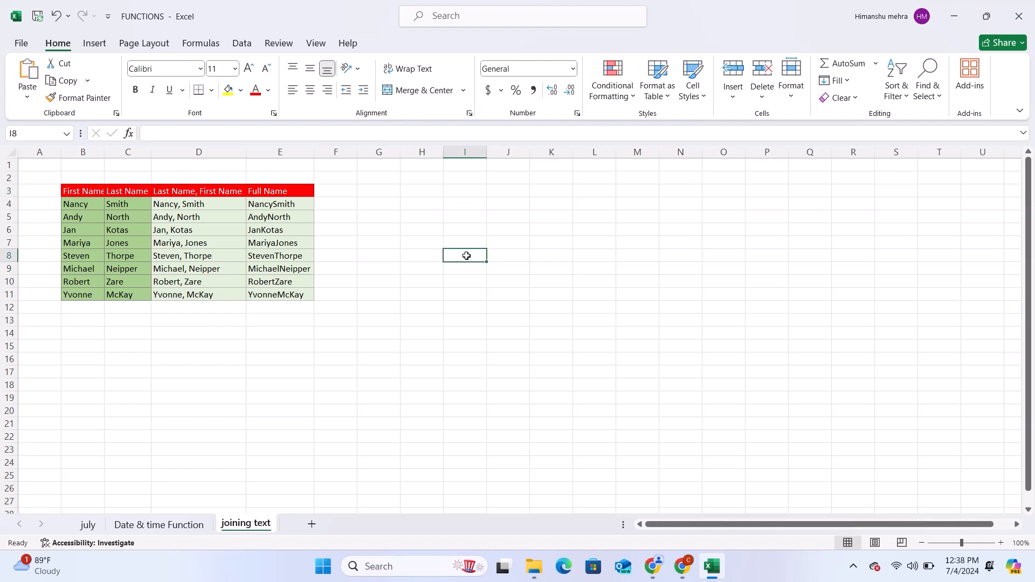
type("sale")
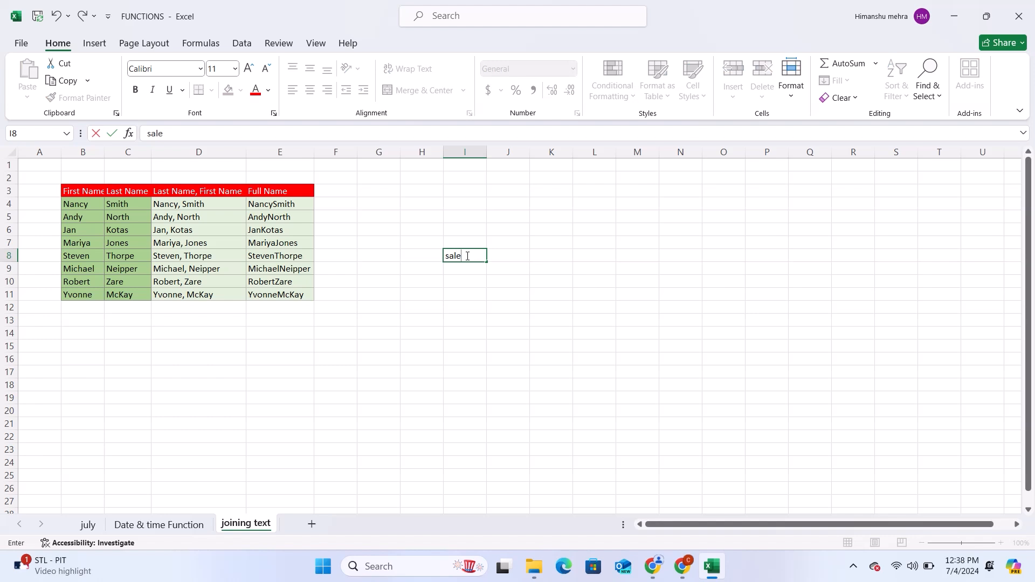
type("sman")
key("Return")
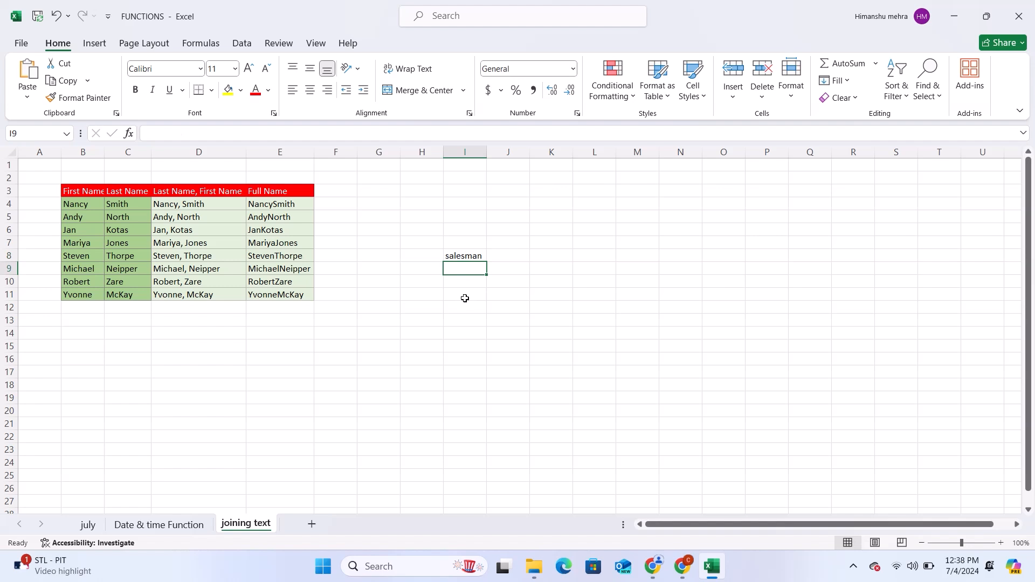
Step: Try to enter a RIGHT formula in I13 that refers to the salesman cell, accepting the proposed formula correction
key("Down")
key("Down")
key("Down")
key("Down")
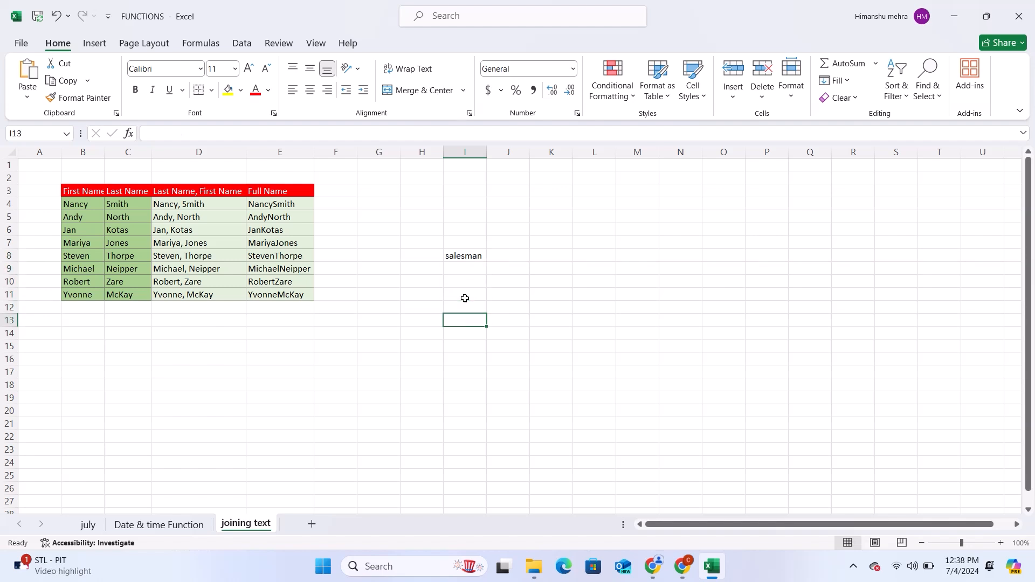
type("=")
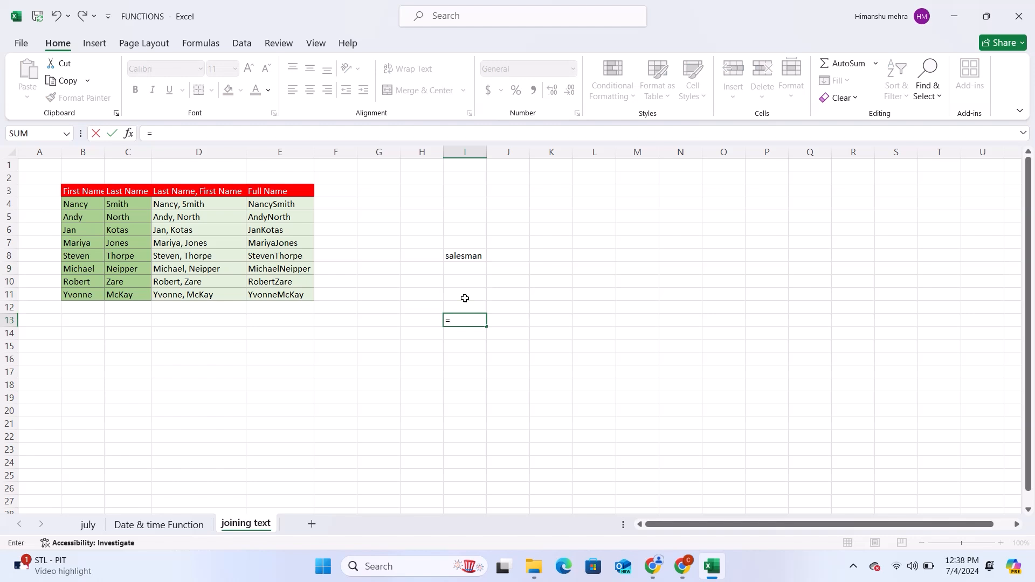
type("r")
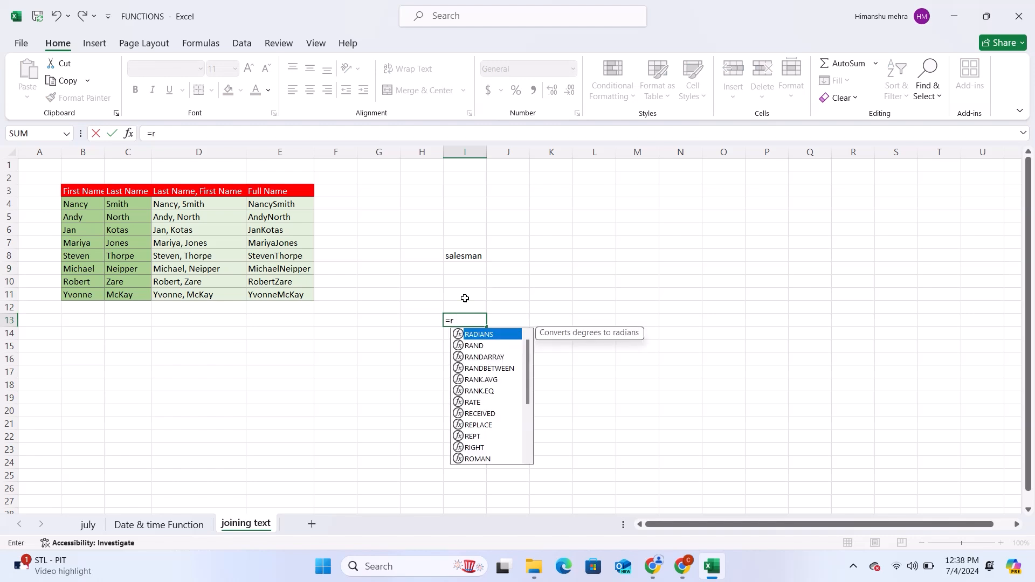
type("ight")
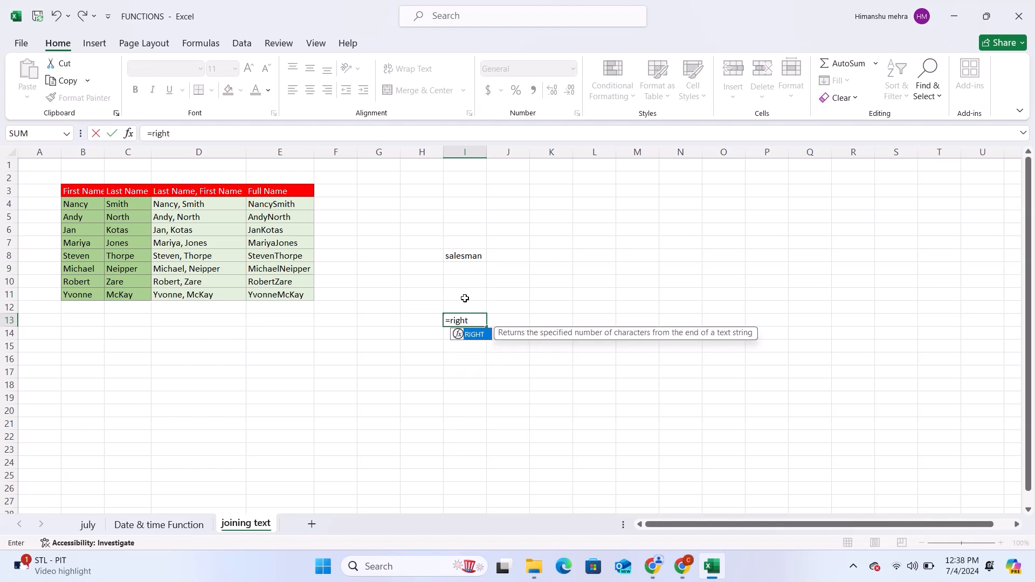
type("(")
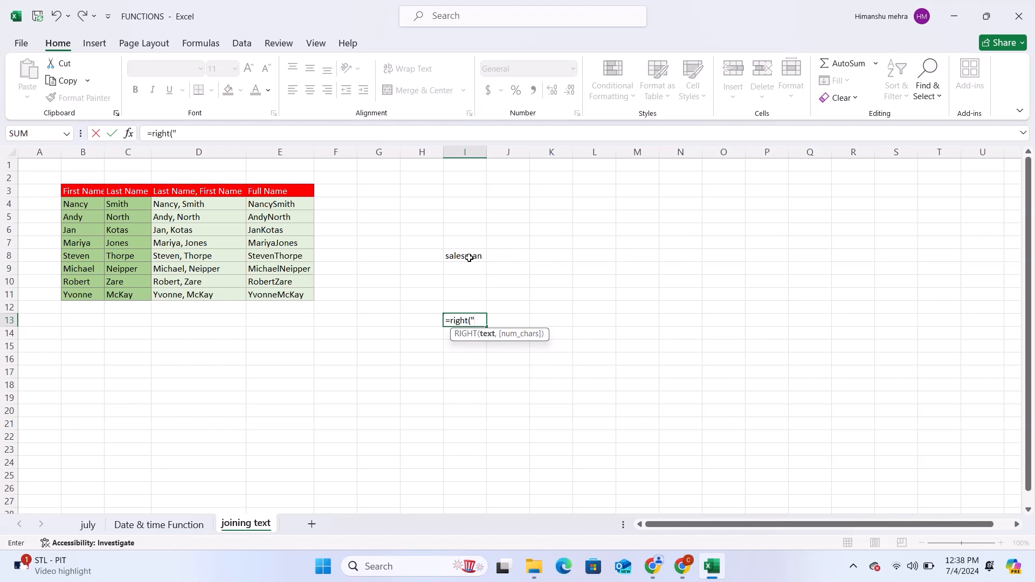
left_click(470, 258)
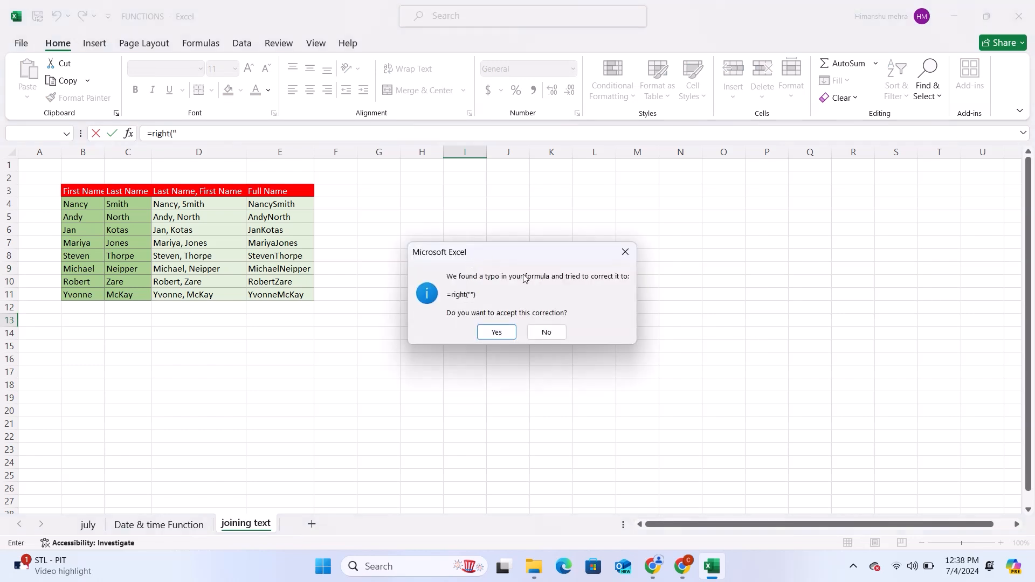
left_click(498, 335)
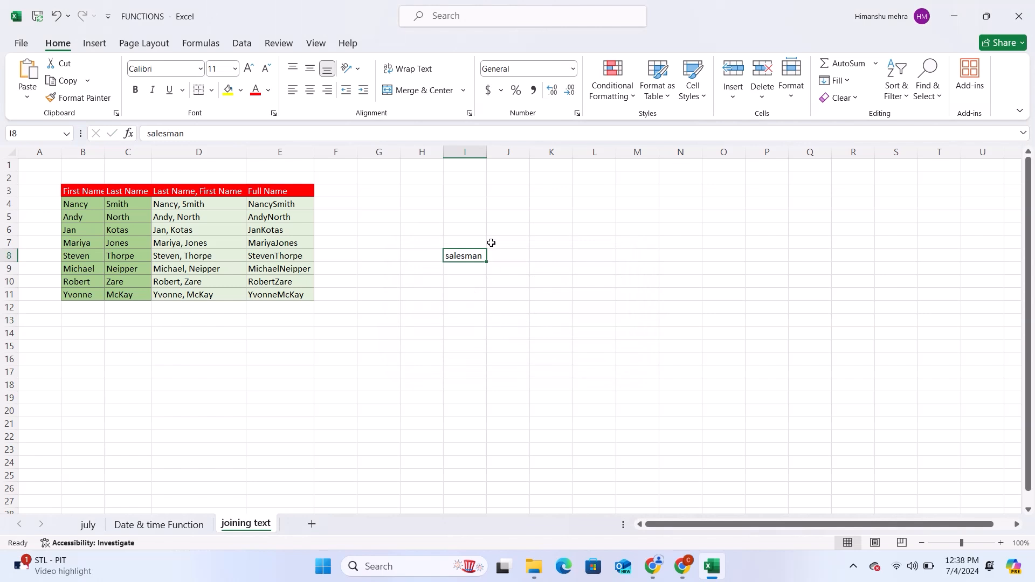
Step: Replace the formula in I13 with =RIGHT("salesman",2) to extract the last two characters
left_click(473, 320)
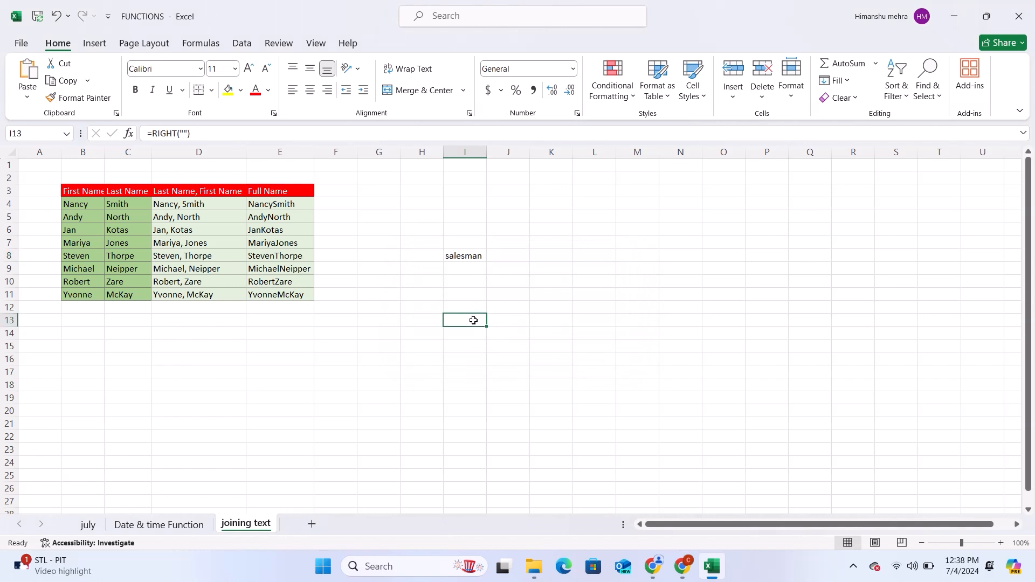
type("=r")
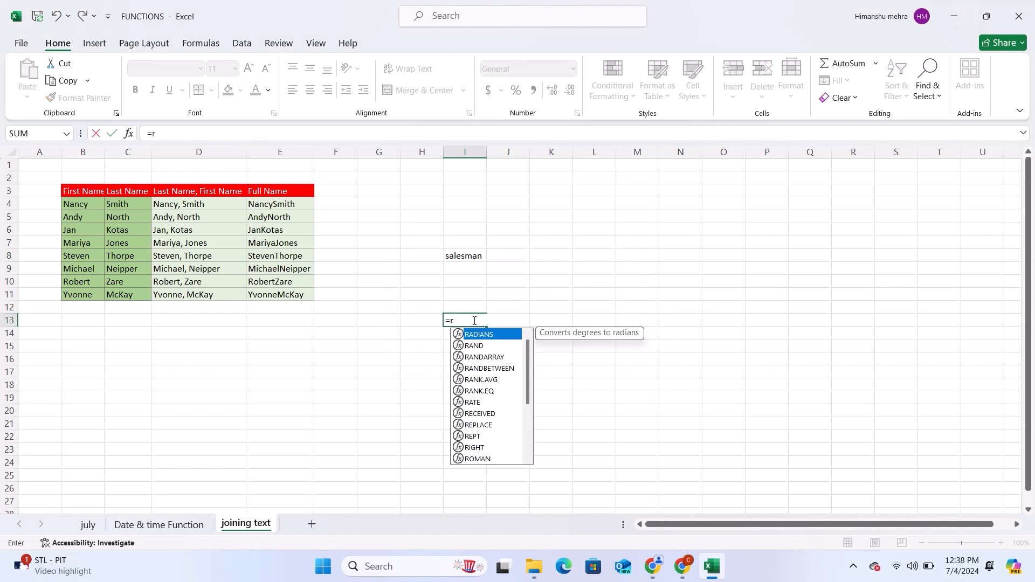
type("ight)")
key("BackSpace")
type("(")
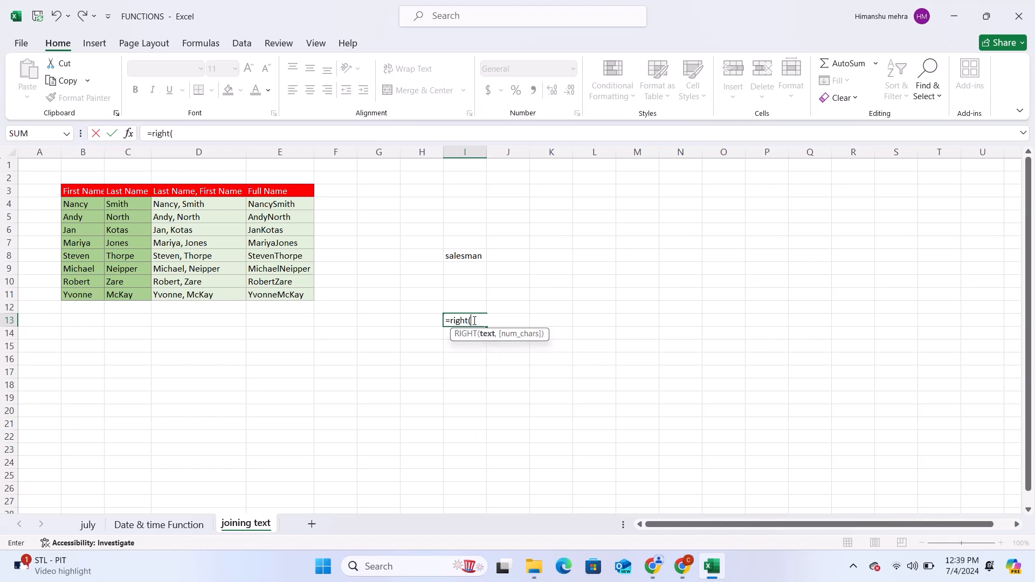
type("\"salesman")
type(",2)")
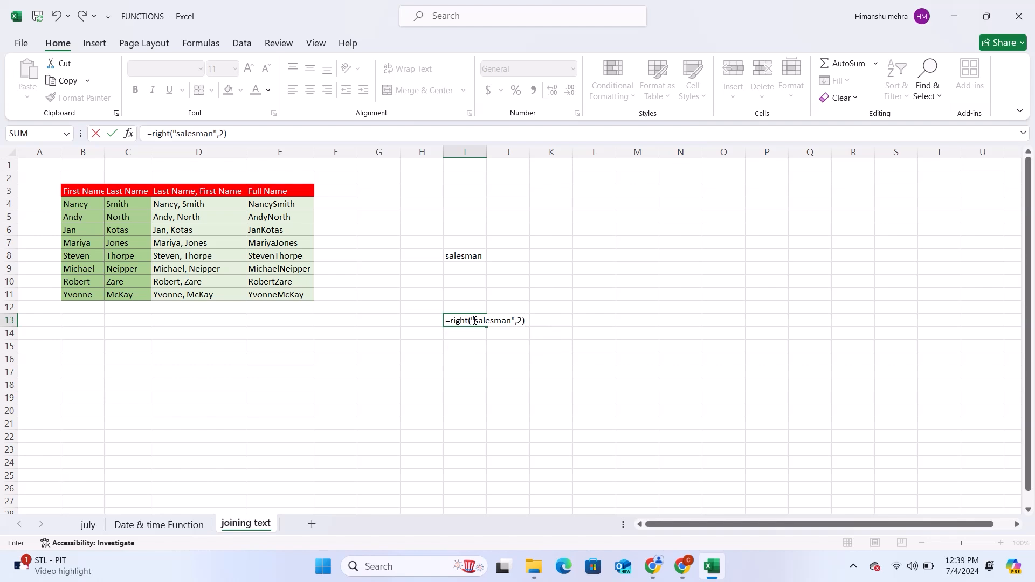
key("Return")
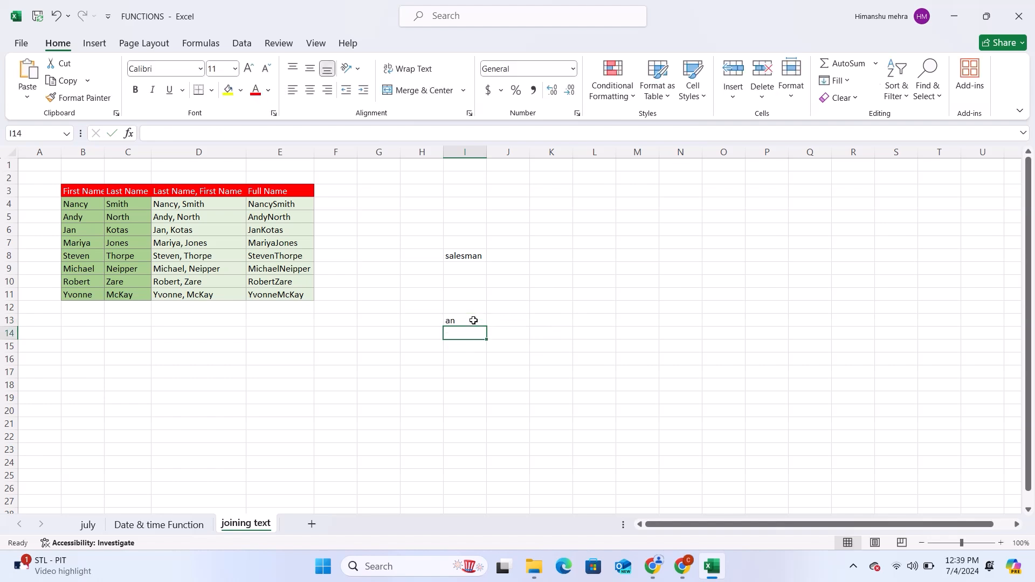
Step: Change the number of characters in I13's RIGHT formula to 4
left_click(474, 320)
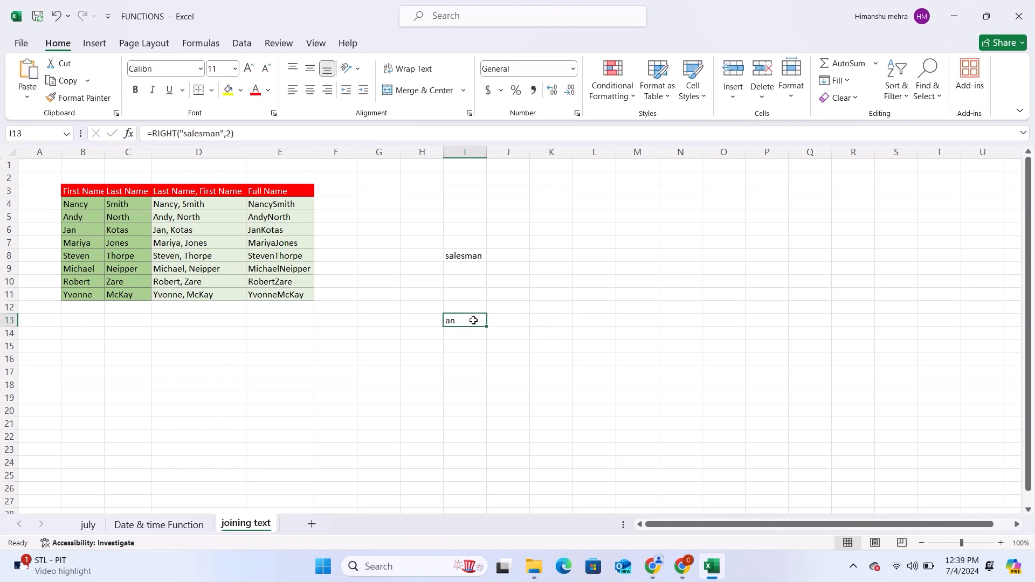
left_click(228, 135)
key("BackSpace")
type("4")
key("Return")
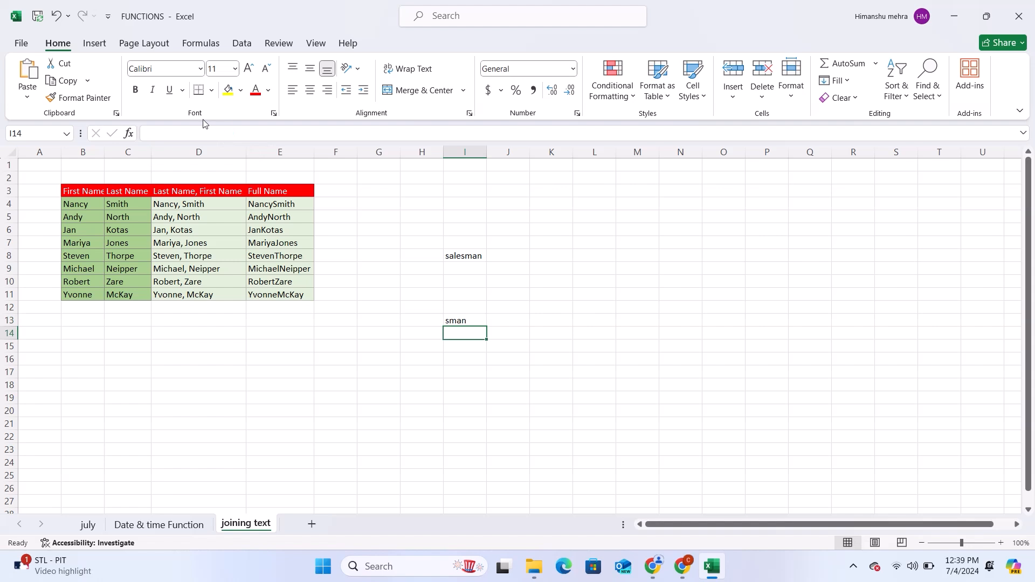
Step: Set the character count of the RIGHT formula in I13 to 3
left_click(456, 321)
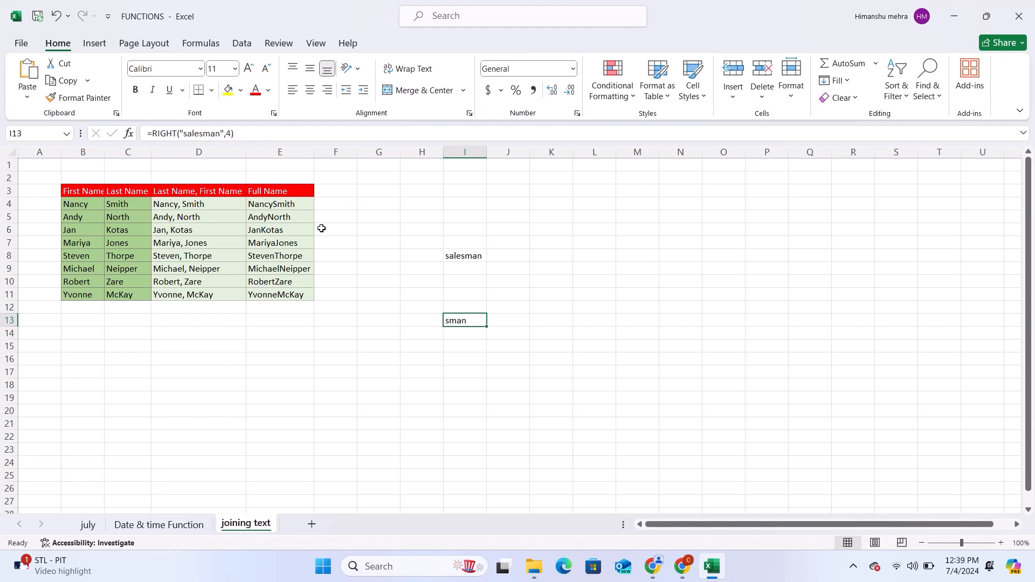
left_click(232, 135)
key("BackSpace")
type("3")
key("Return")
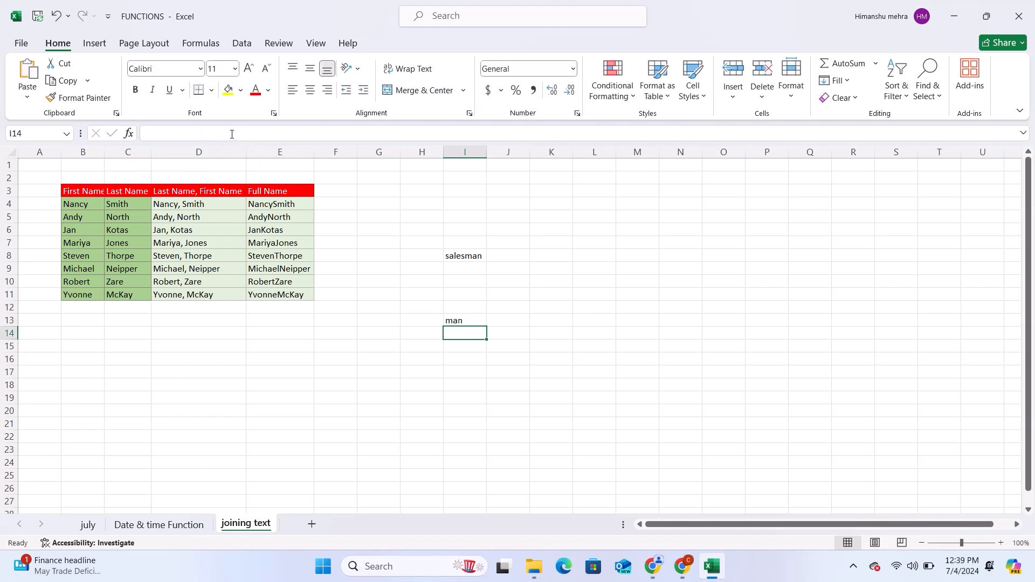
Step: Change the function in I13 from RIGHT to LEFT, extracting characters from the start of salesman
left_click(461, 322)
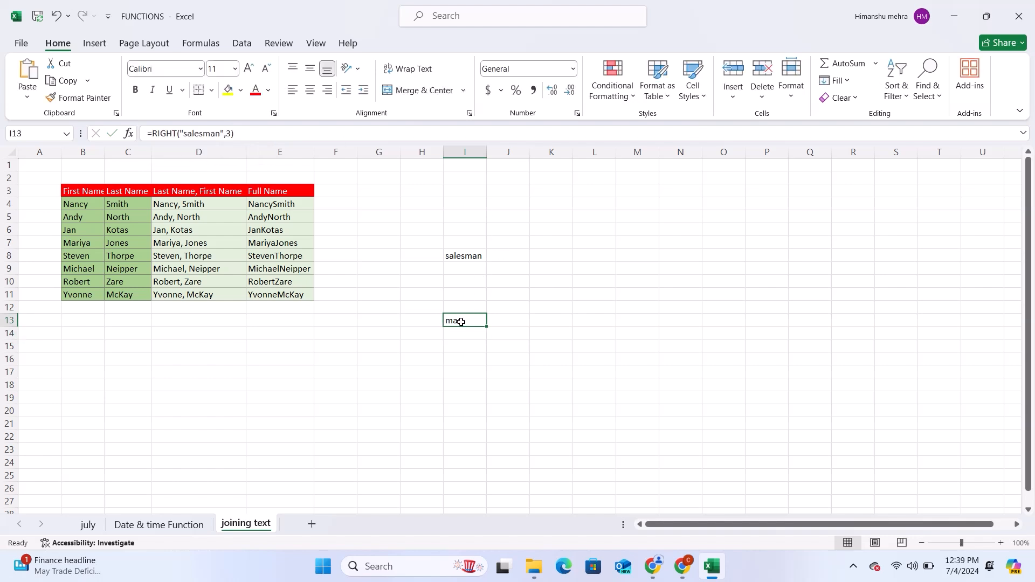
left_click(178, 134)
key("BackSpace")
key("BackSpace")
key("BackSpace")
key("BackSpace")
key("BackSpace")
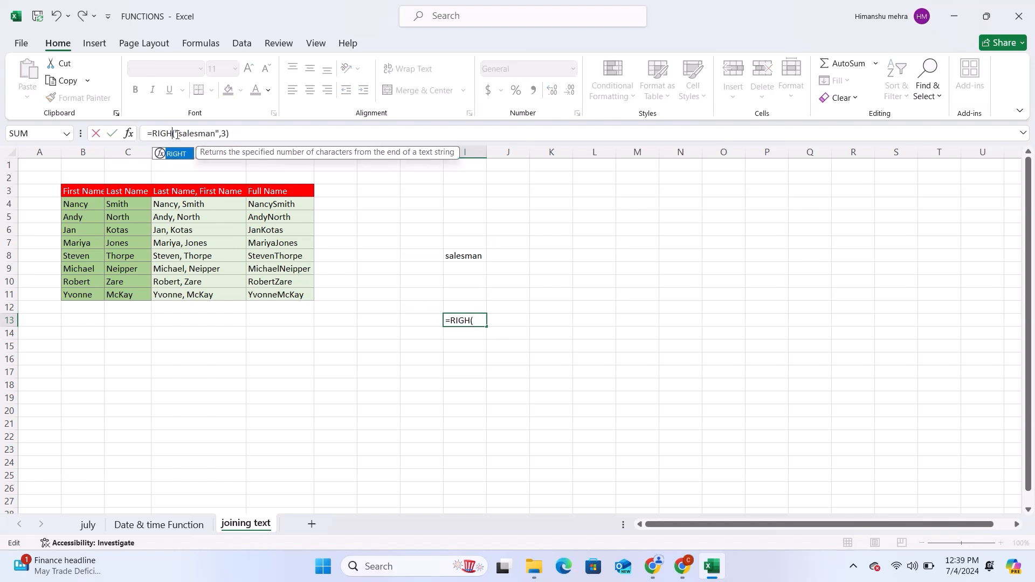
type("left")
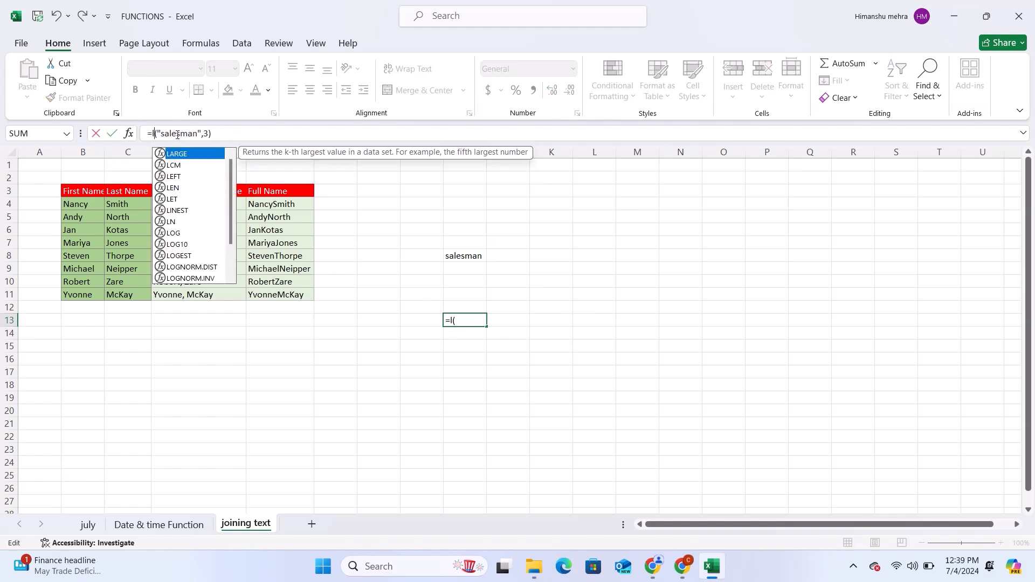
key("Return")
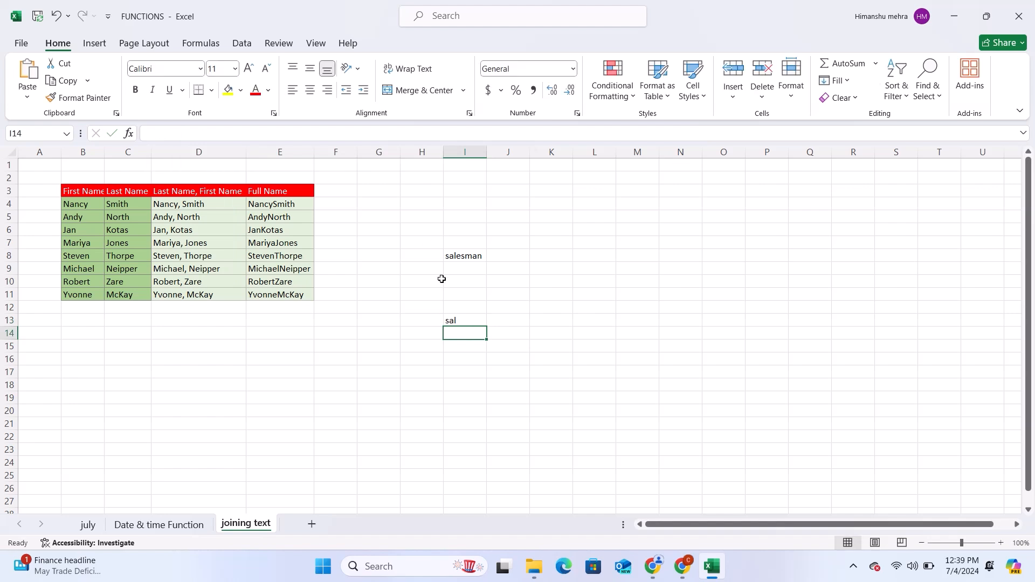
Step: Set the character count of the LEFT formula in I13 to 5
left_click(457, 321)
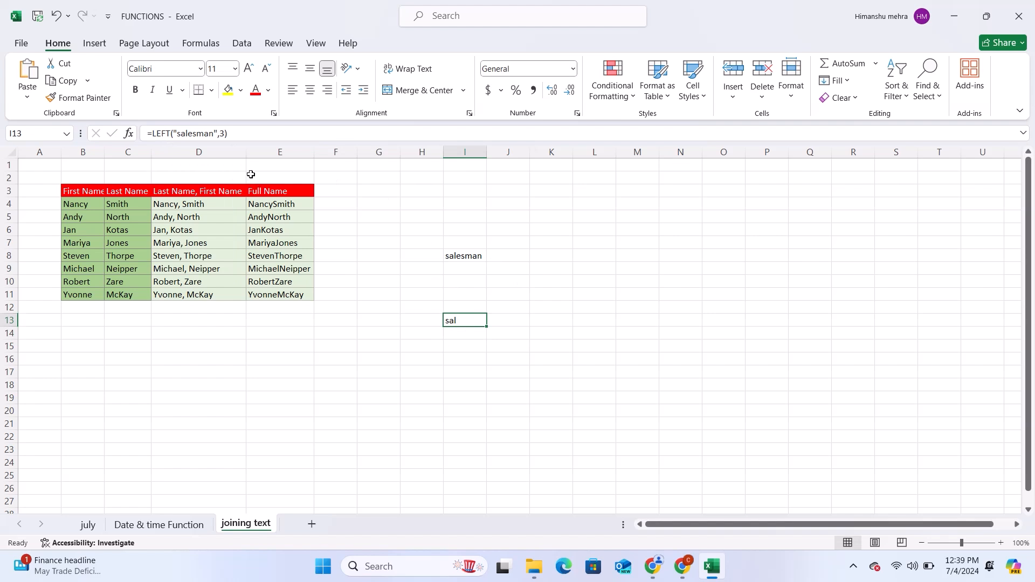
left_click(222, 133)
key("Delete")
type("5")
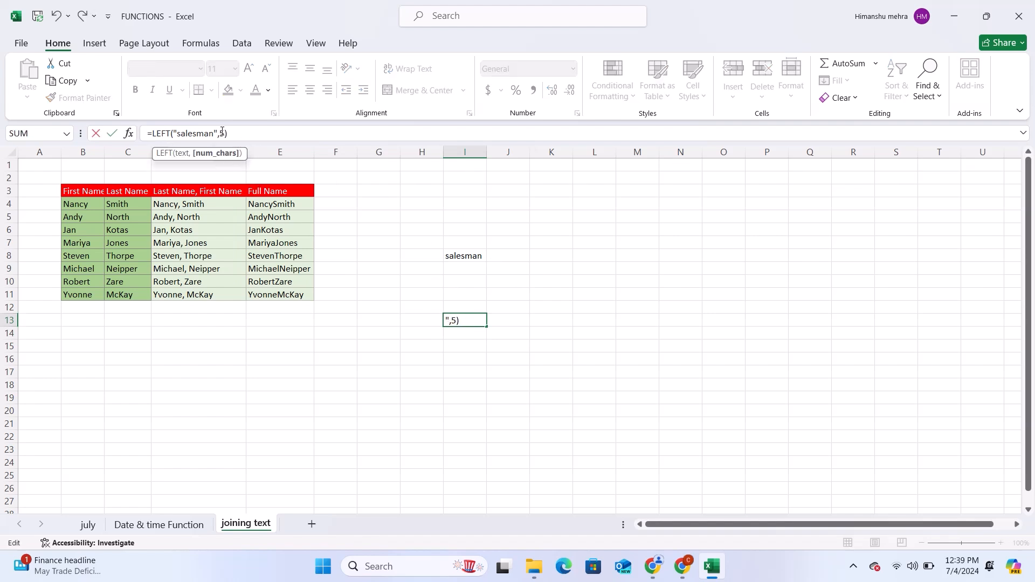
key("Return")
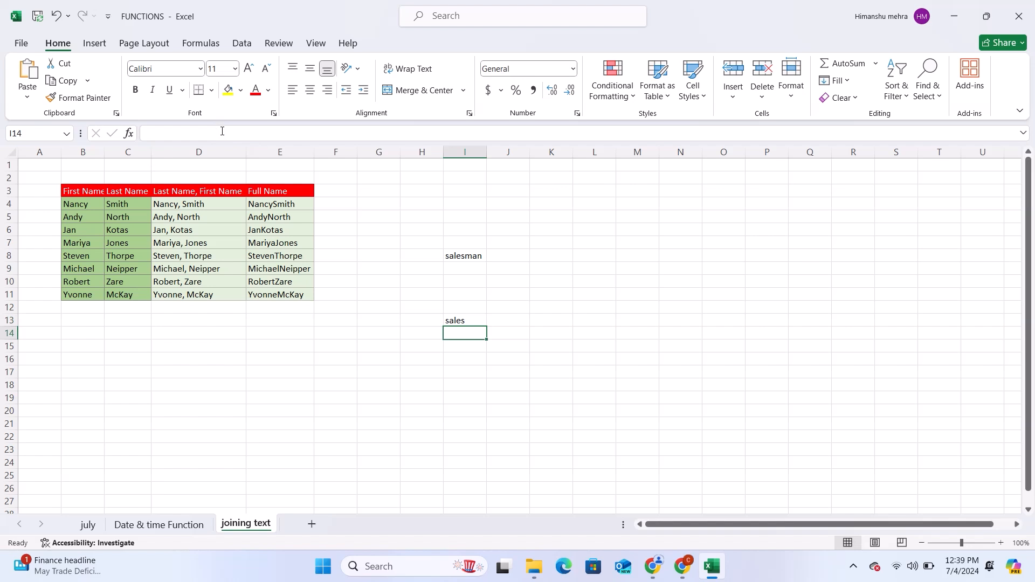